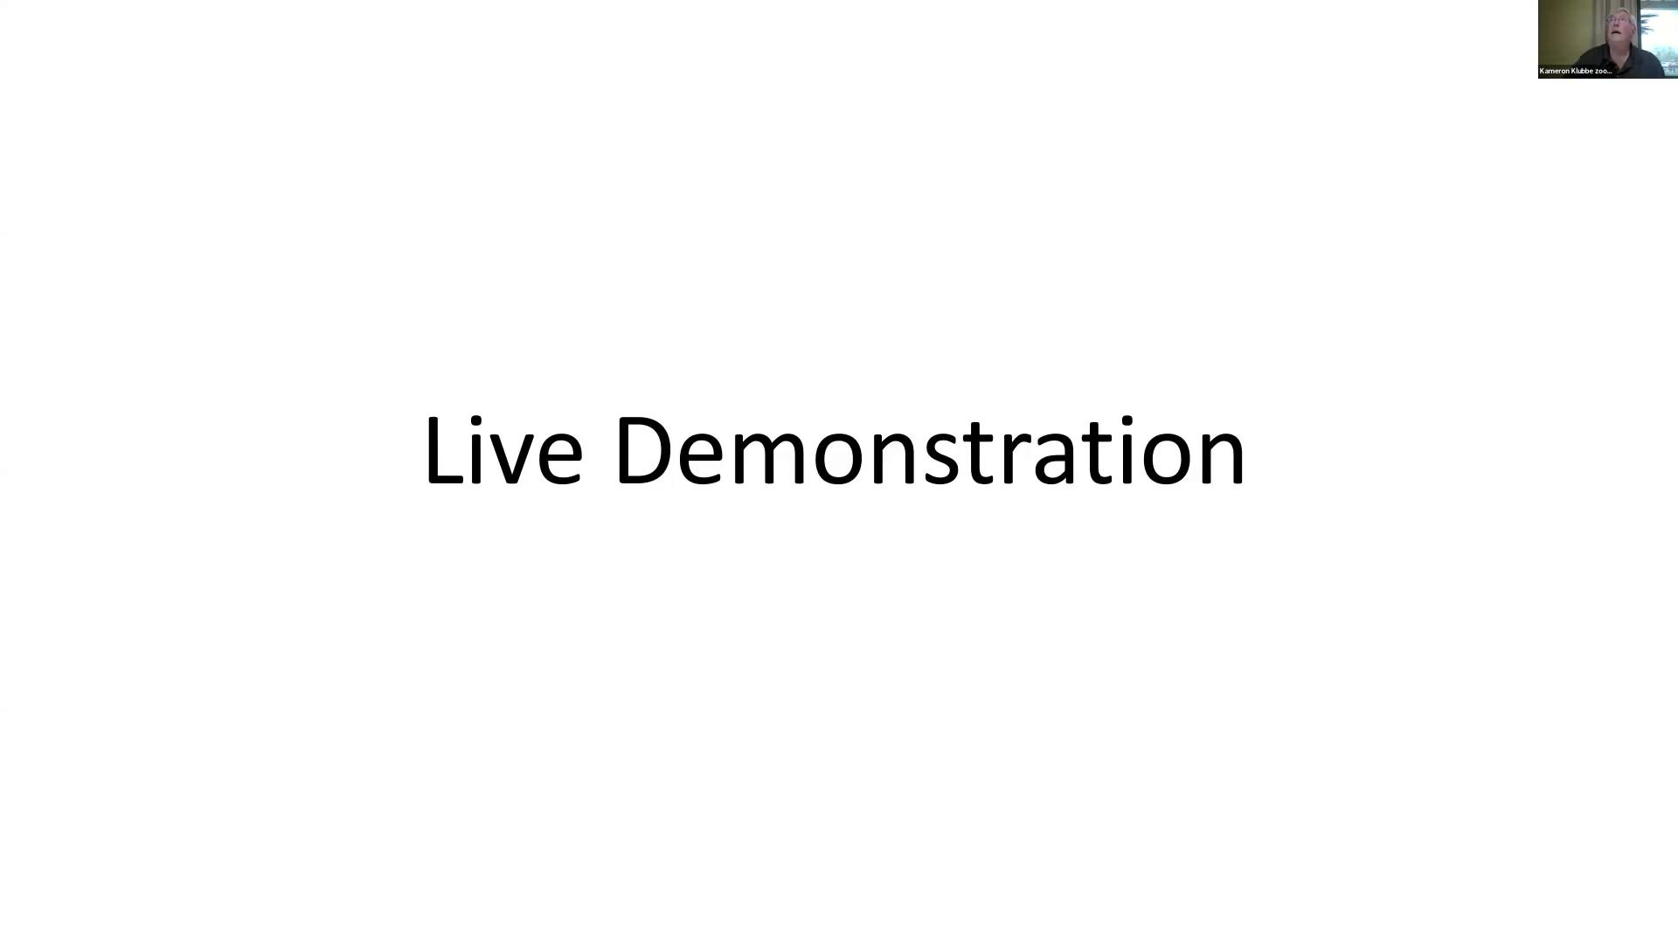
pyautogui.moveTo(723, 3); pyautogui.dragTo(731, 7)
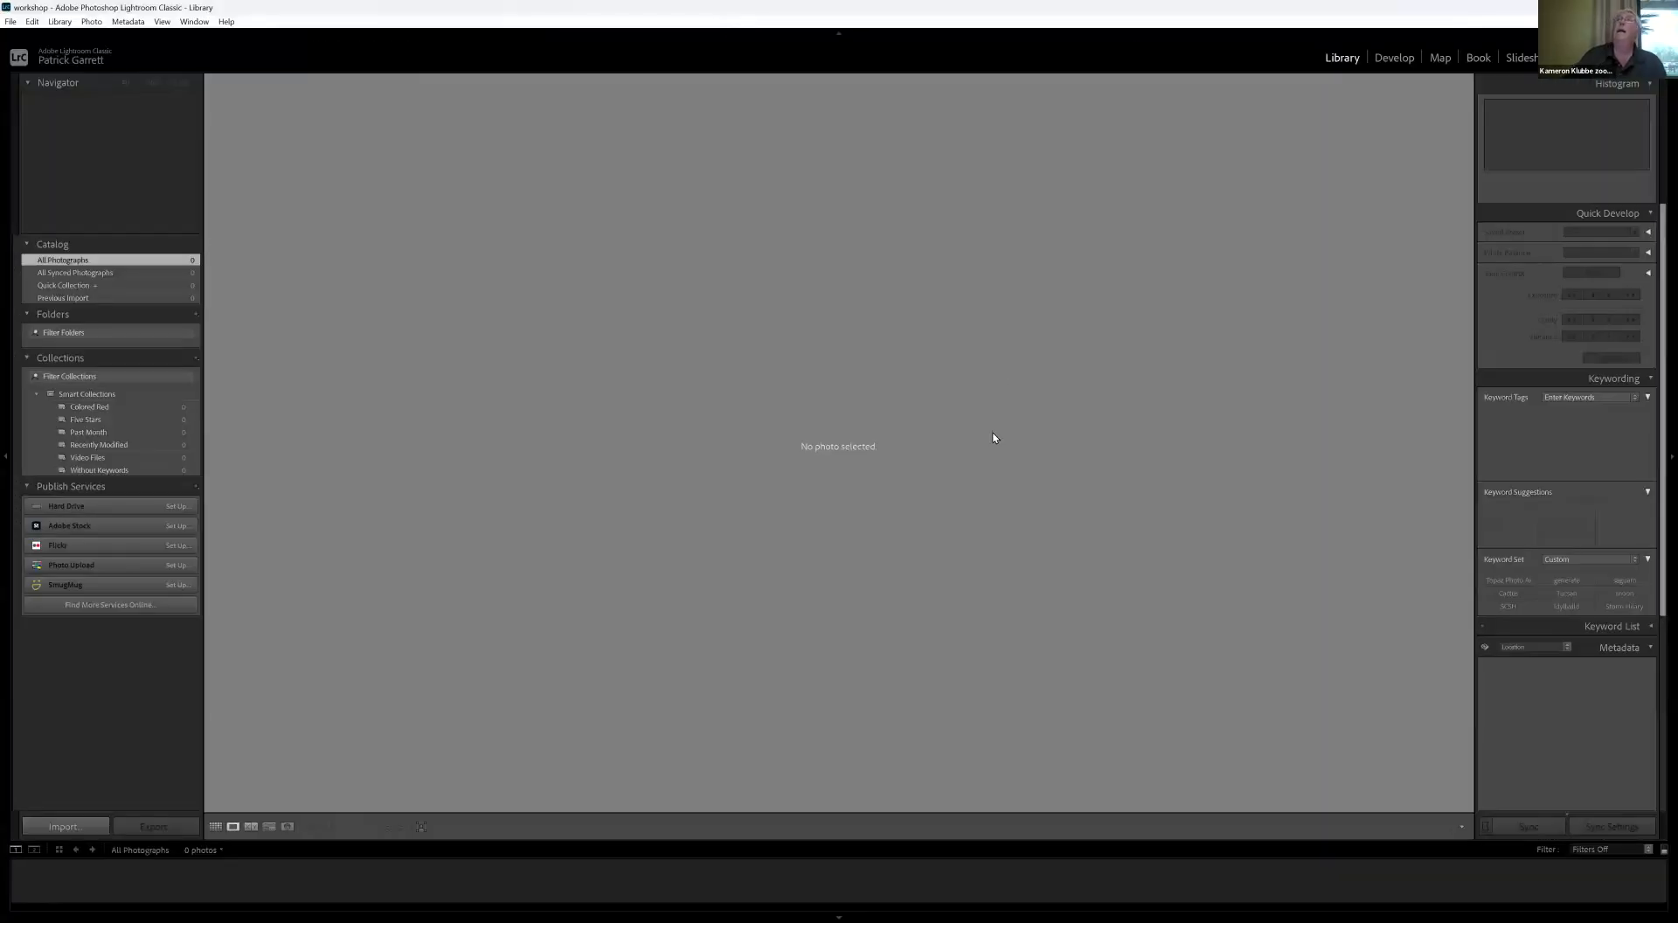
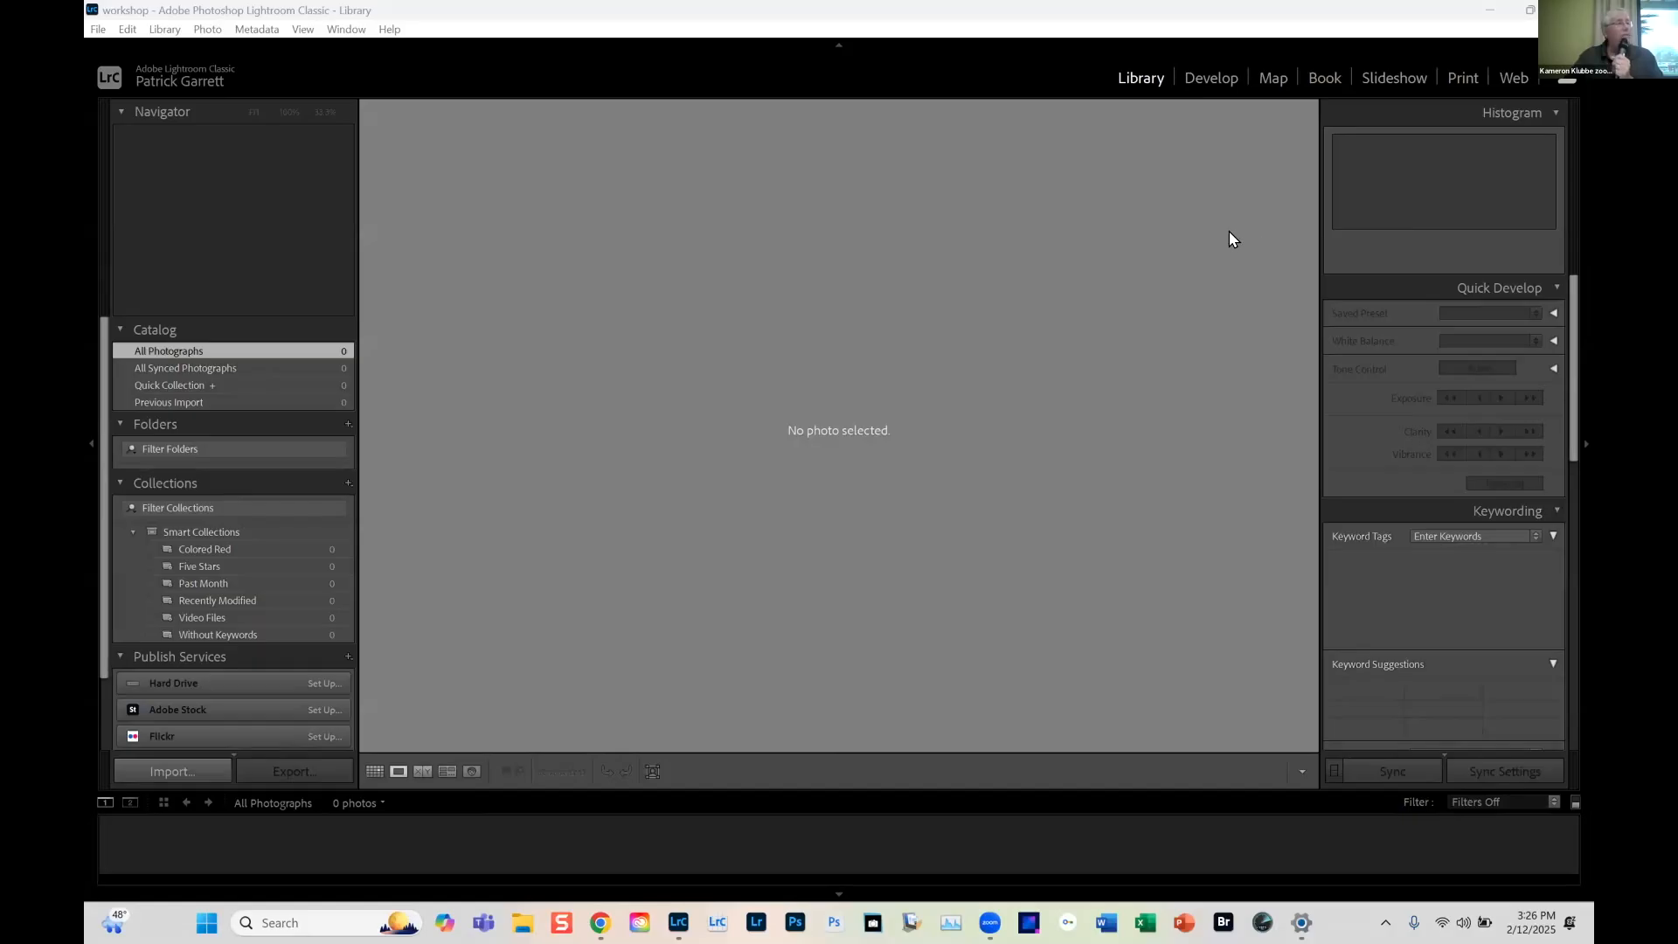
# Inspect the existing workshop catalog folder from the new-catalog dialog and cancel without creating a catalog
pyautogui.click(97, 31)
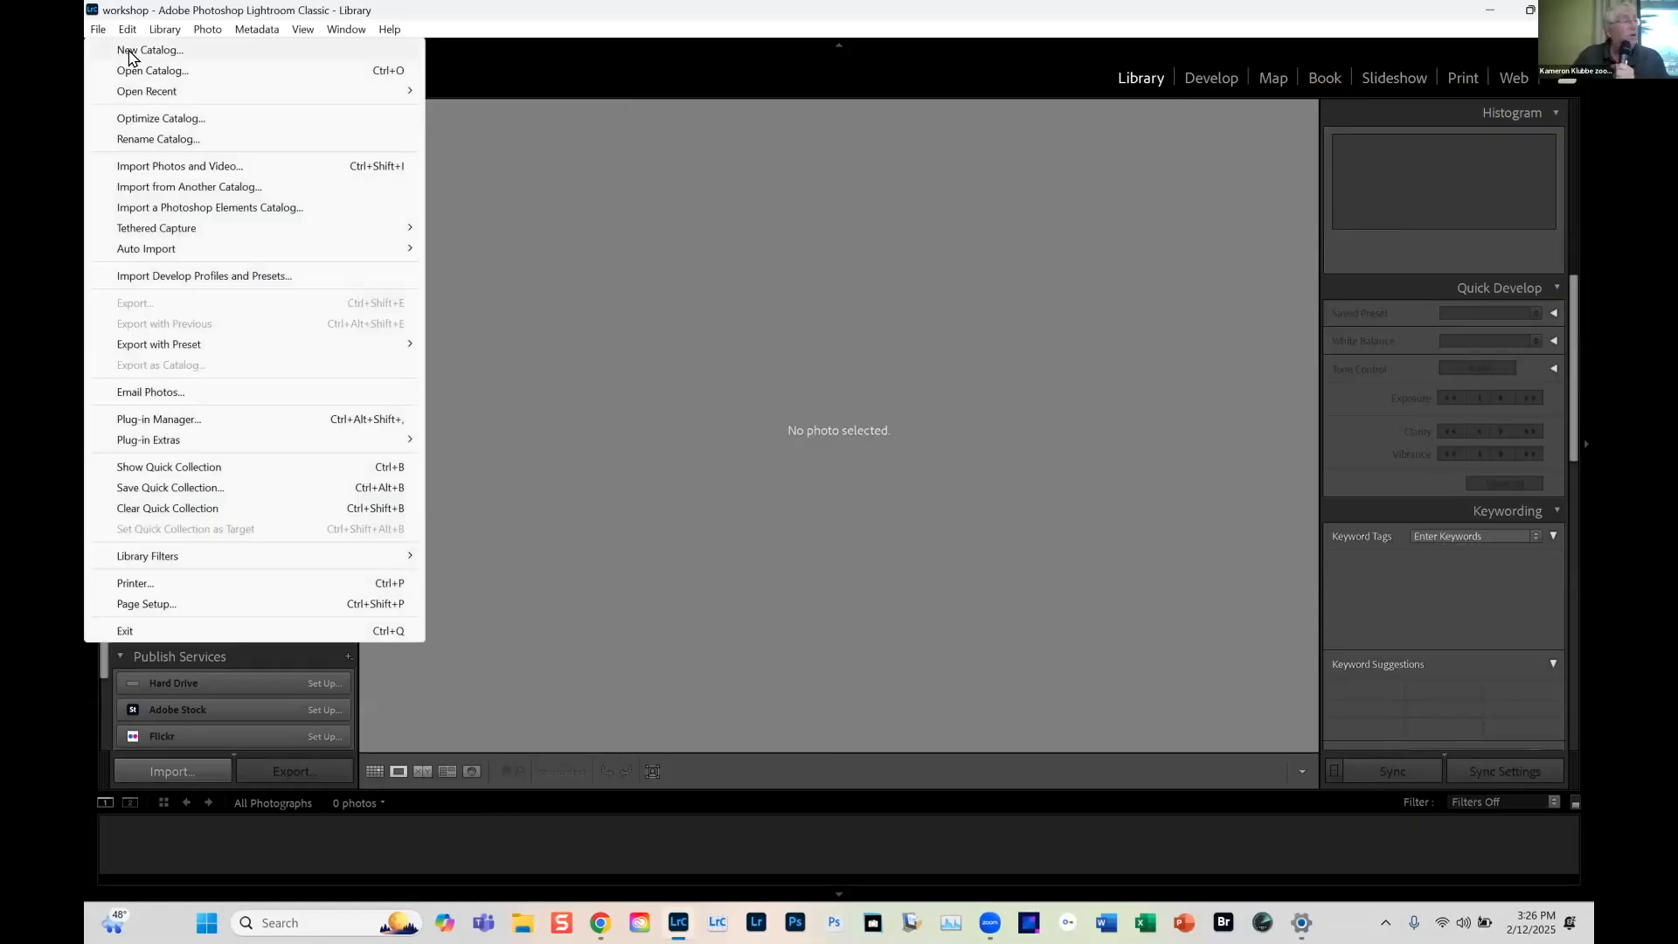
pyautogui.click(129, 52)
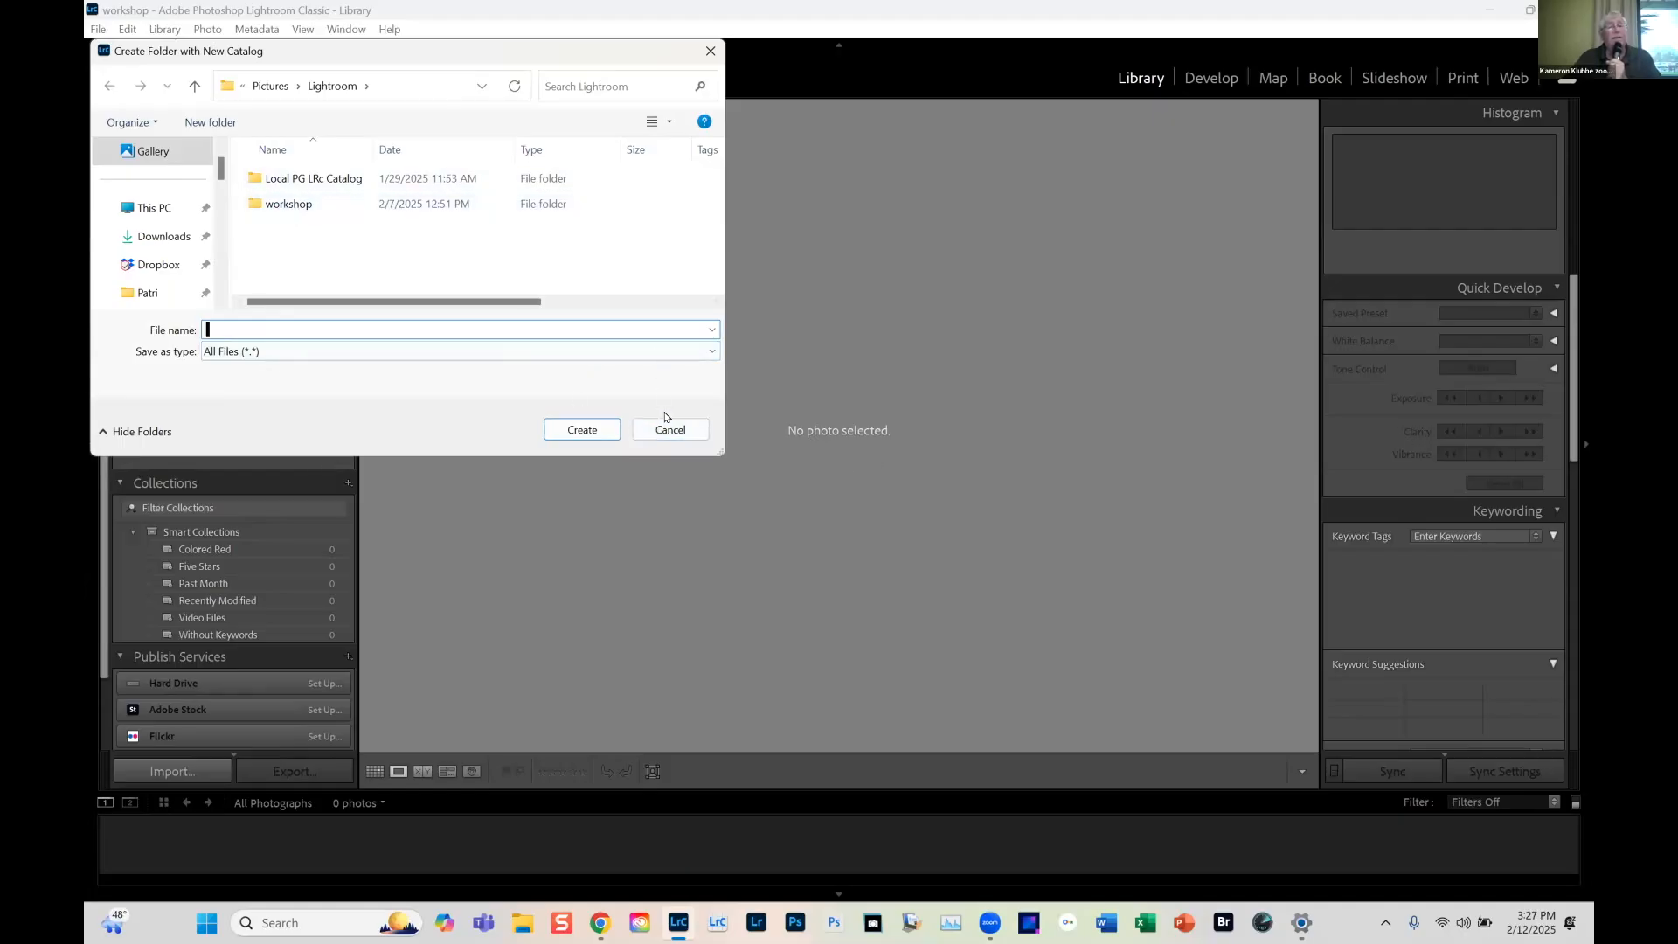
pyautogui.click(308, 206)
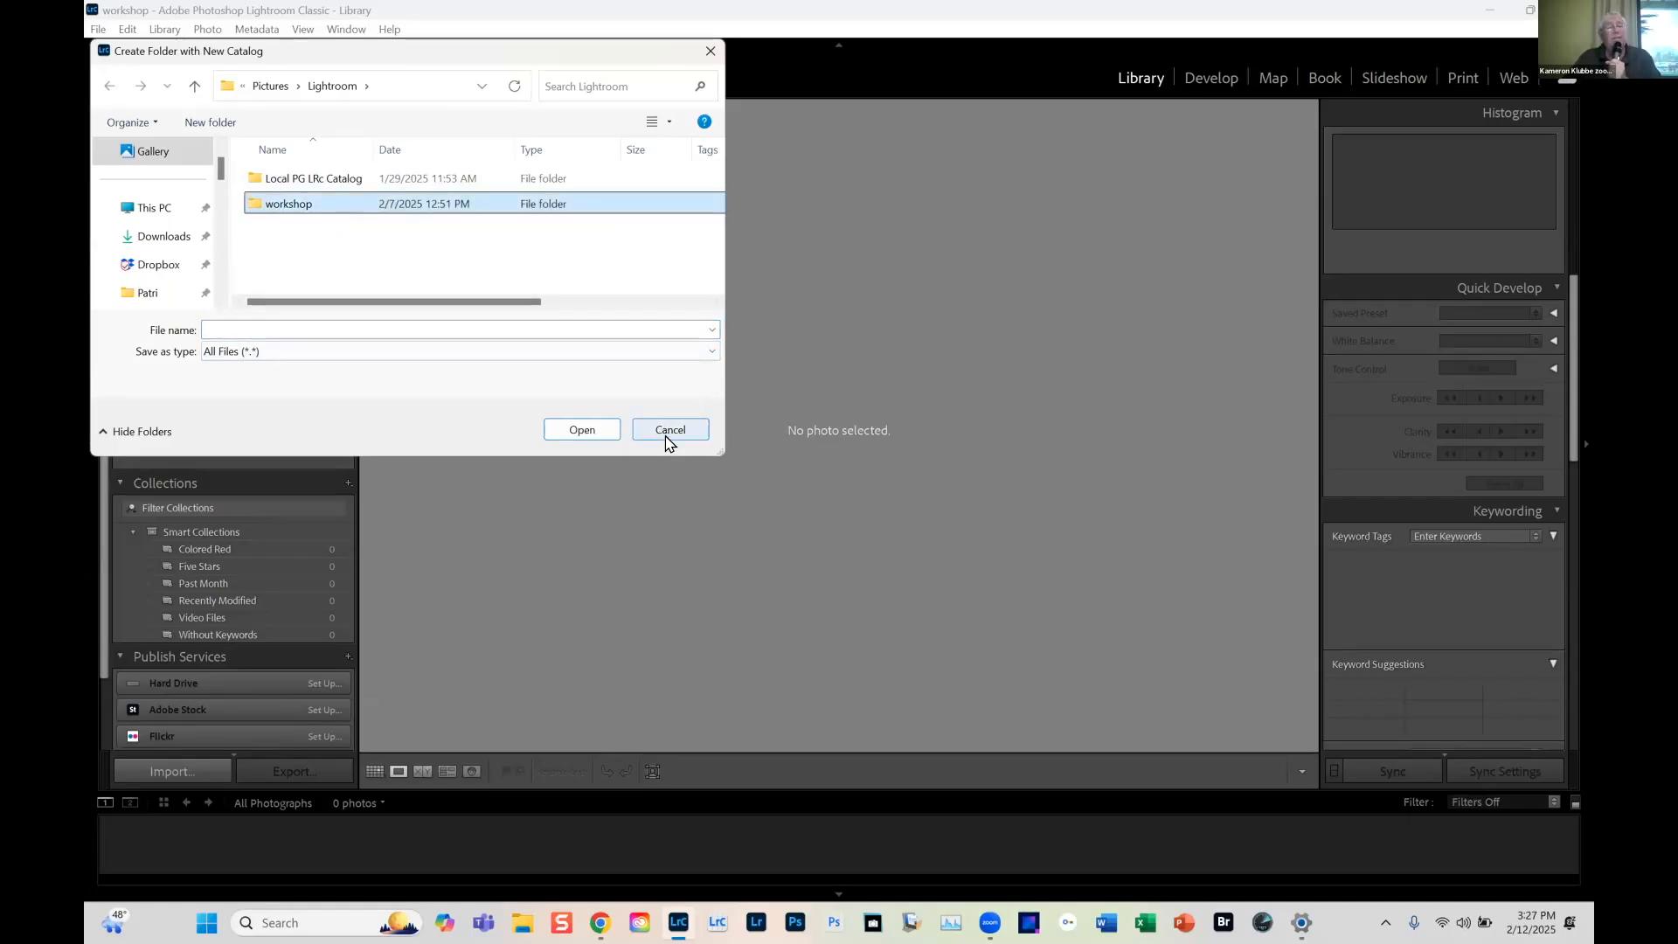
pyautogui.click(584, 430)
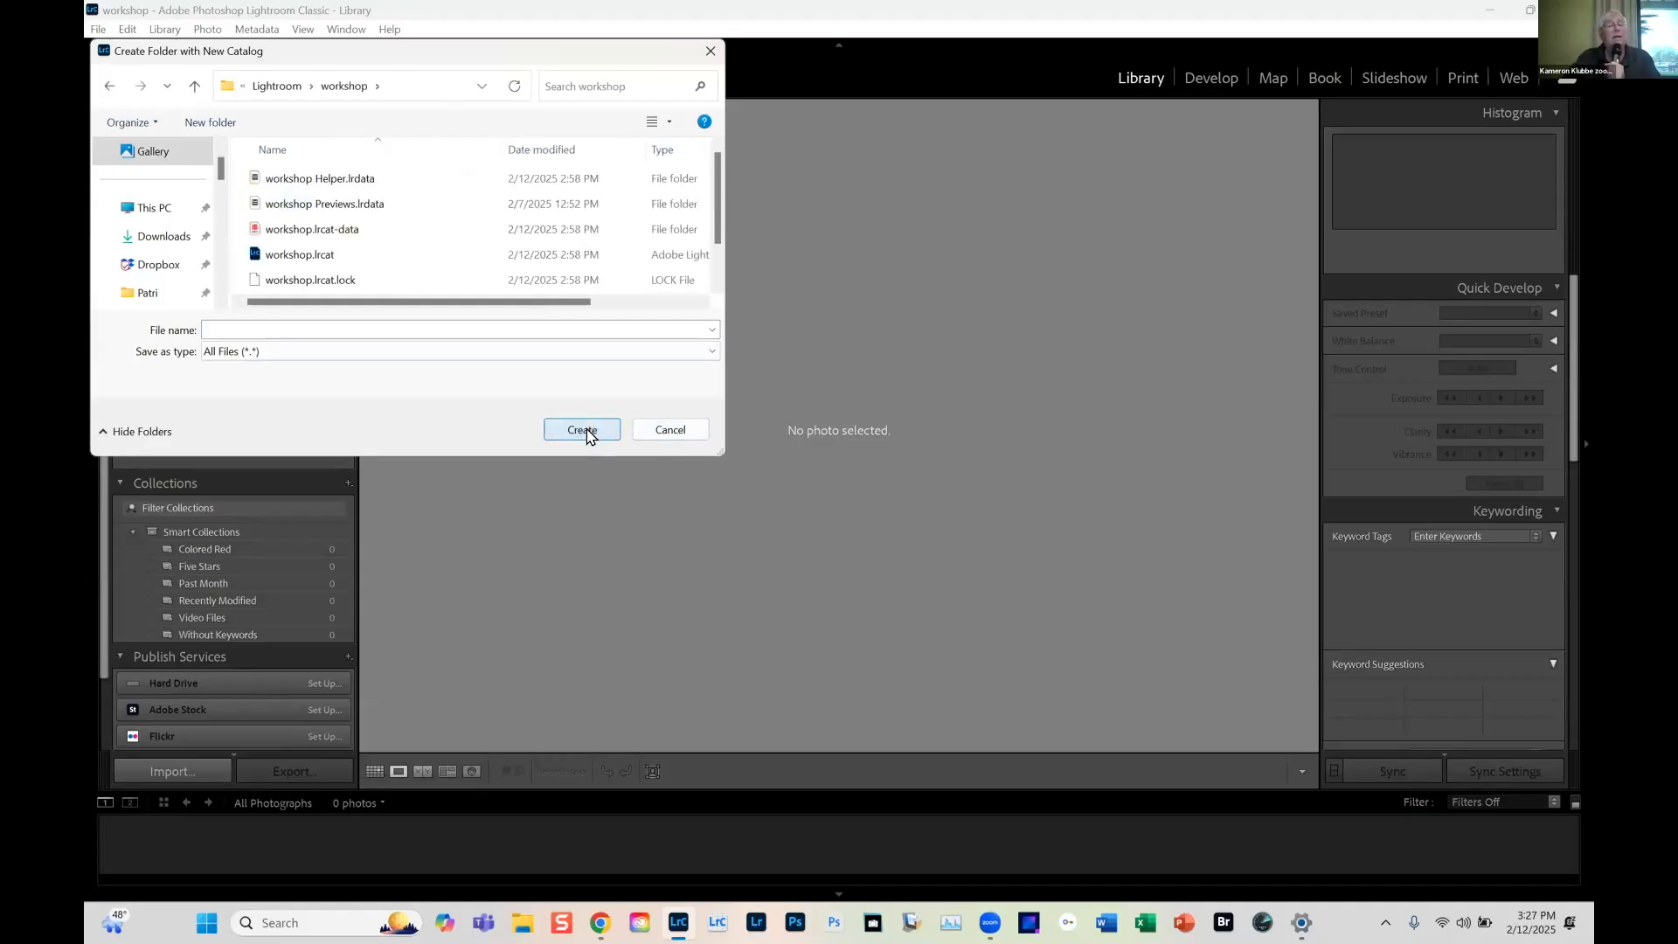
pyautogui.click(710, 54)
# Choose workshop.lrcat from the recently opened catalogs
pyautogui.click(98, 31)
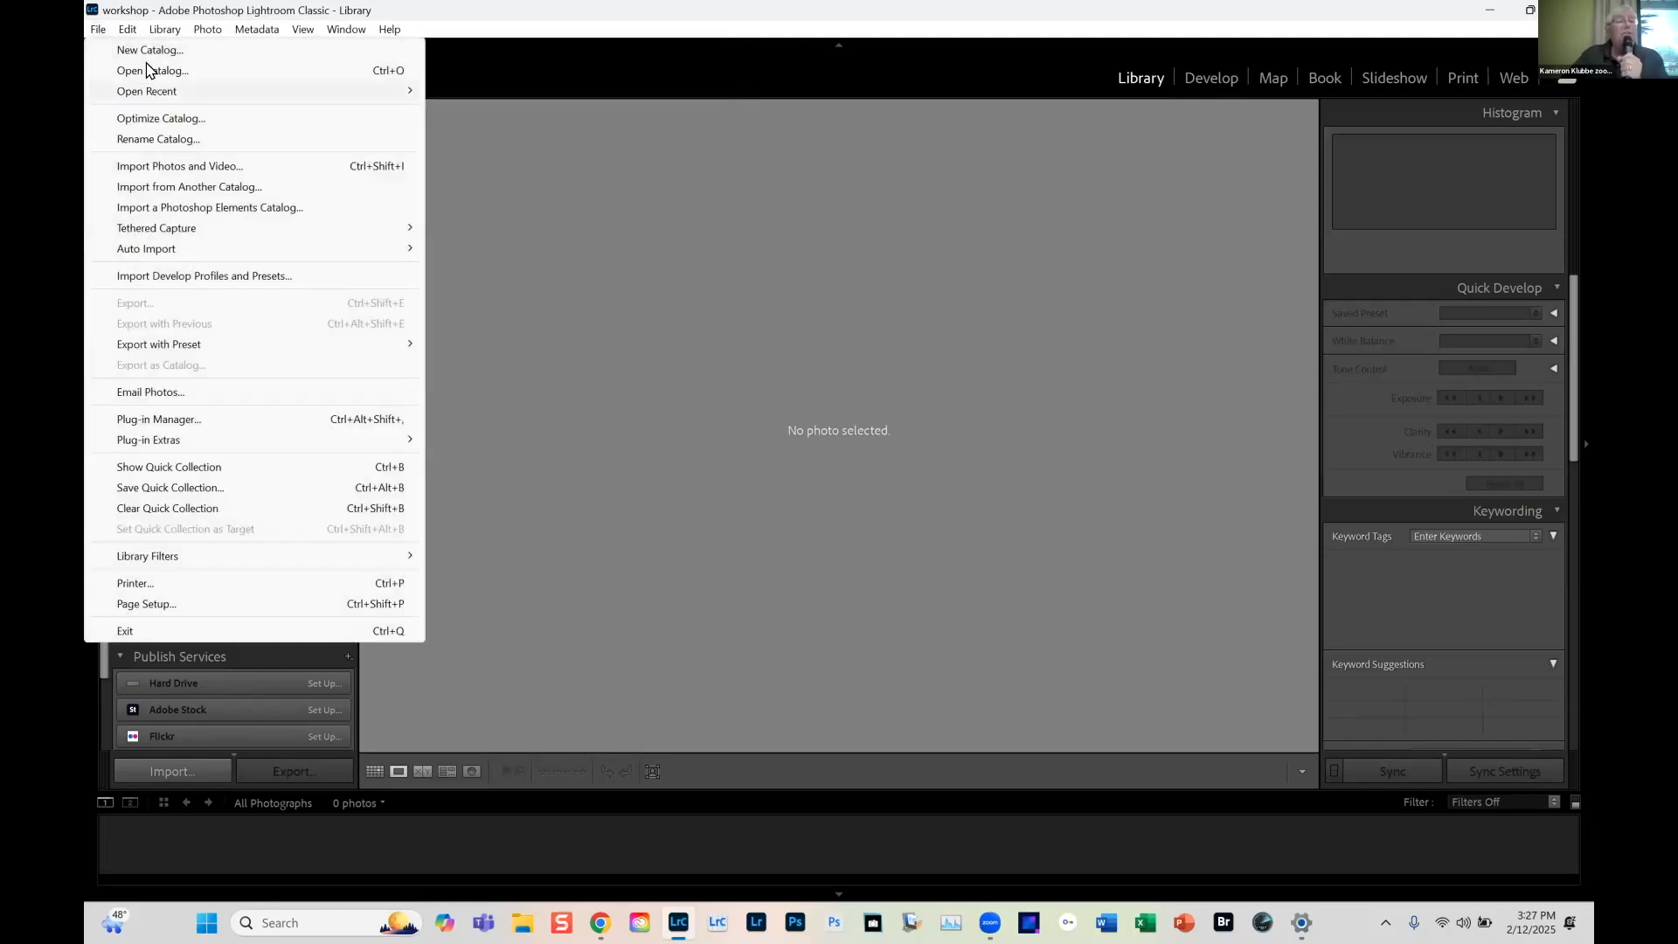
pyautogui.moveTo(156, 92)
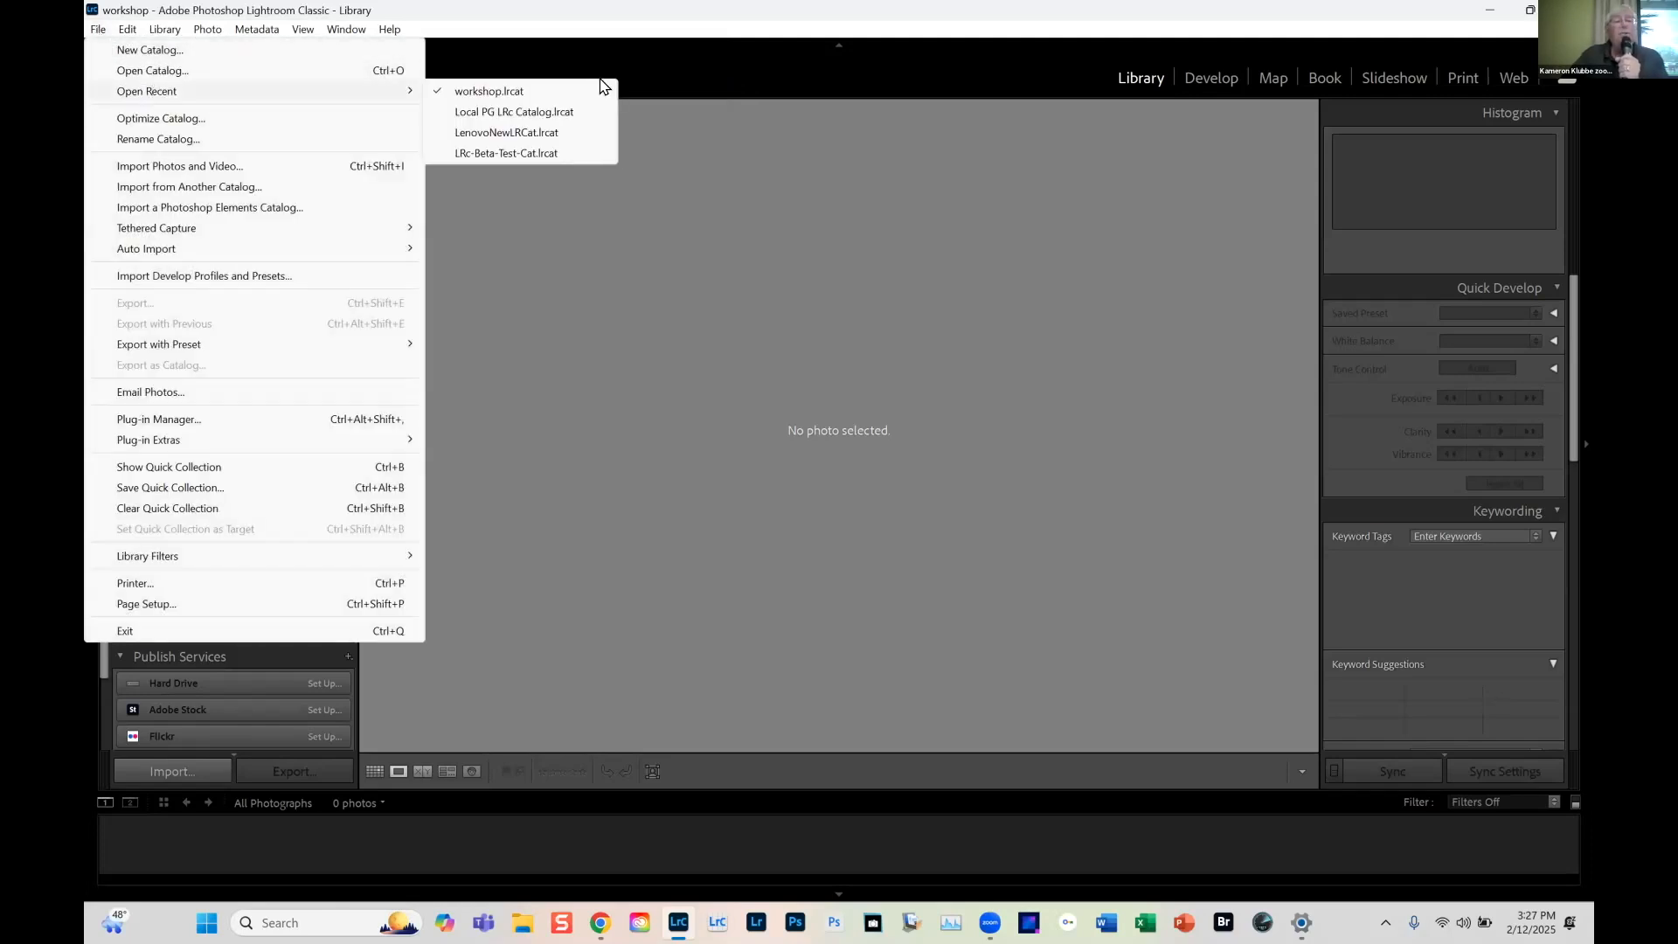
pyautogui.click(524, 94)
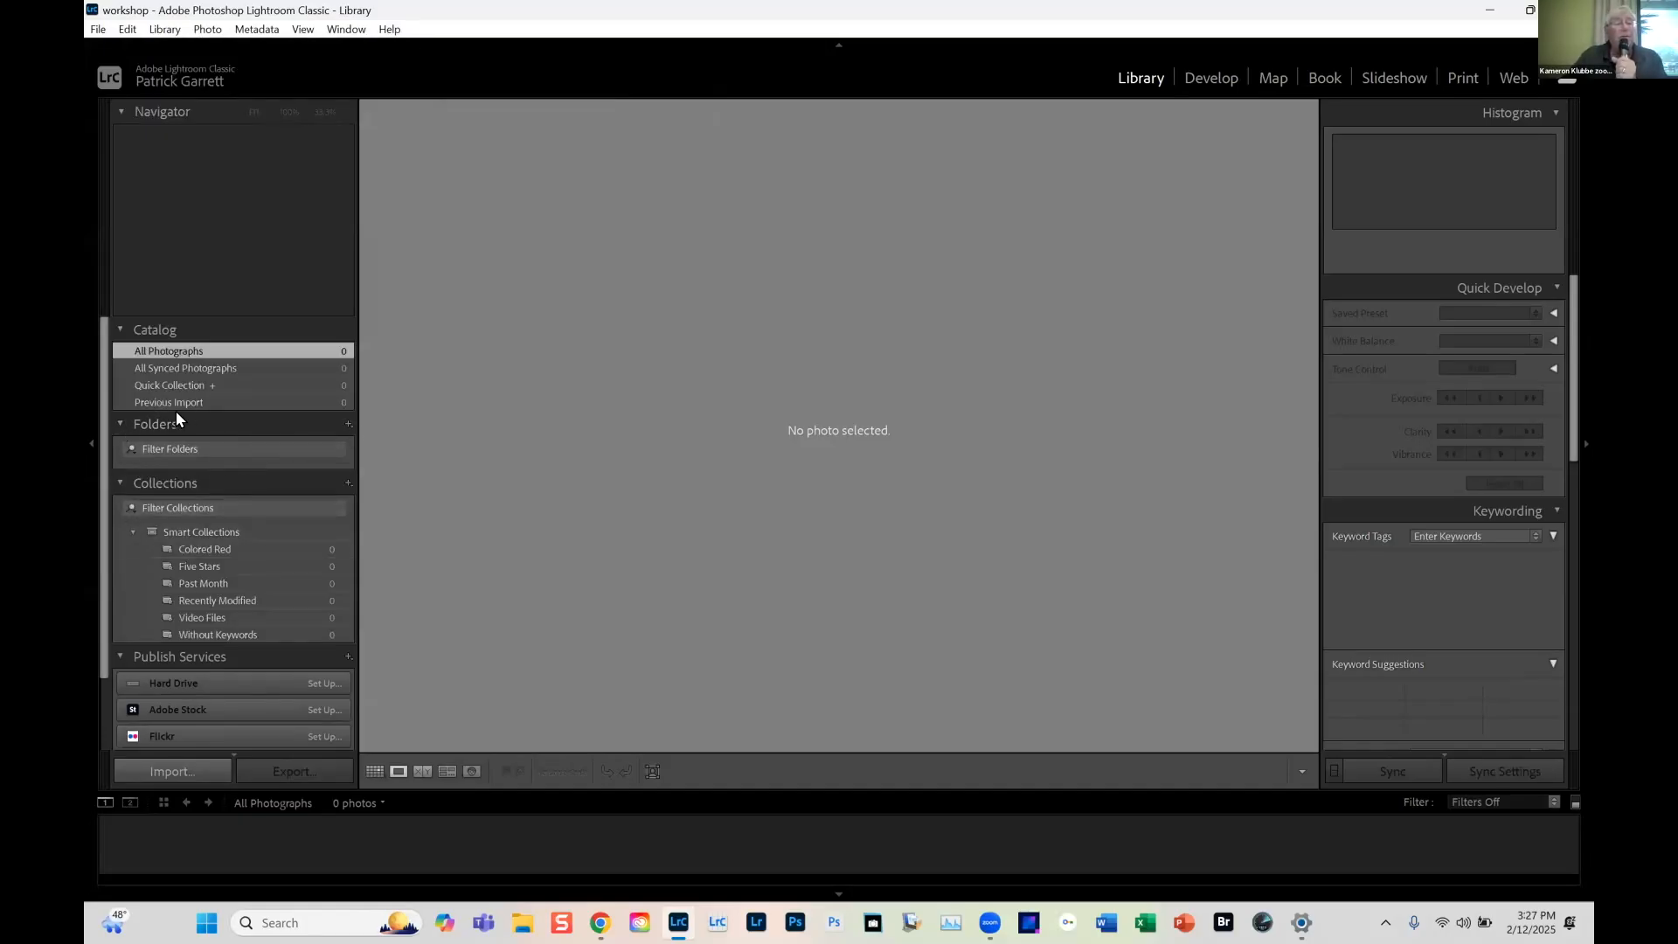
pyautogui.click(125, 424)
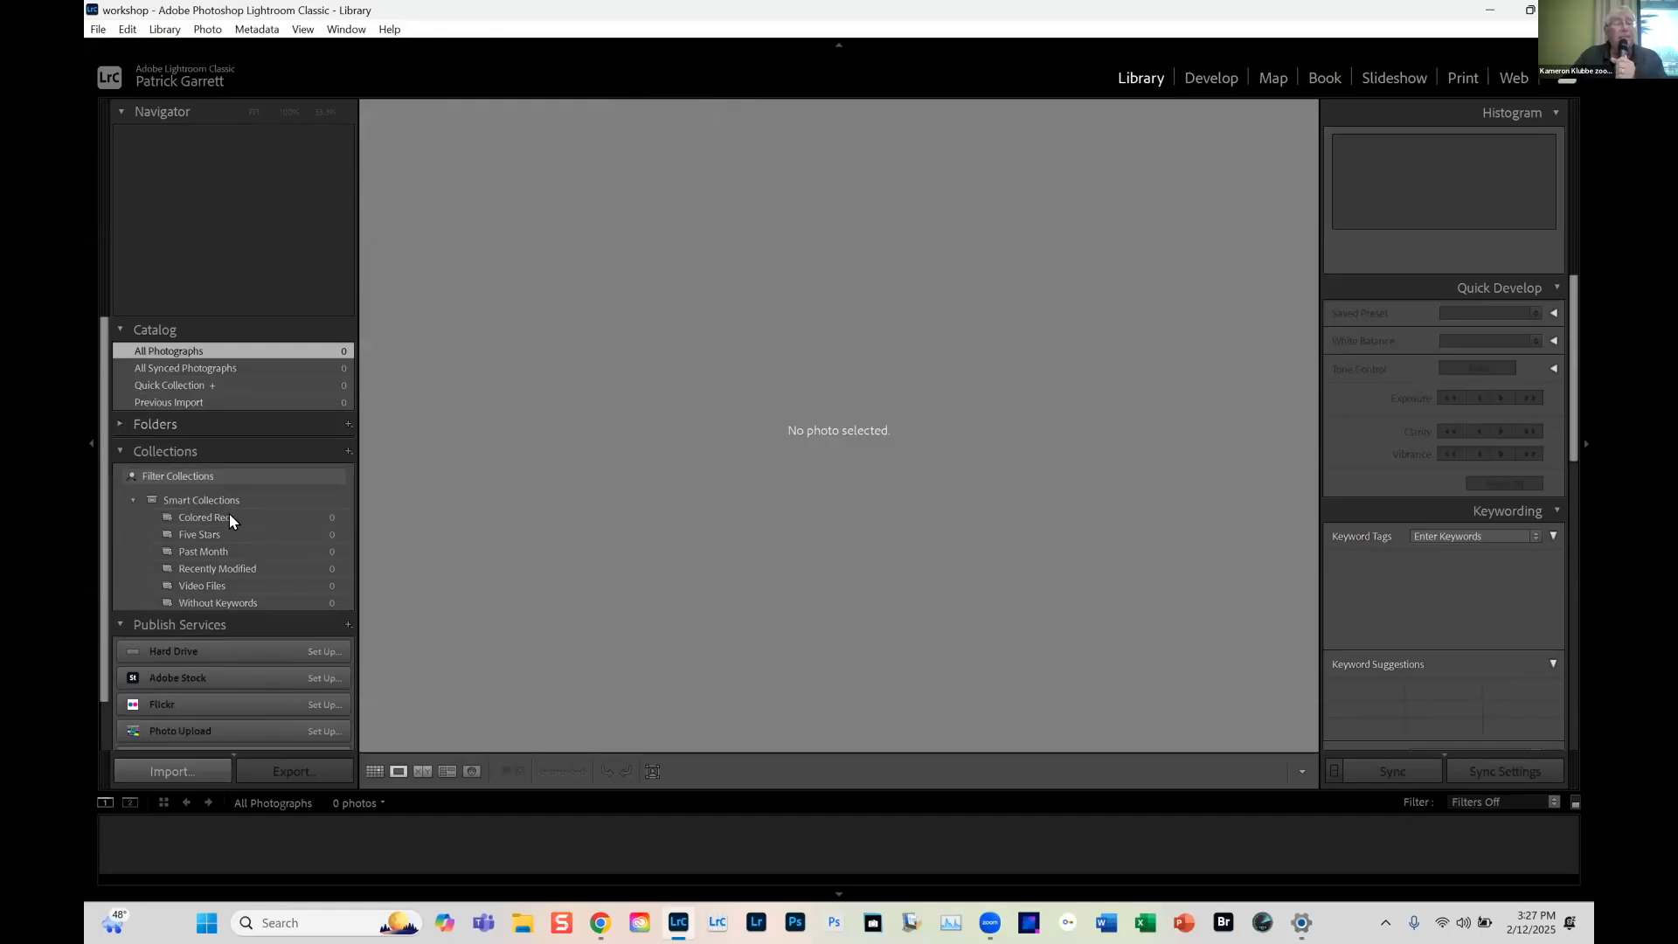
pyautogui.click(119, 423)
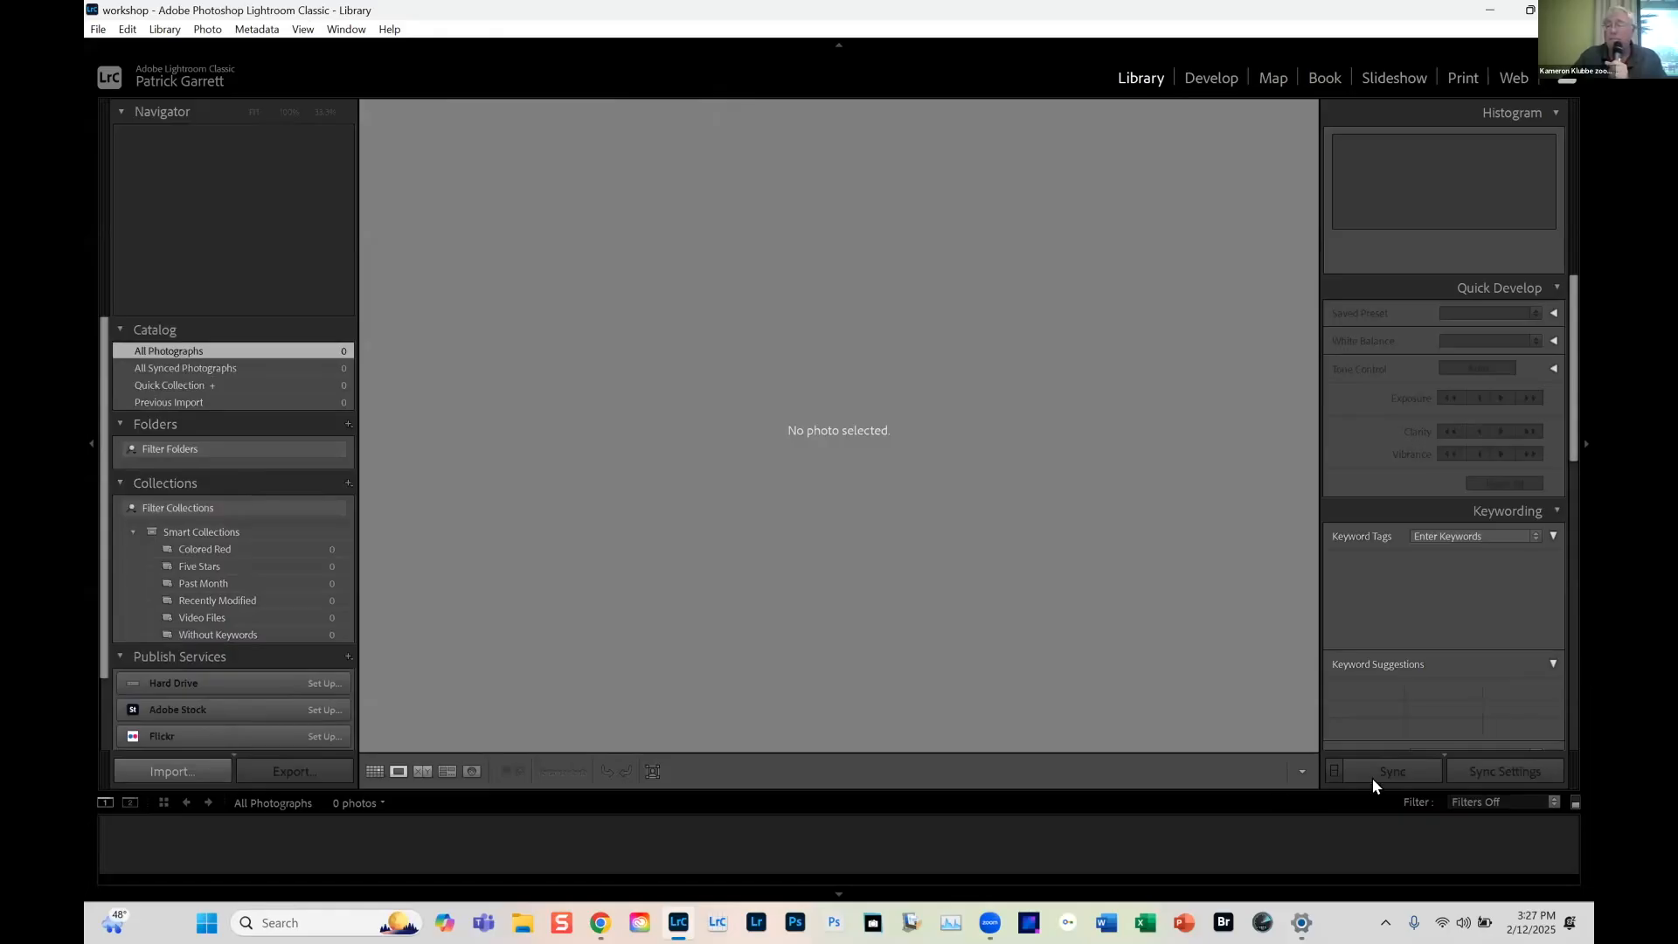
# Start an import from the user's home folder on Windows-SSD (C:) and exclude suspected duplicates
pyautogui.click(189, 763)
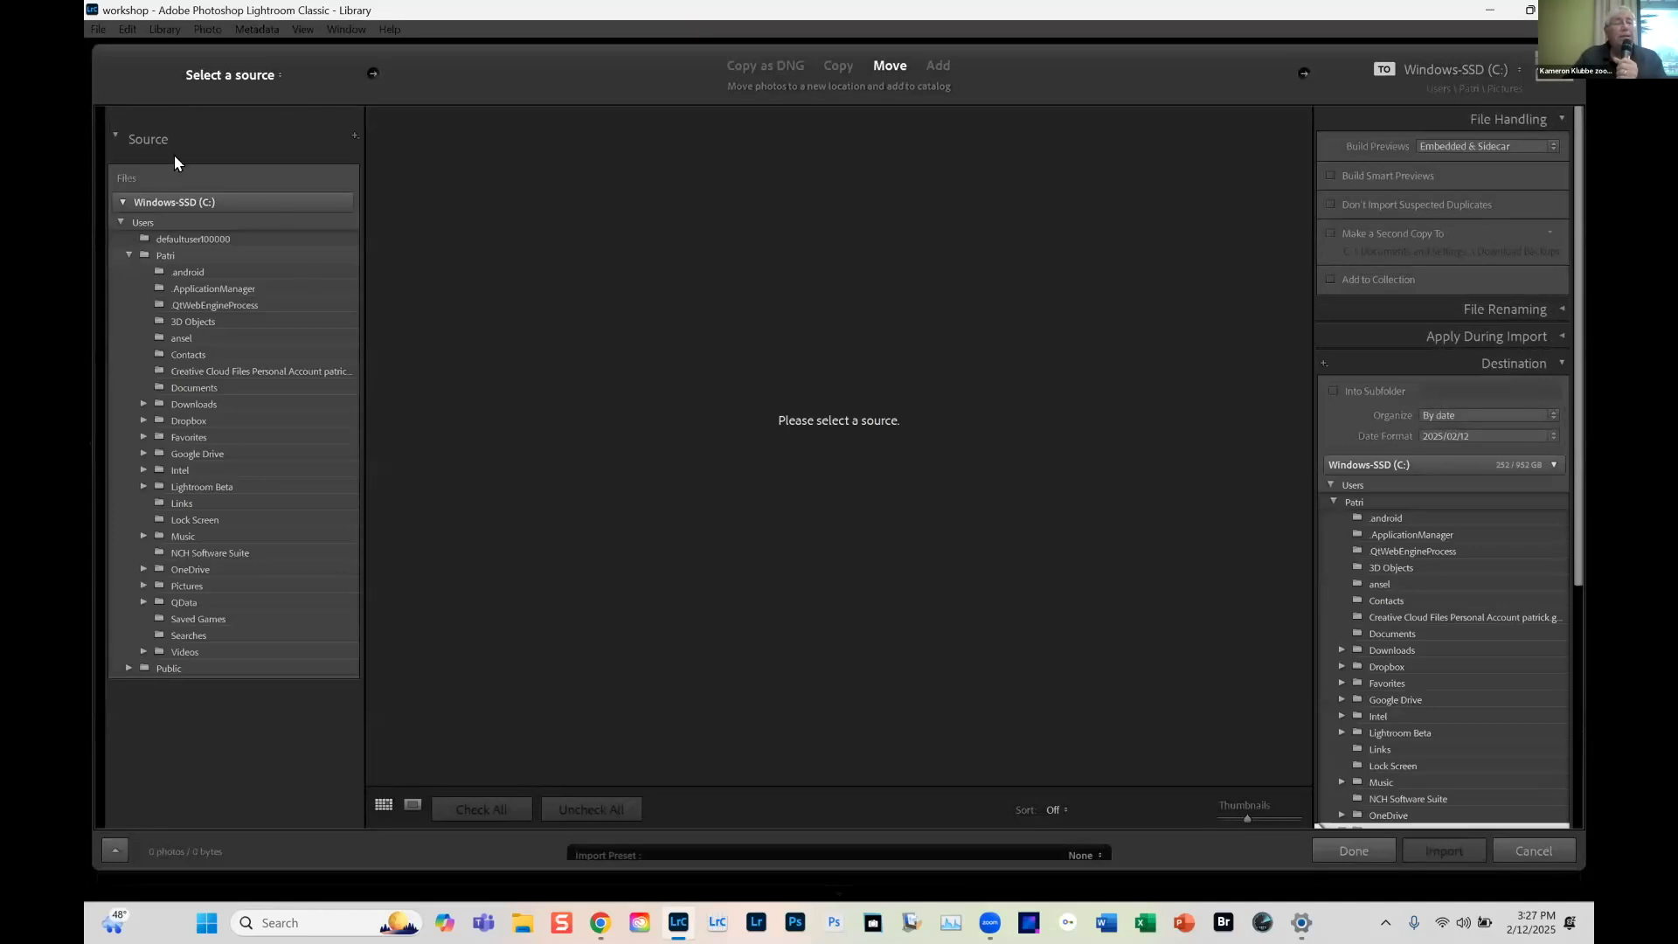
pyautogui.click(163, 251)
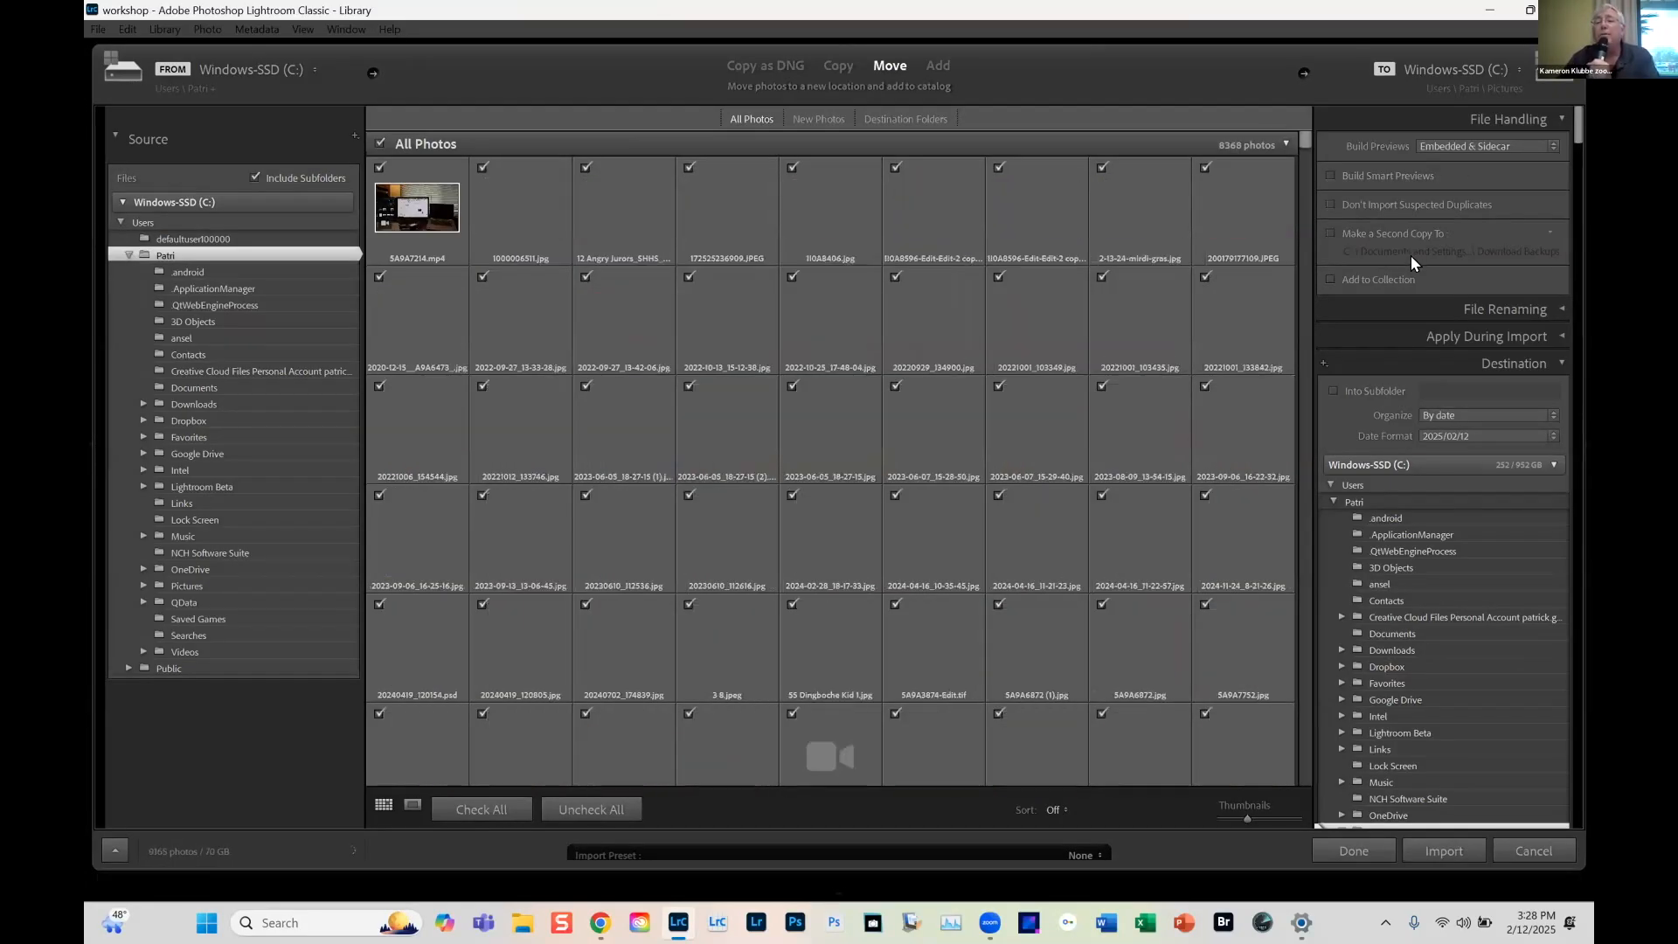
pyautogui.click(1360, 210)
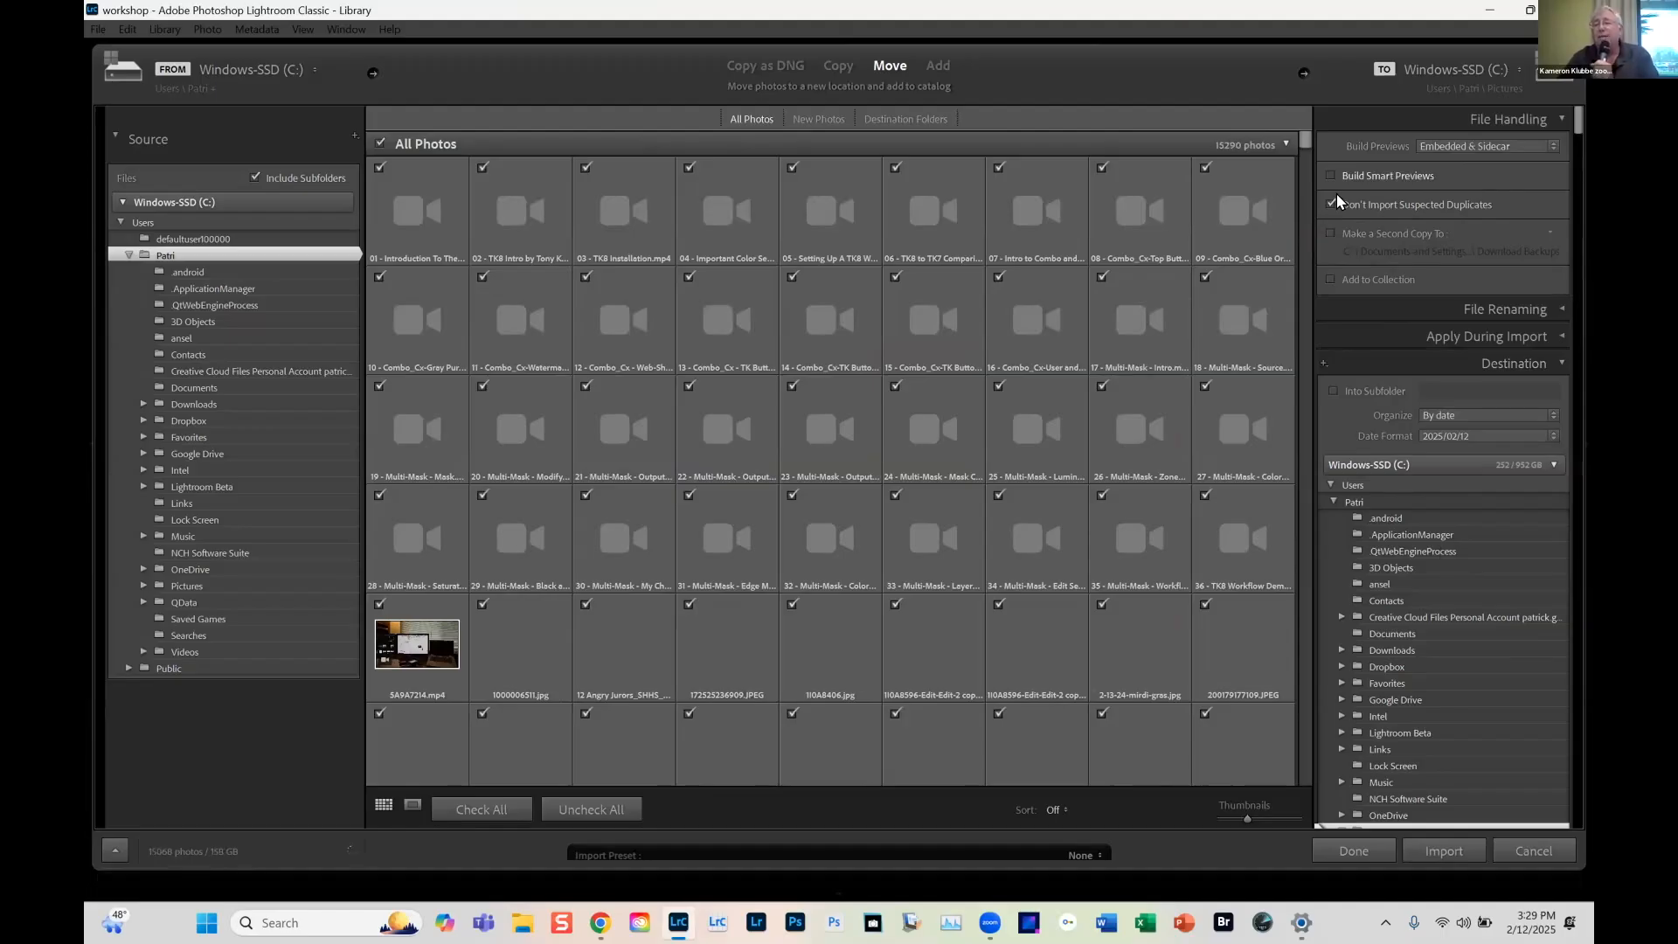
# View the available destination date formats and examine the import grid for photos excluded as suspected duplicates
pyautogui.click(1550, 435)
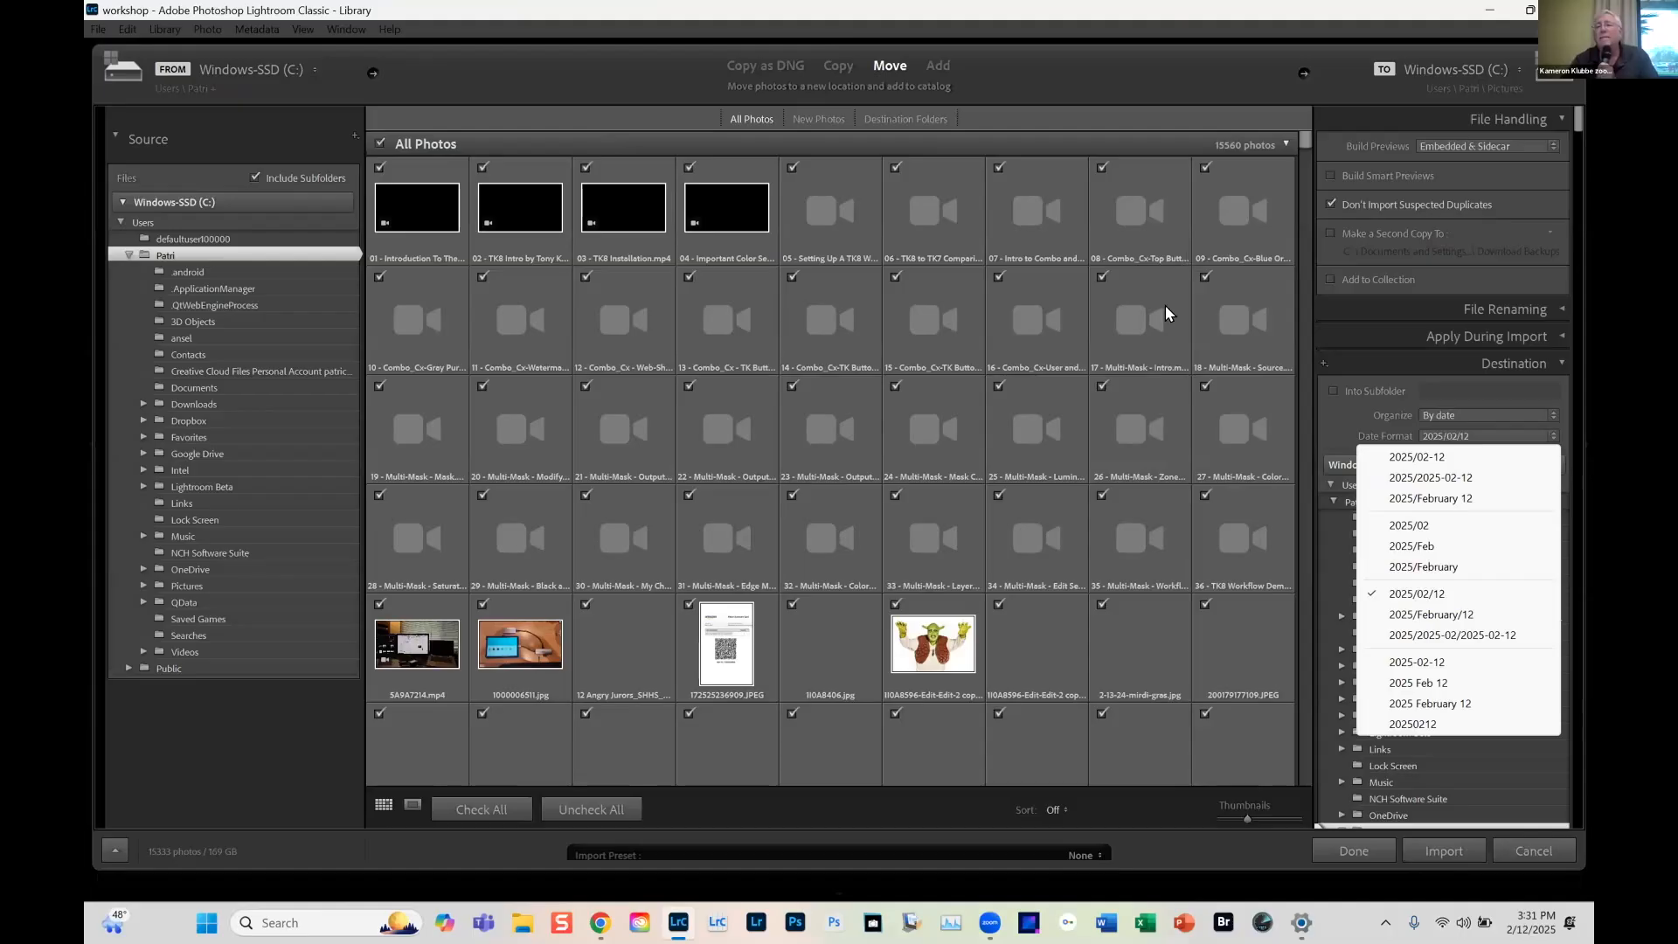
pyautogui.click(1298, 140)
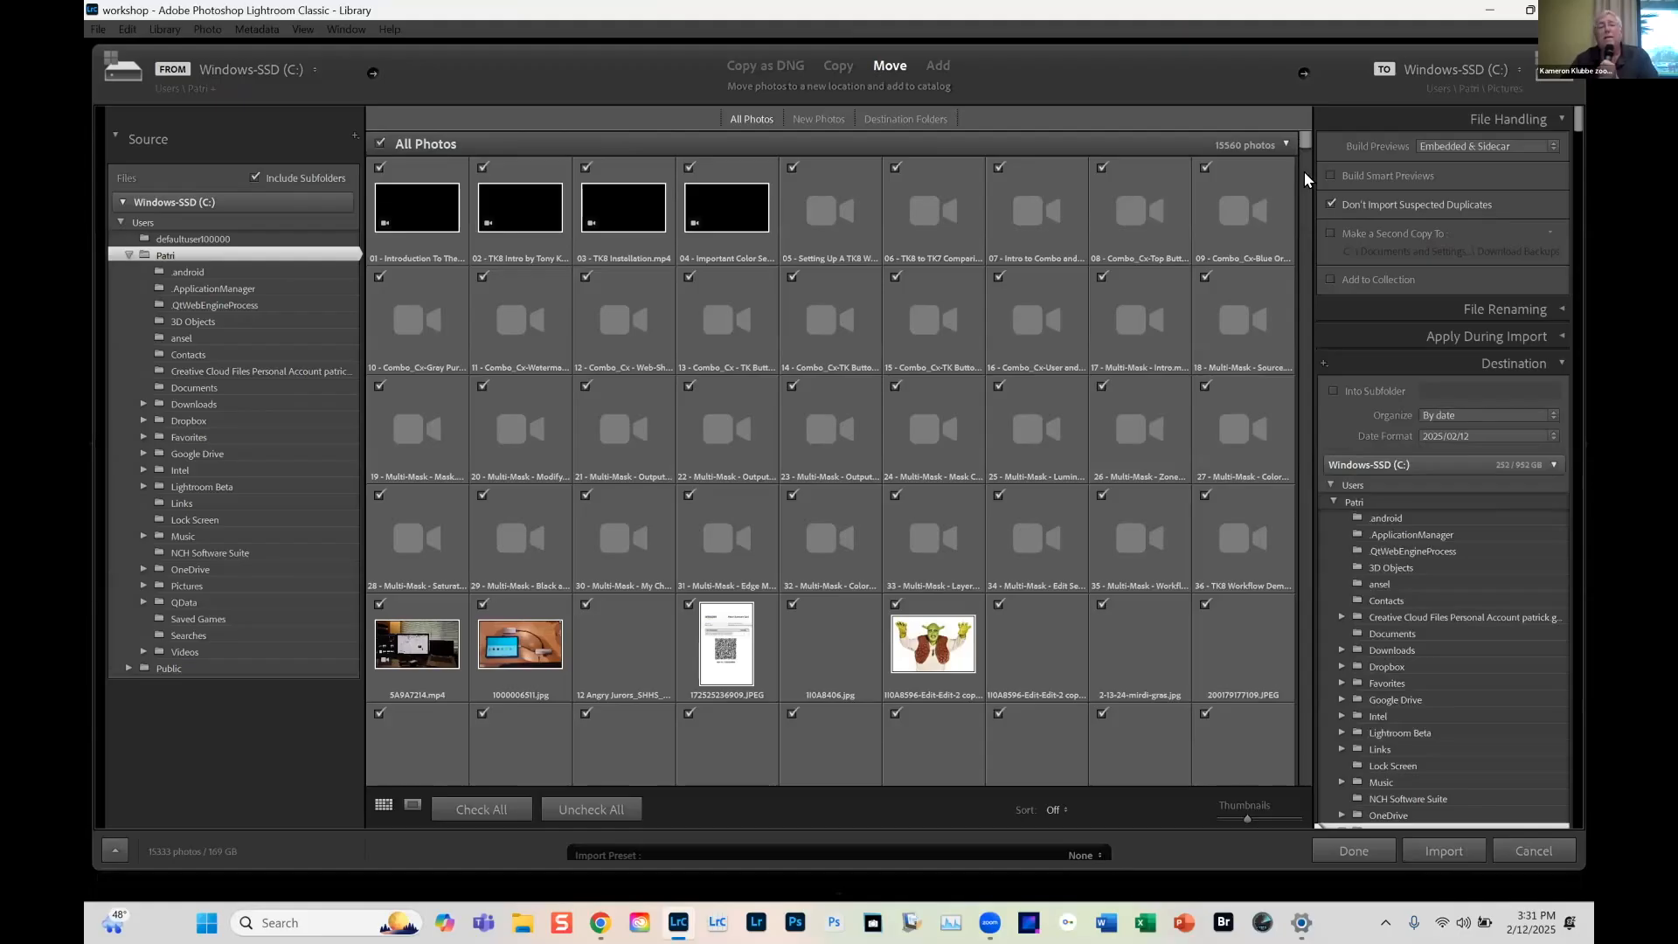
pyautogui.click(1304, 172)
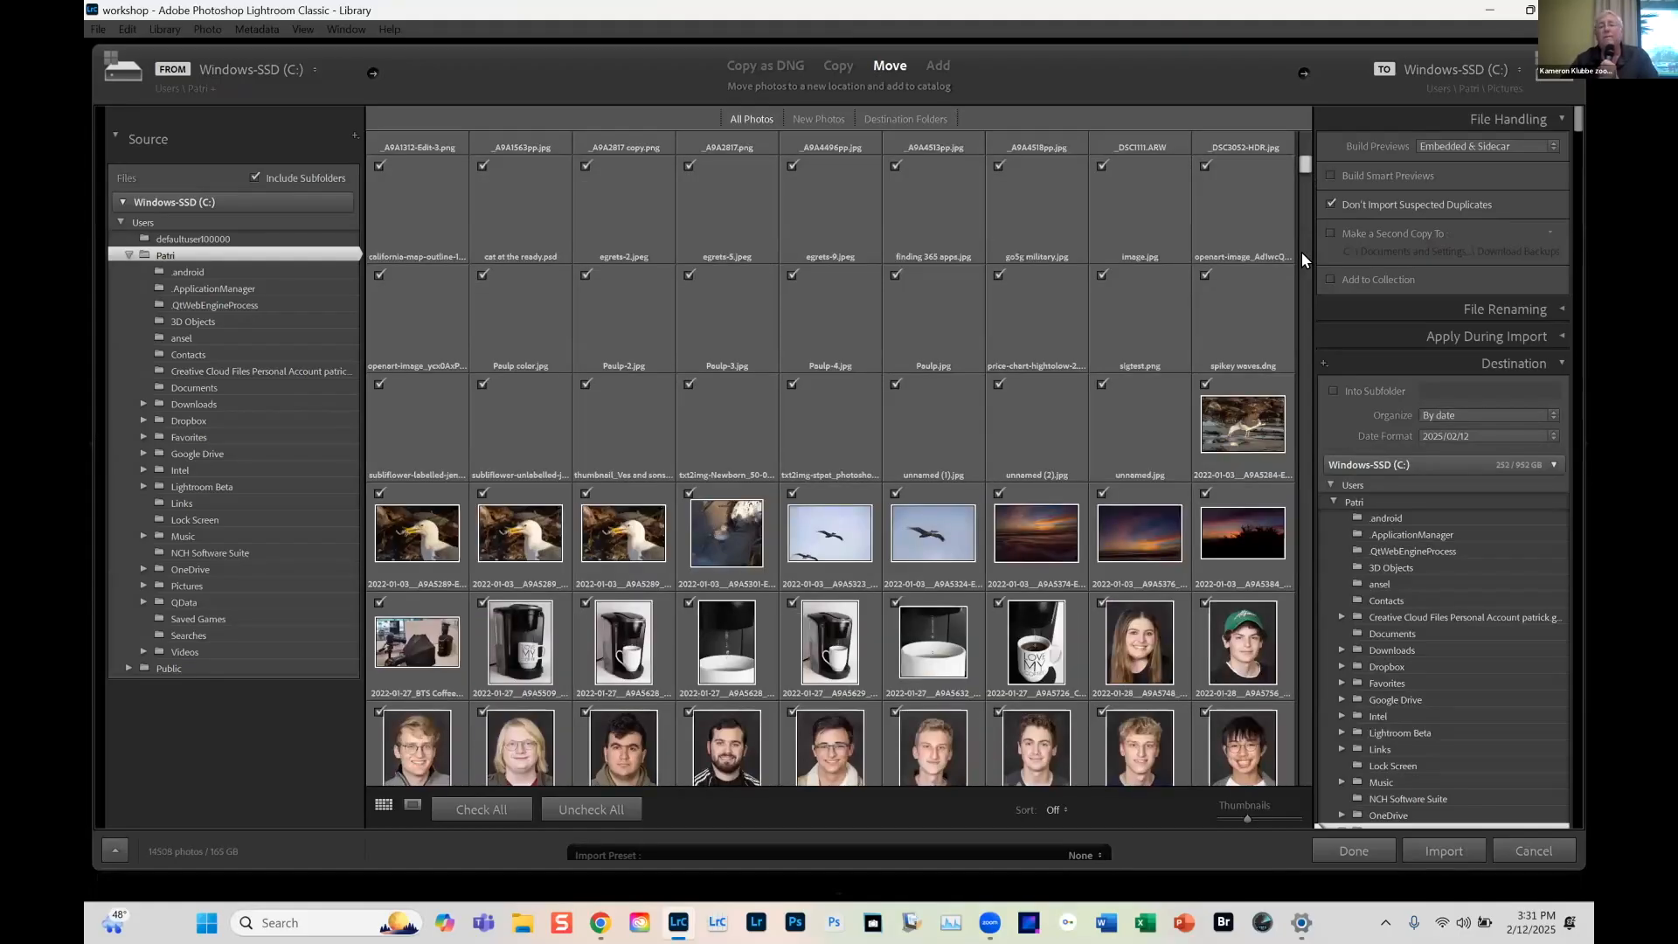
pyautogui.click(1299, 139)
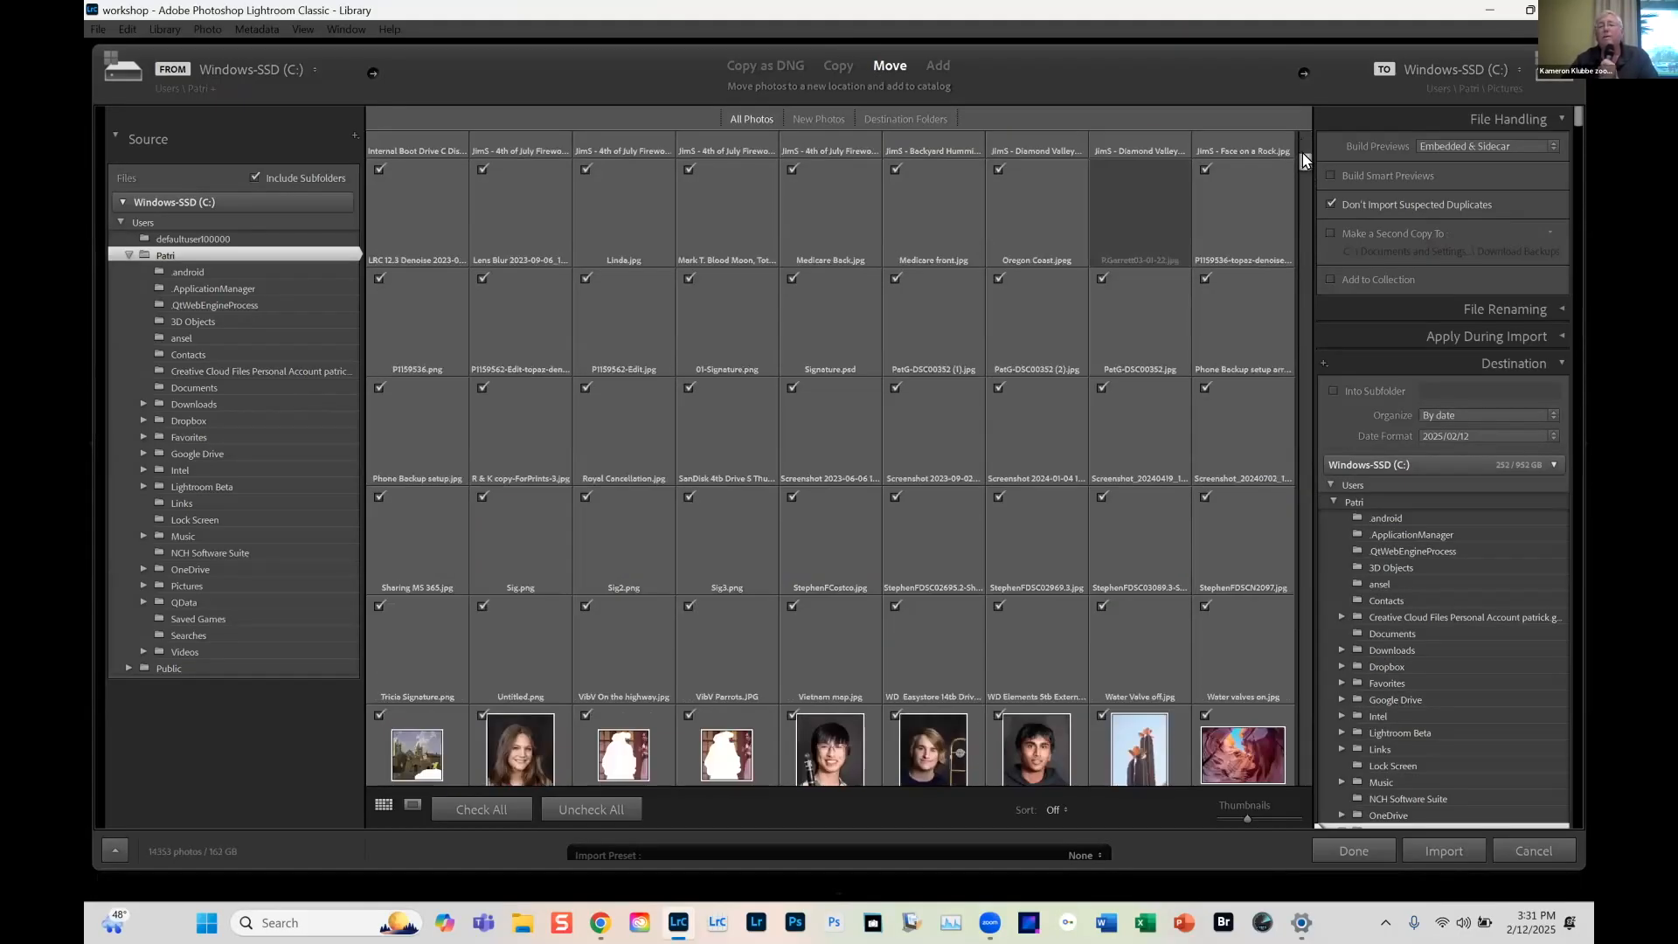
pyautogui.click(1304, 153)
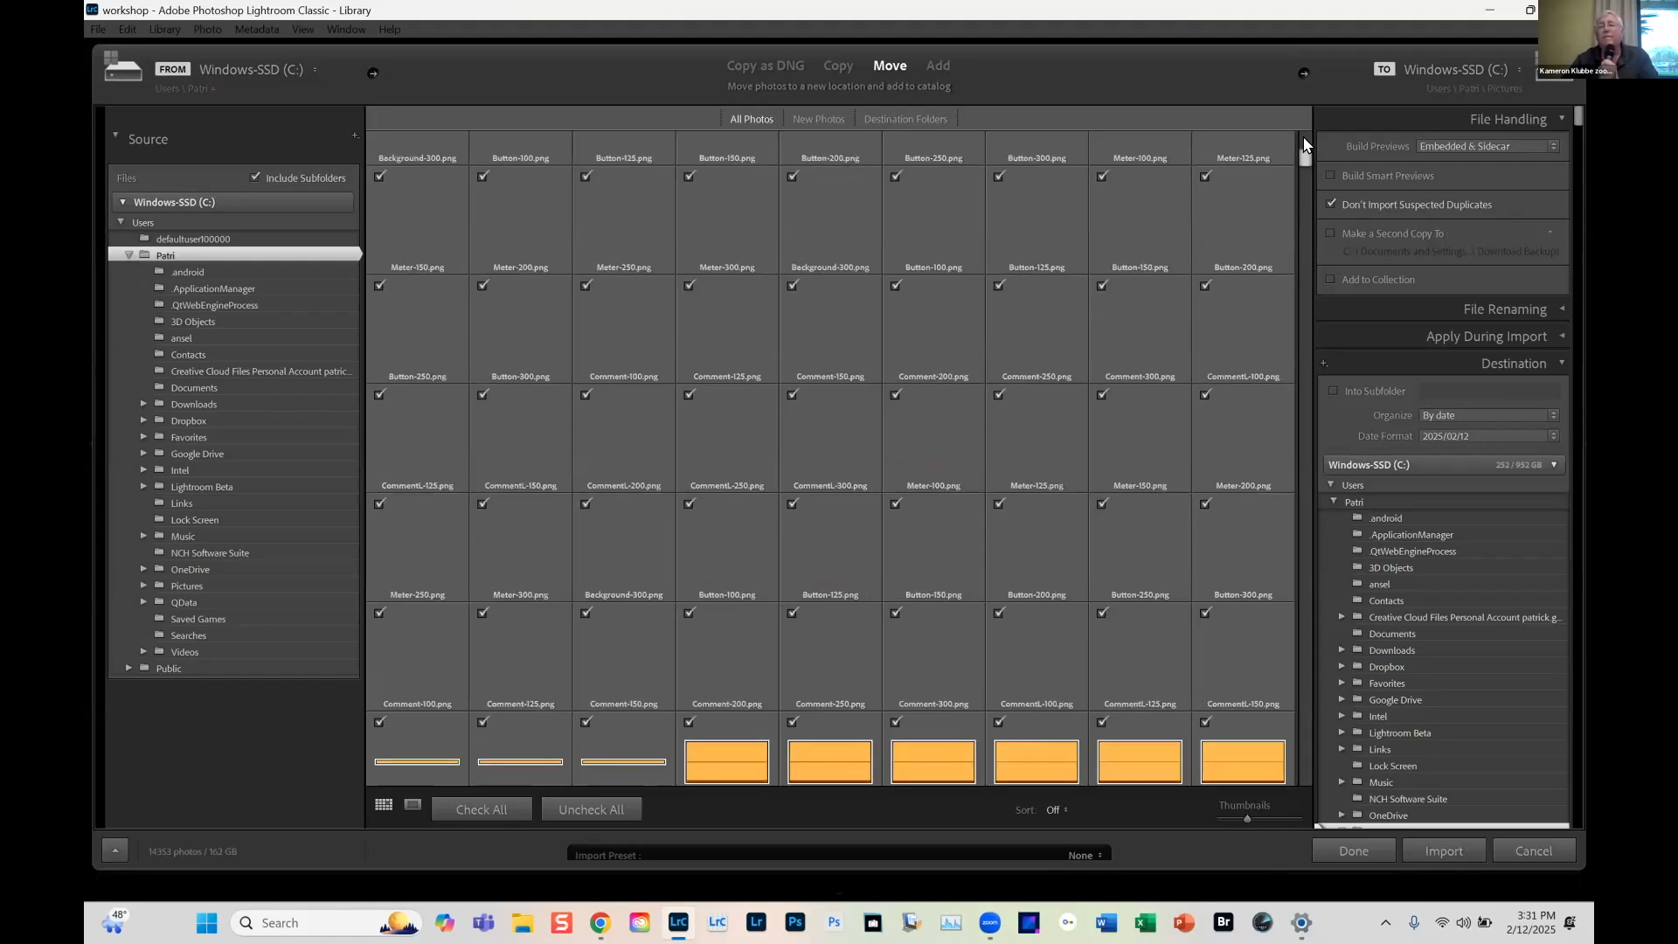
pyautogui.click(1300, 150)
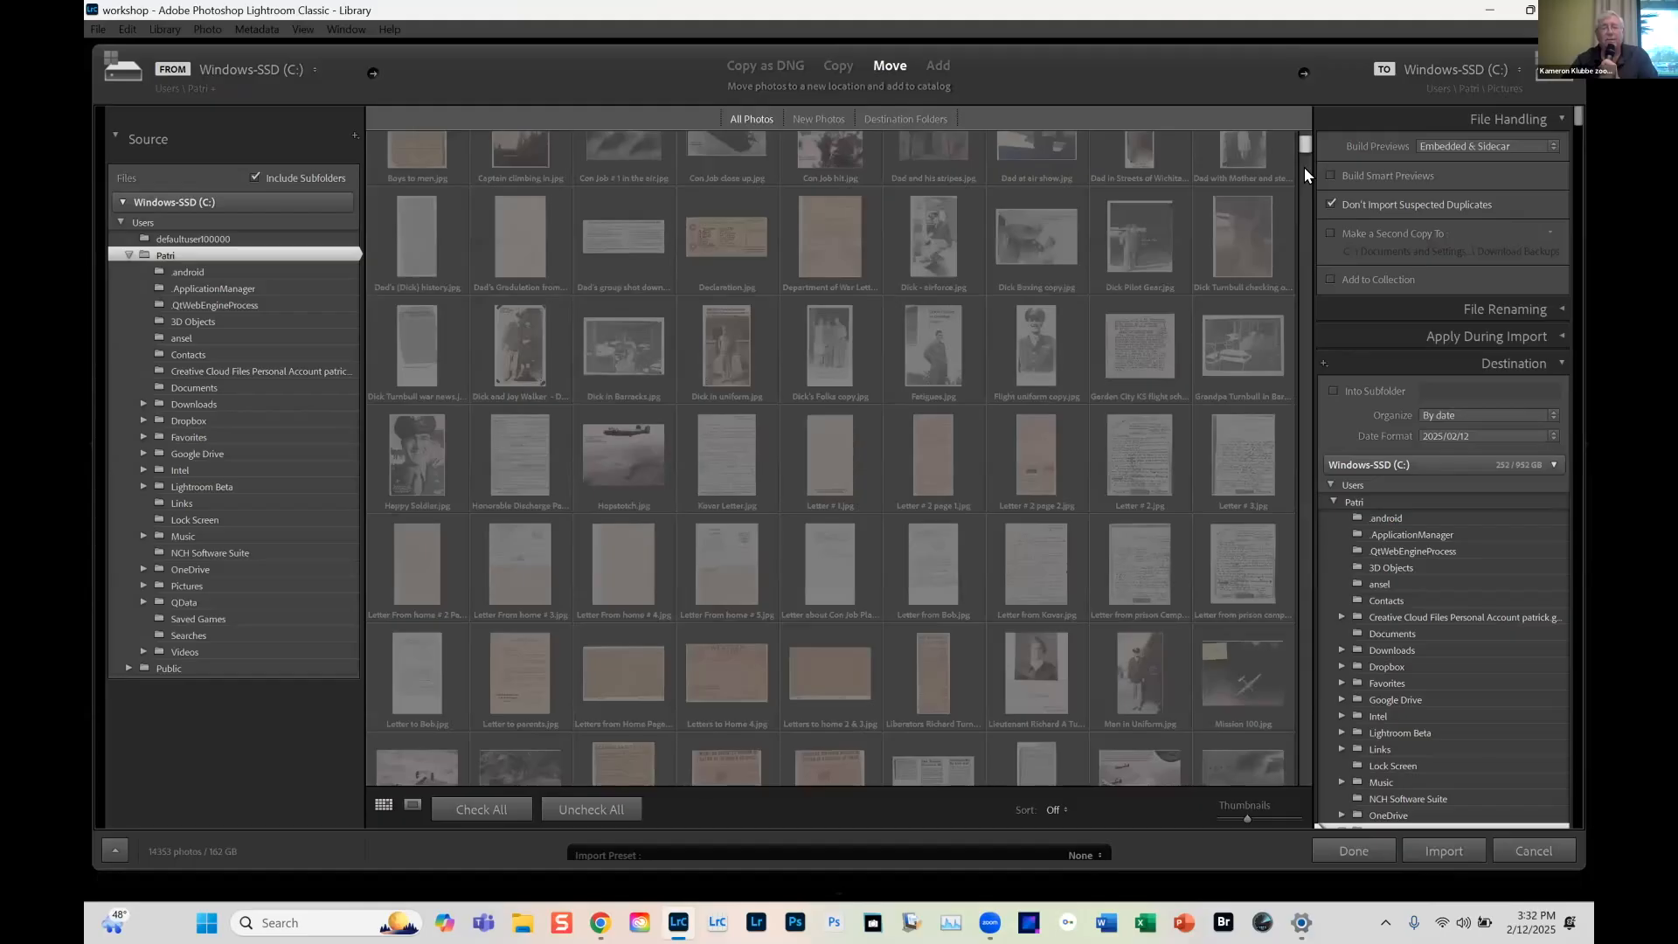
pyautogui.click(1304, 166)
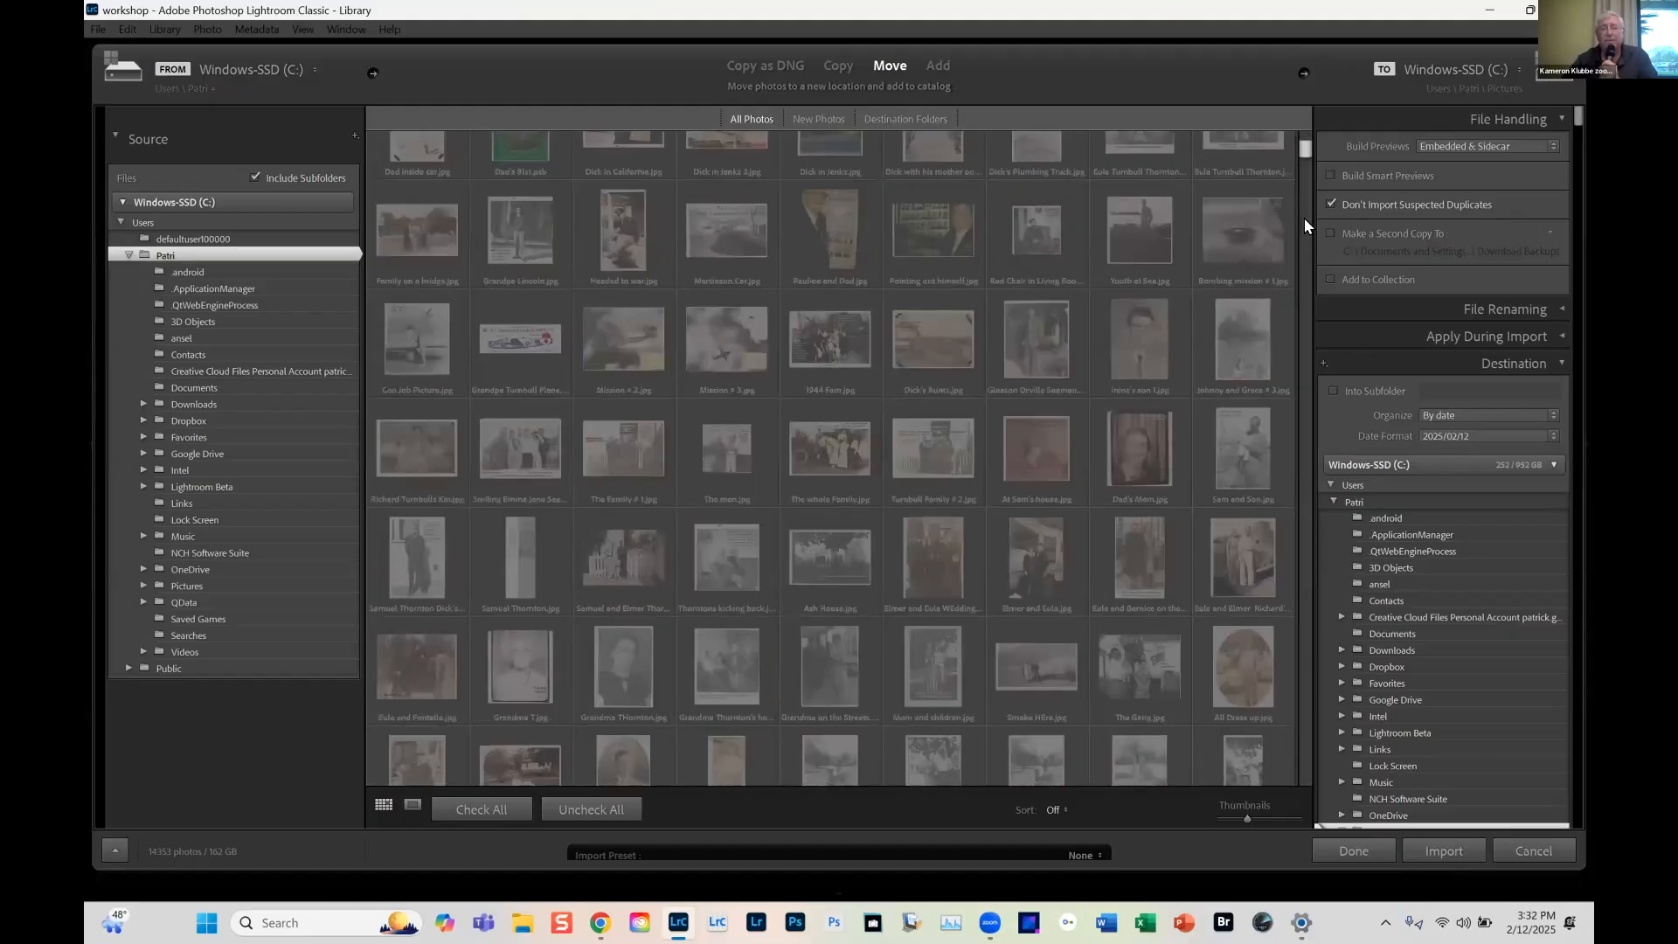
pyautogui.click(1304, 217)
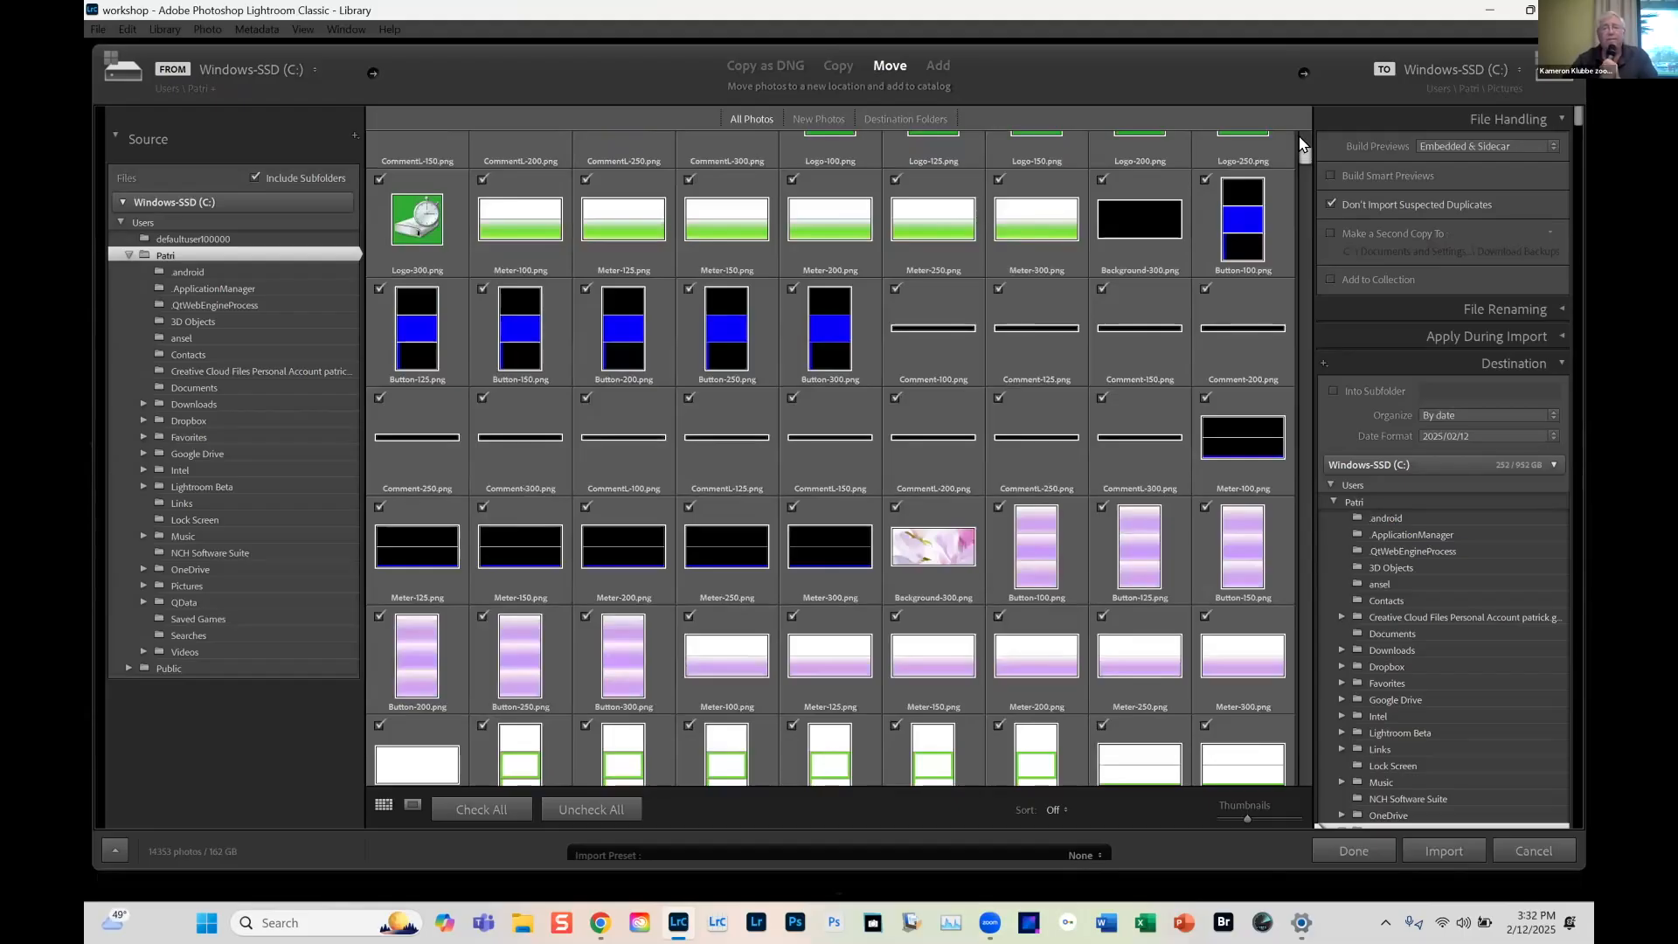
pyautogui.scroll(6, 1302, 144)
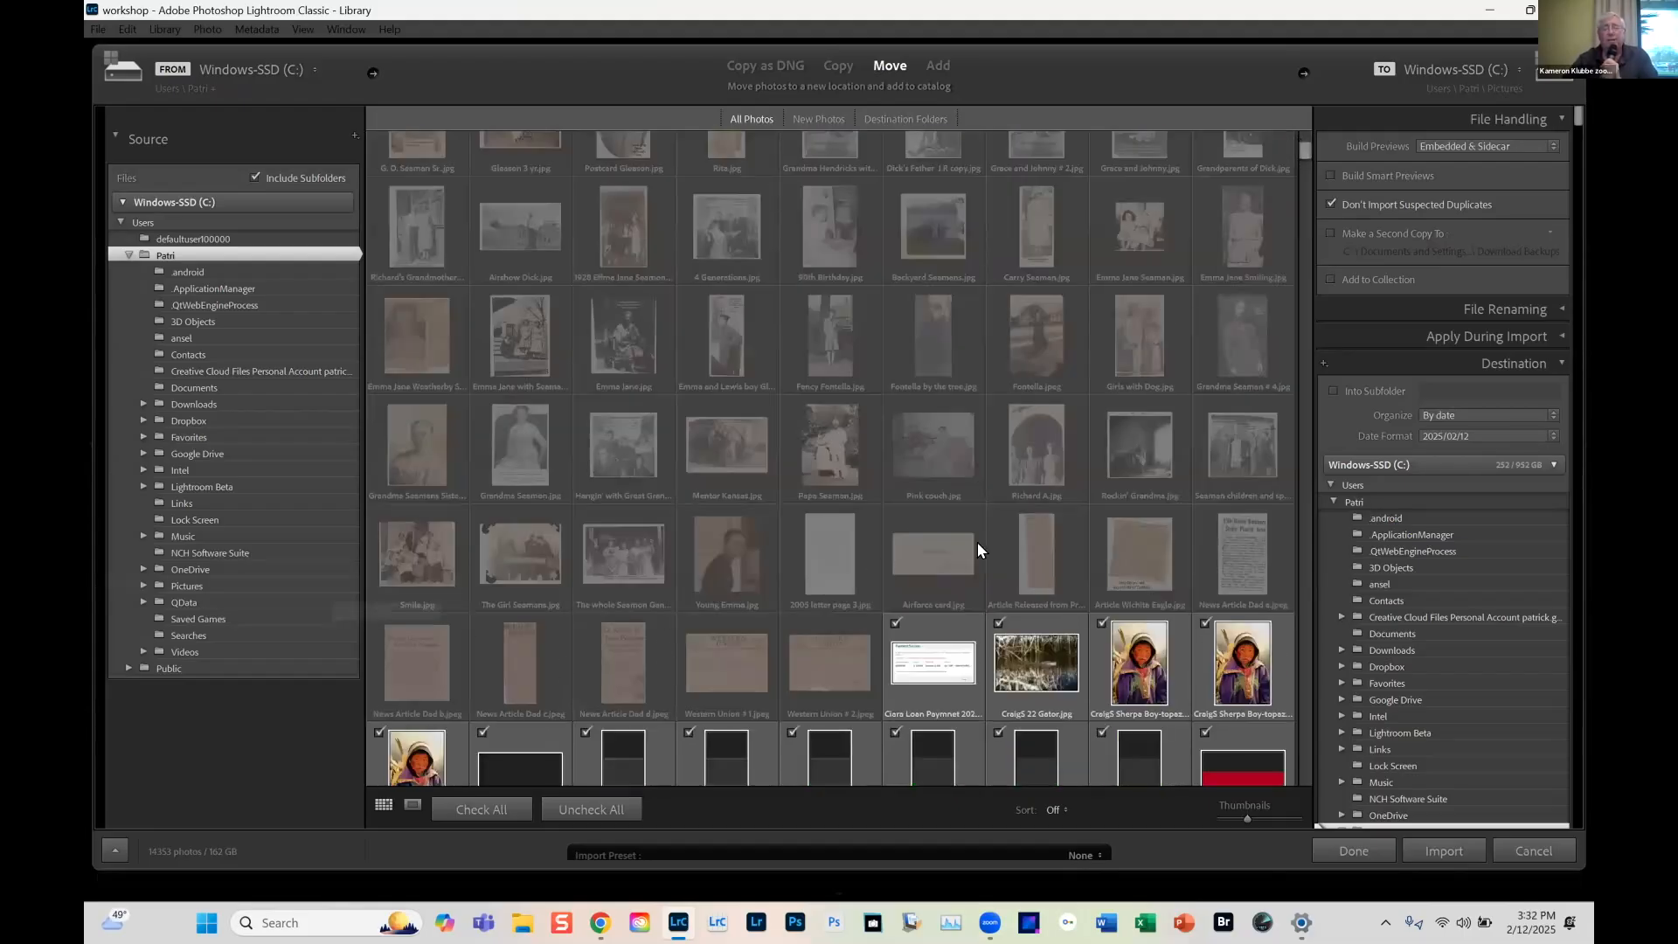
pyautogui.scroll(-4, 977, 542)
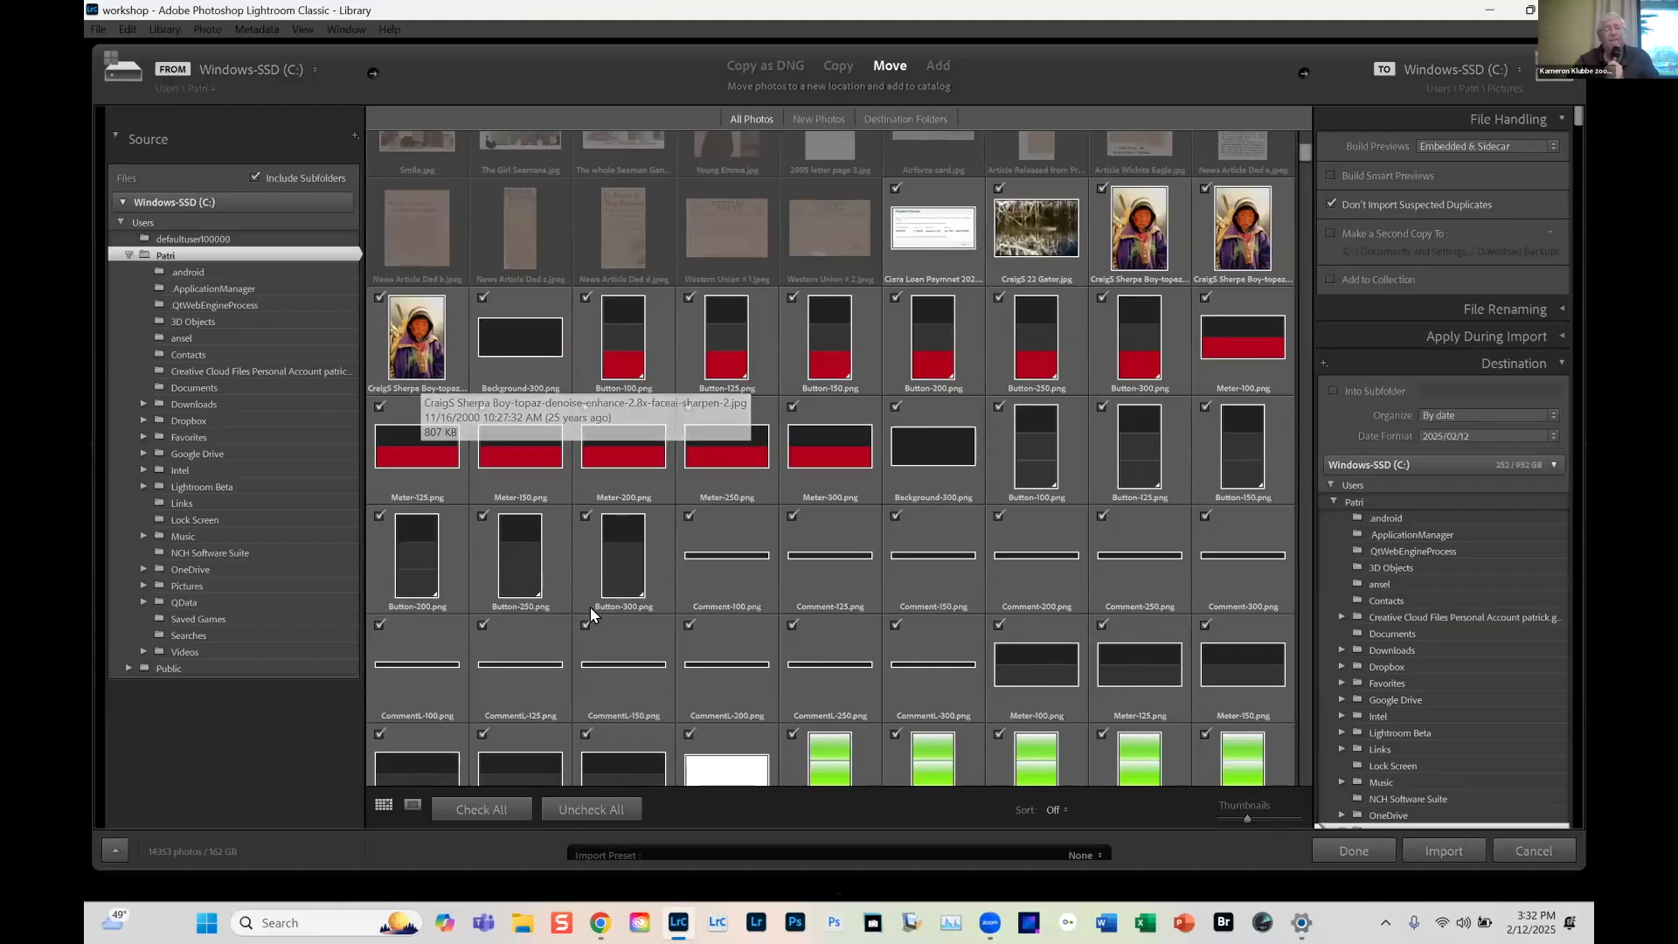
pyautogui.scroll(-10, 888, 563)
pyautogui.scroll(-15, 890, 556)
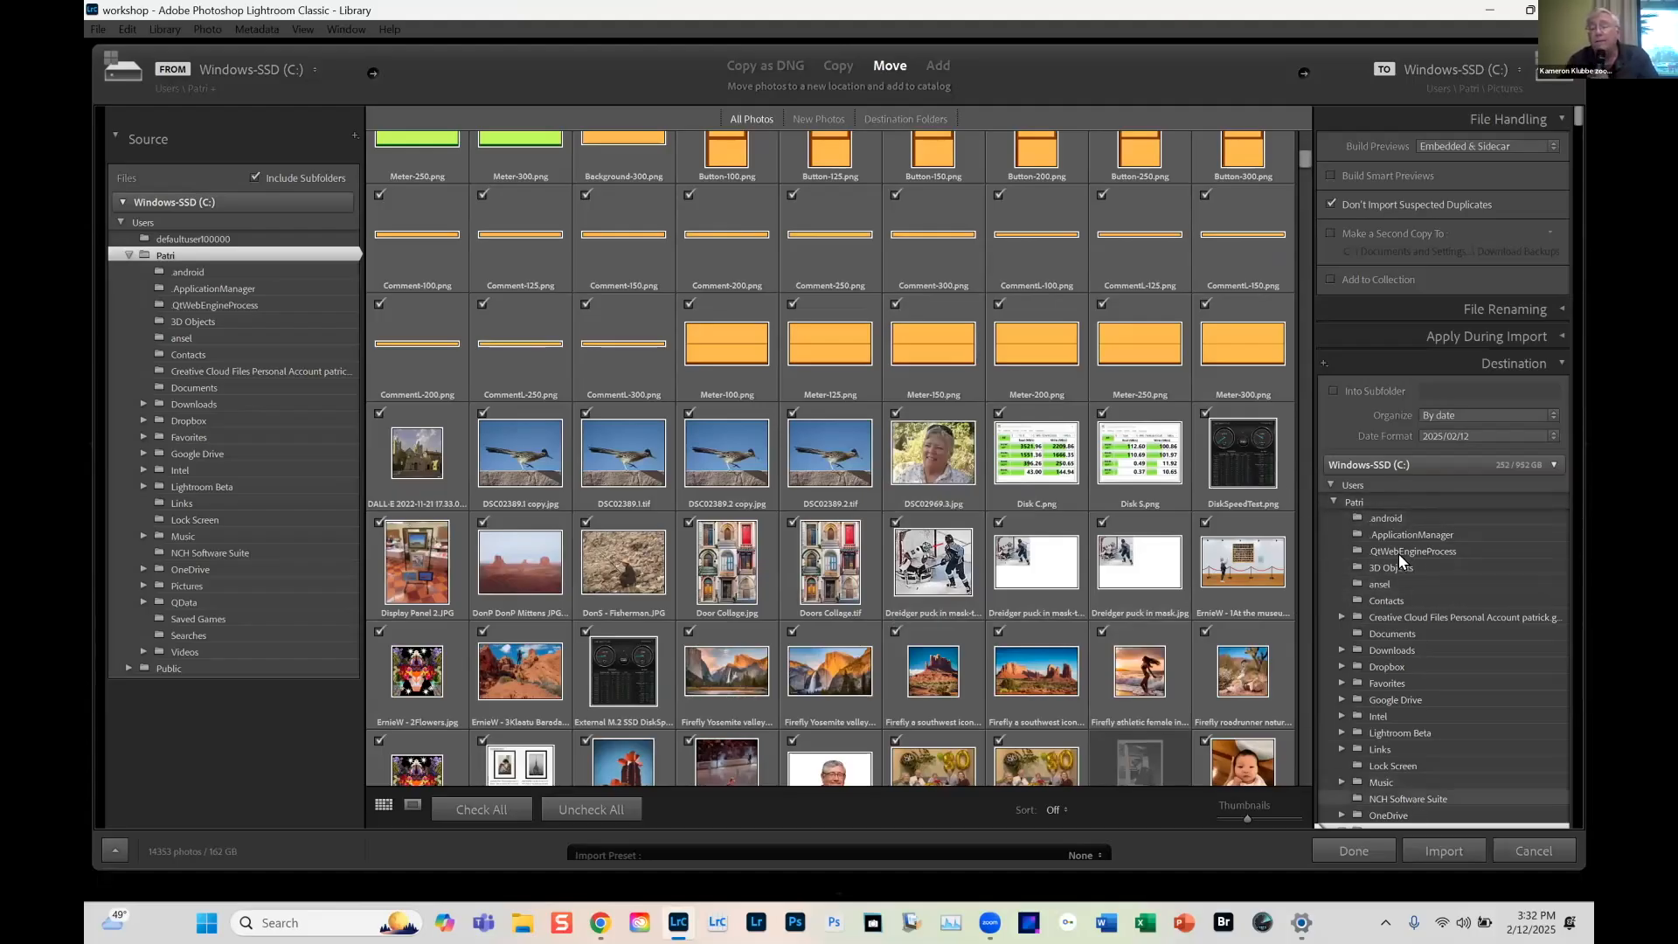
# Review the planned dated subfolders under the Pictures destination and set the date format to 20250212
pyautogui.scroll(-10, 1399, 553)
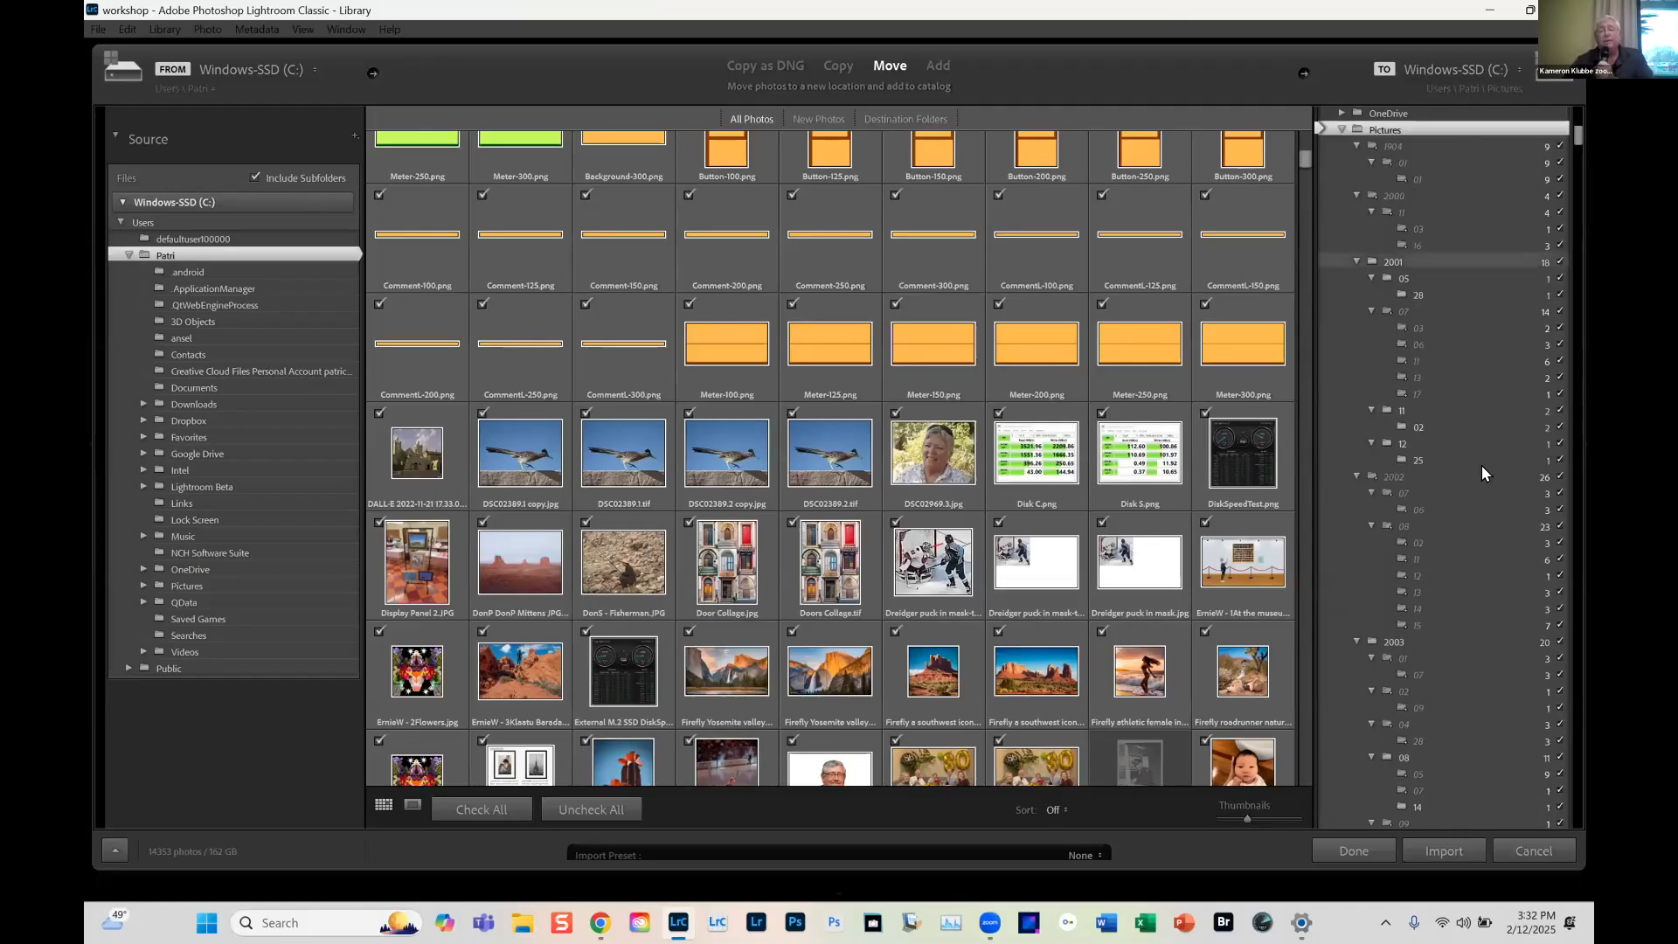
pyautogui.scroll(-10, 1481, 526)
pyautogui.scroll(-10, 1486, 527)
pyautogui.scroll(20, 1484, 510)
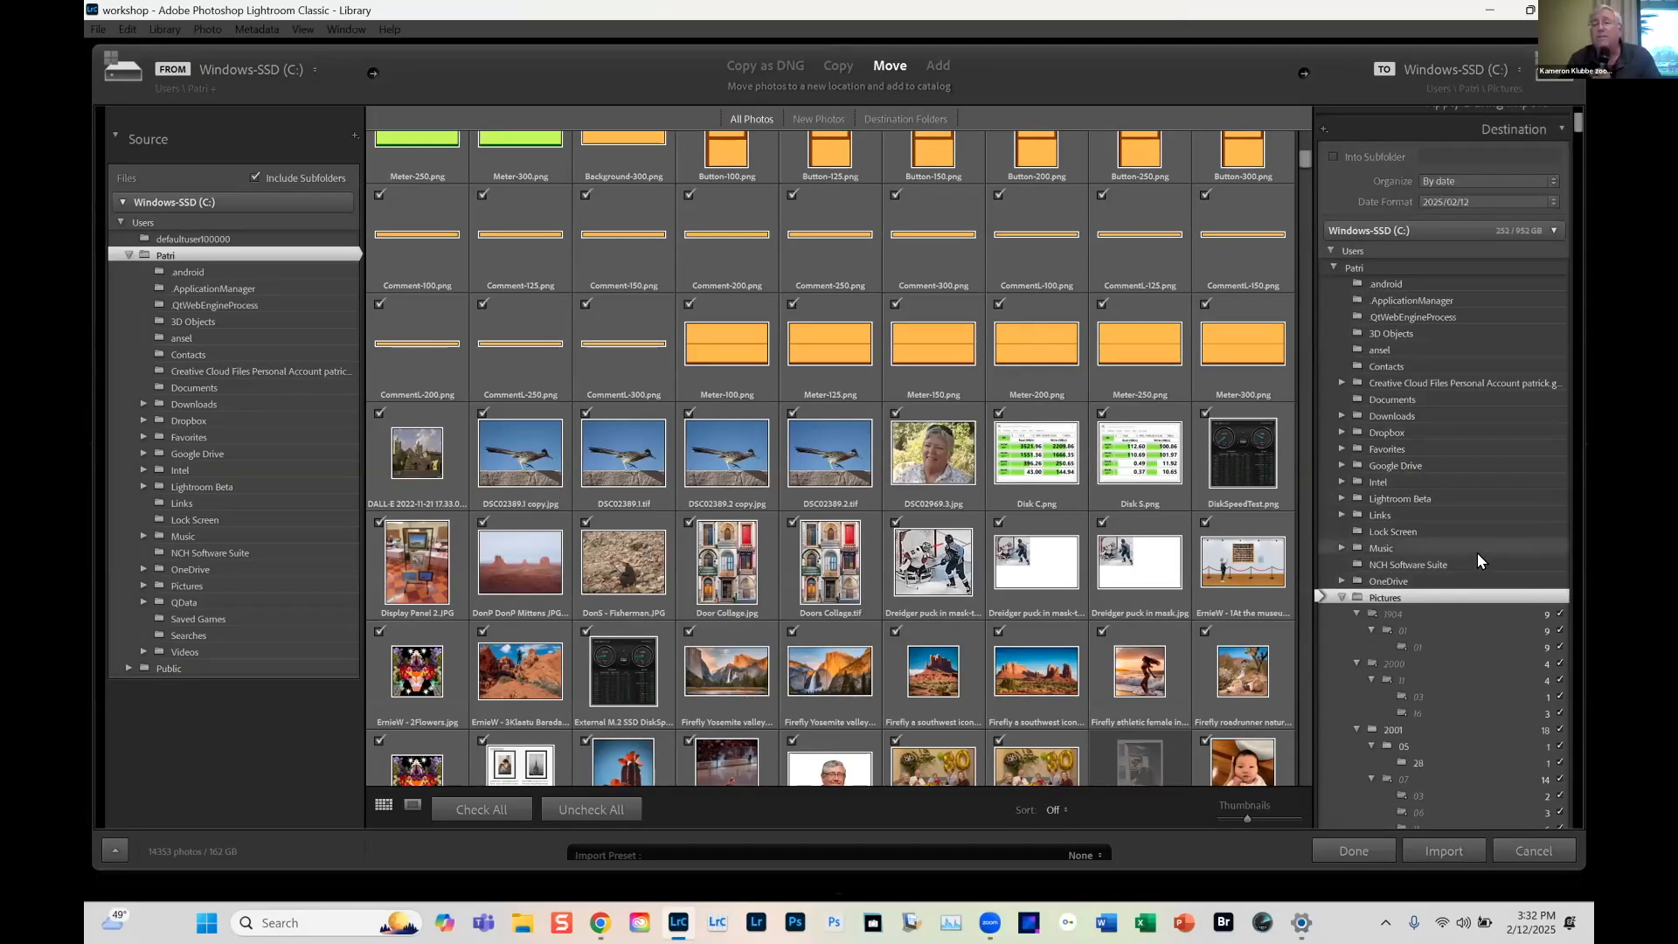
pyautogui.scroll(3, 1477, 552)
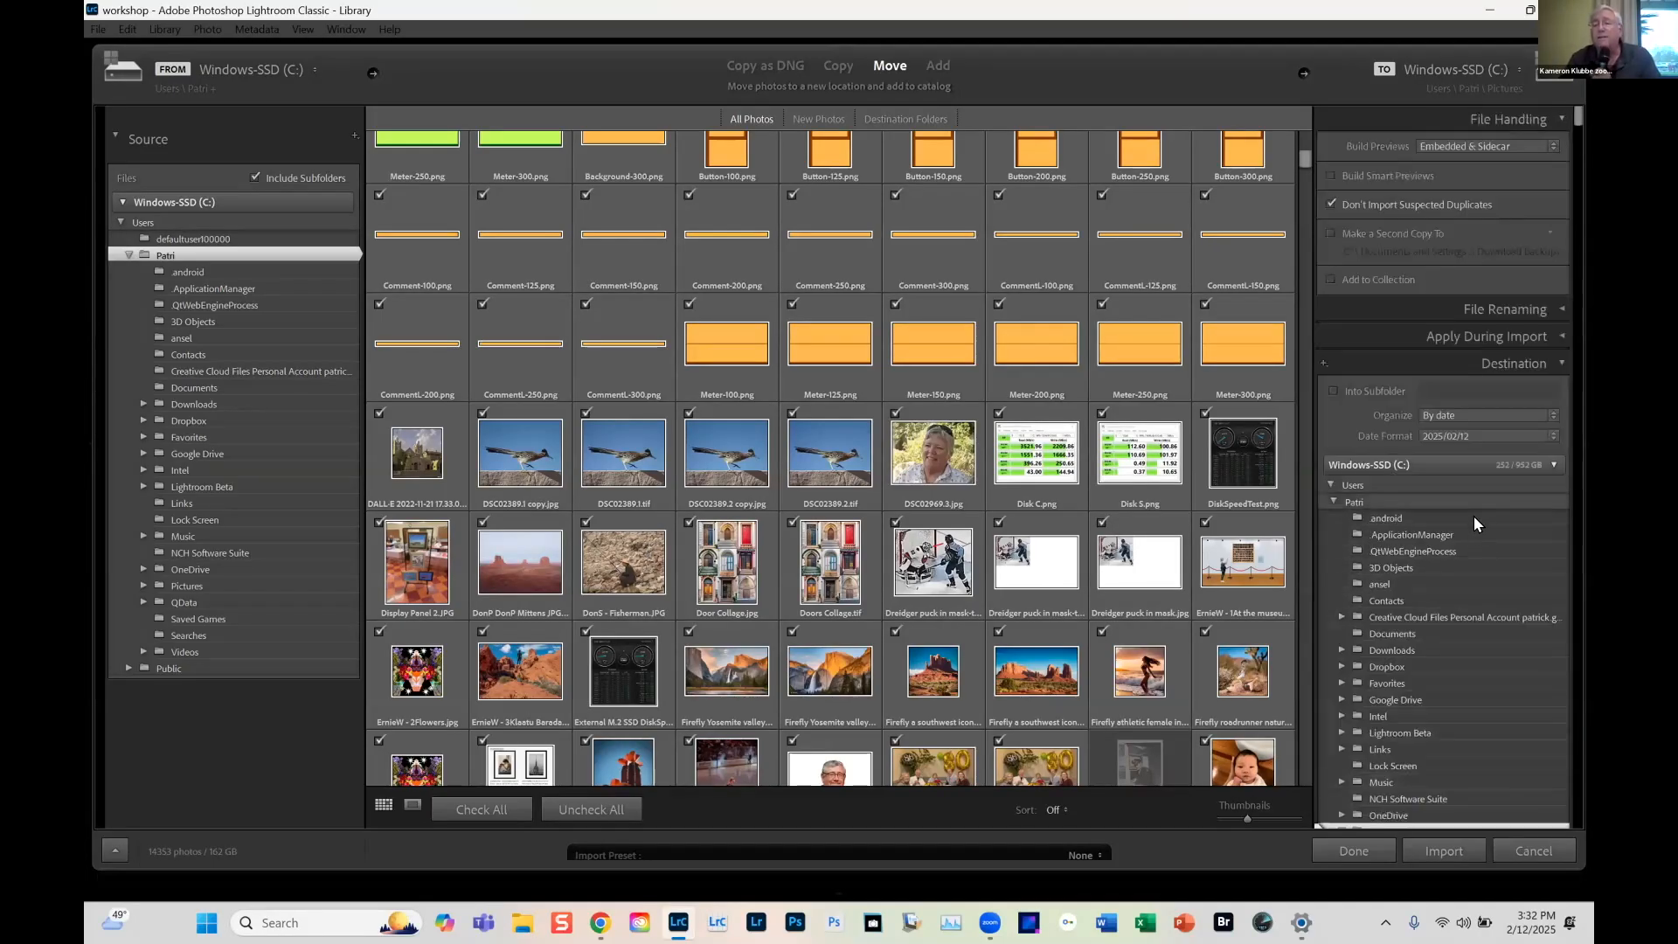
pyautogui.click(1547, 434)
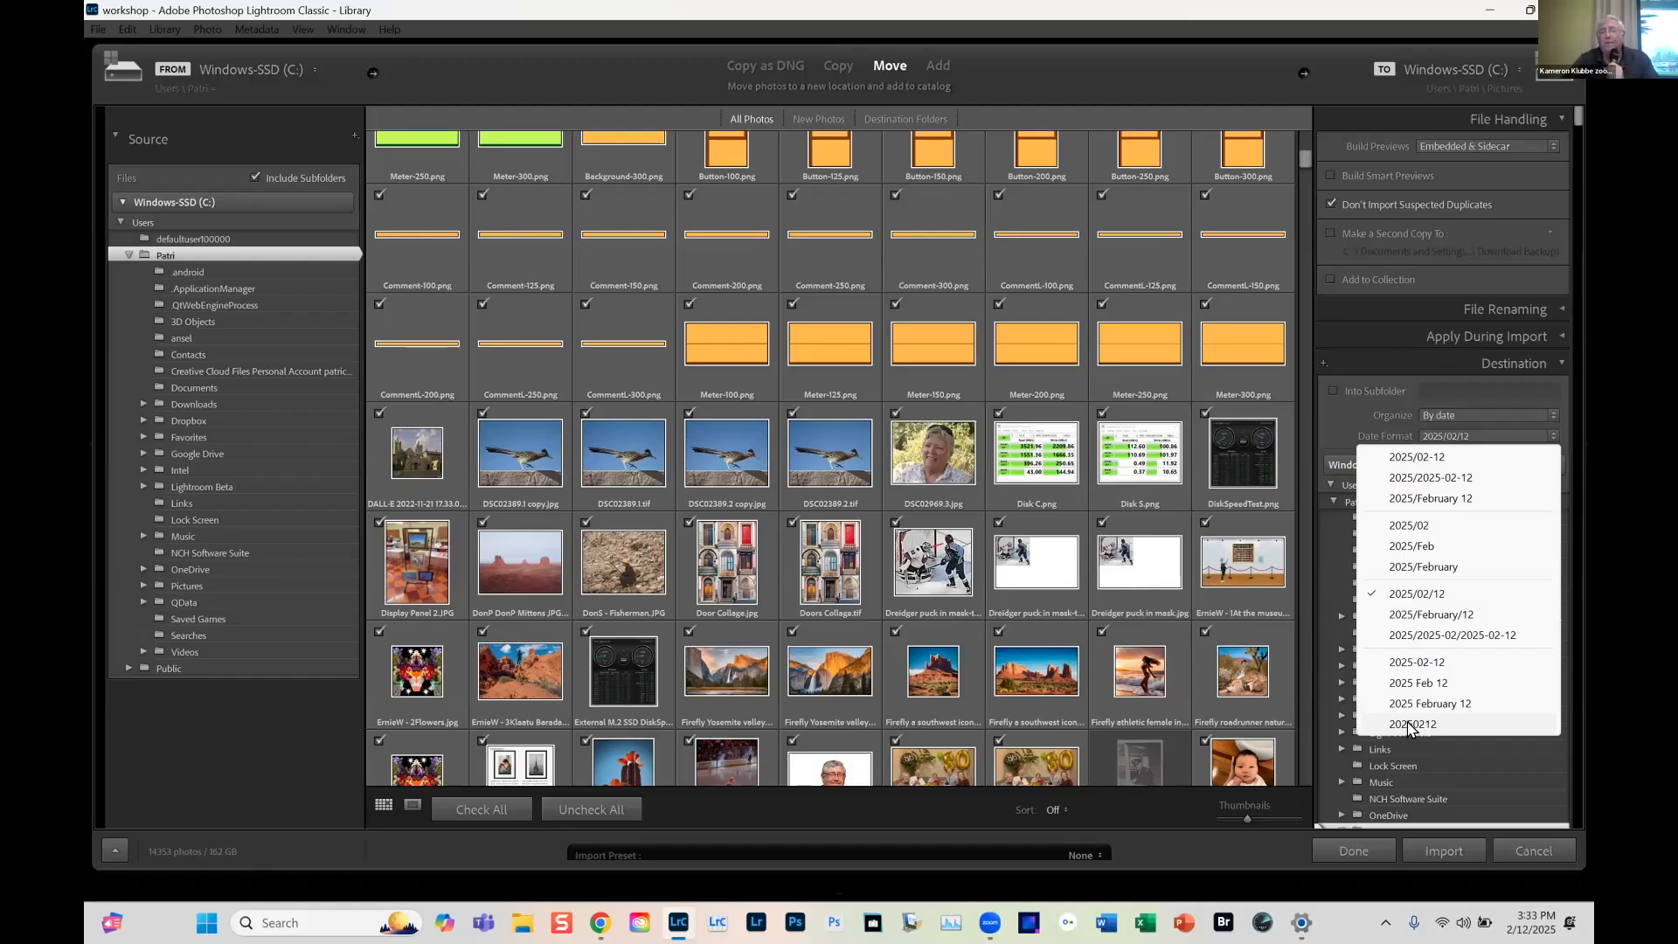
pyautogui.click(1409, 726)
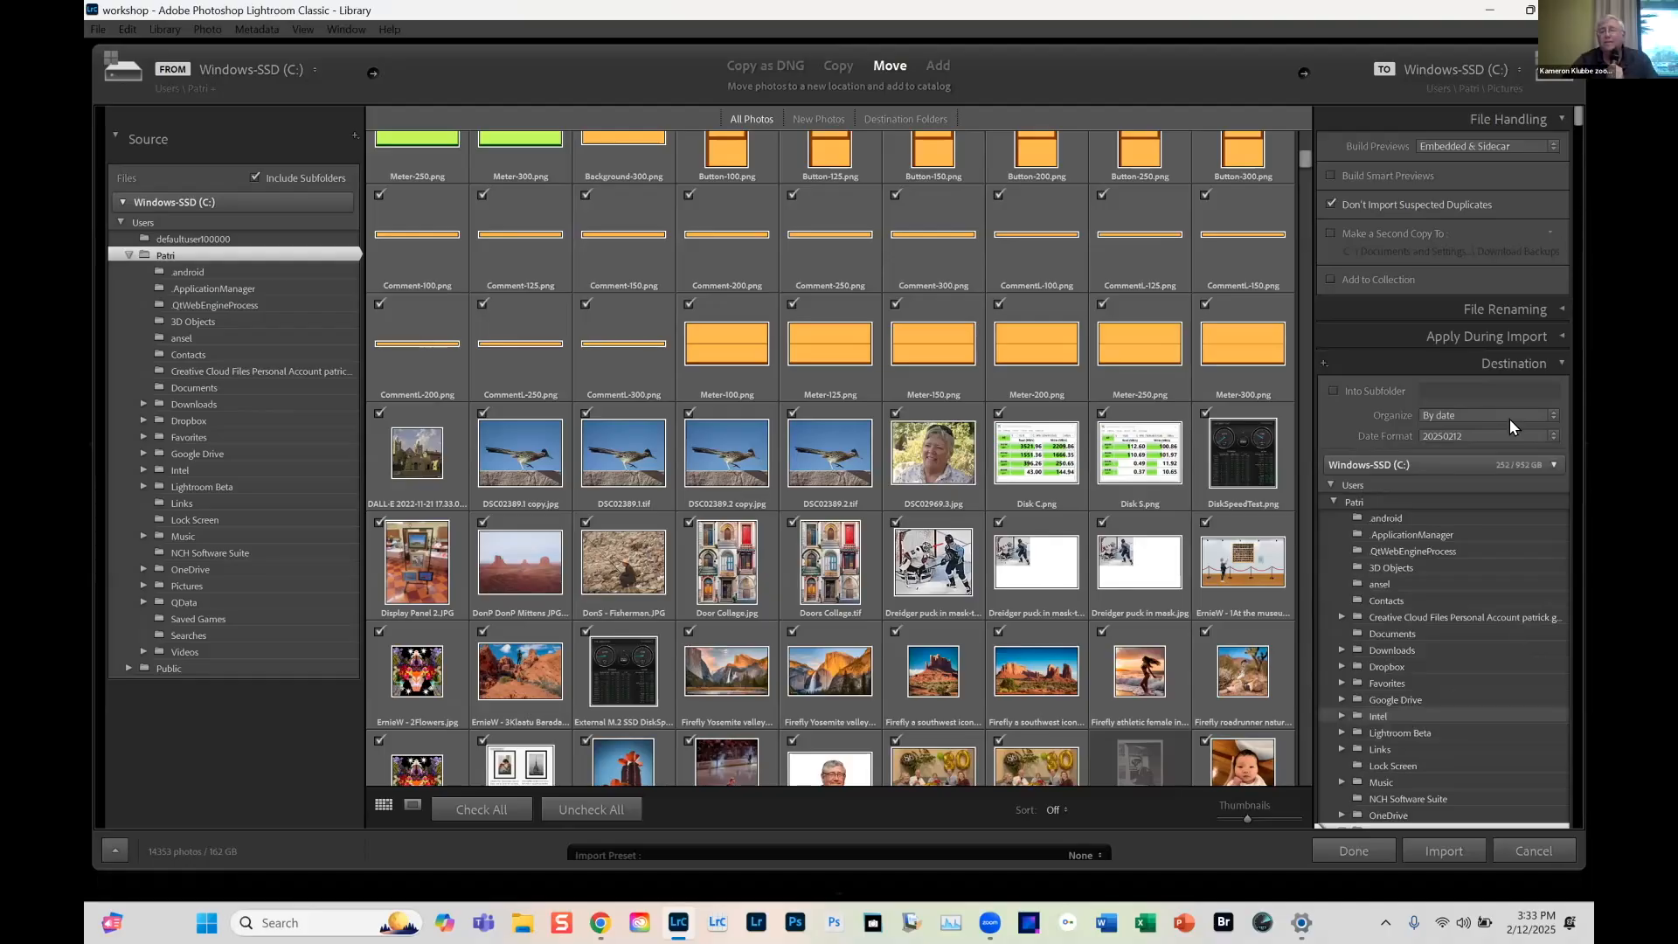
# Examine how the single-level date format arranges the new import folders under the Pictures destination
pyautogui.scroll(-10, 1458, 607)
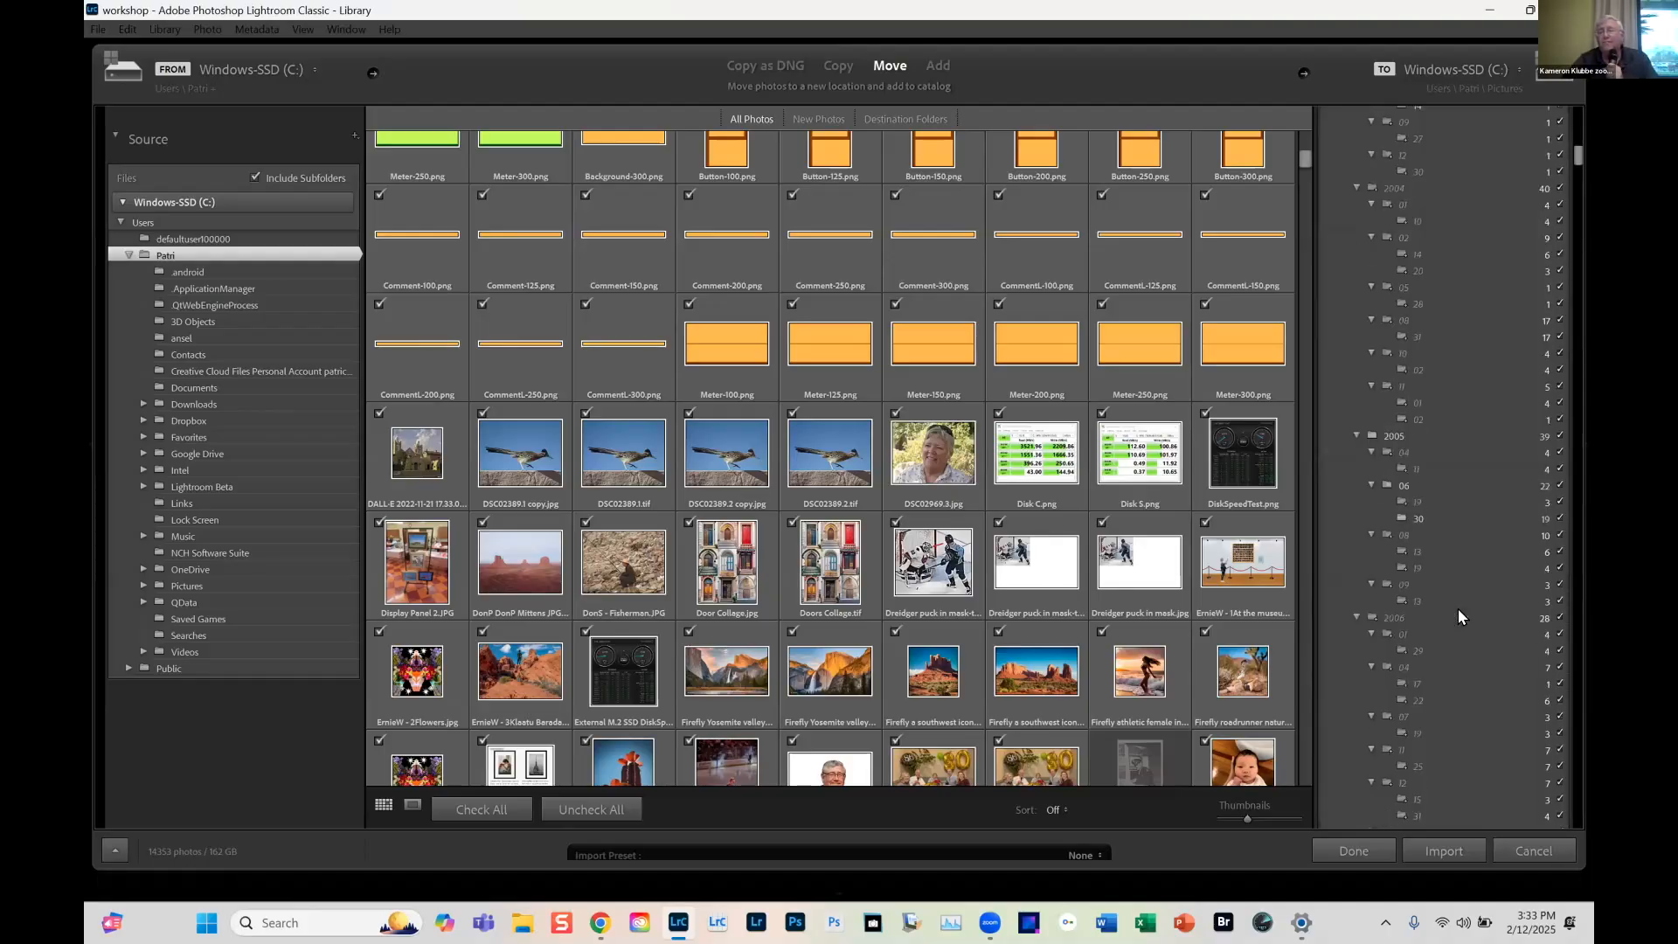
pyautogui.scroll(15, 1456, 600)
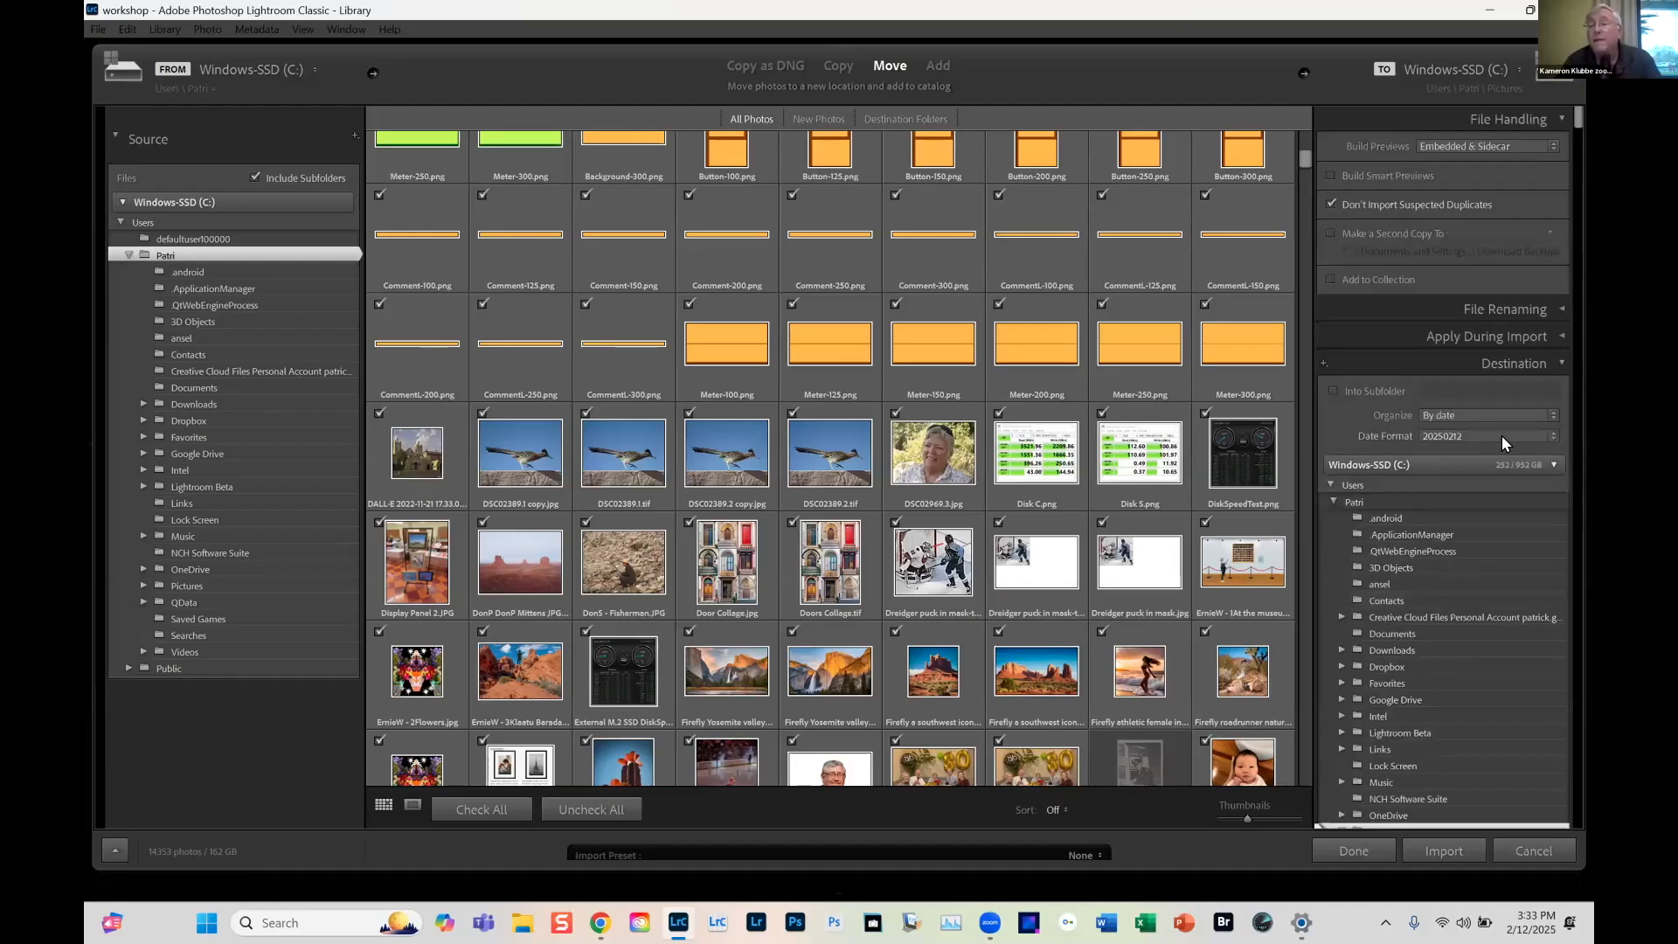
pyautogui.scroll(-15, 1429, 610)
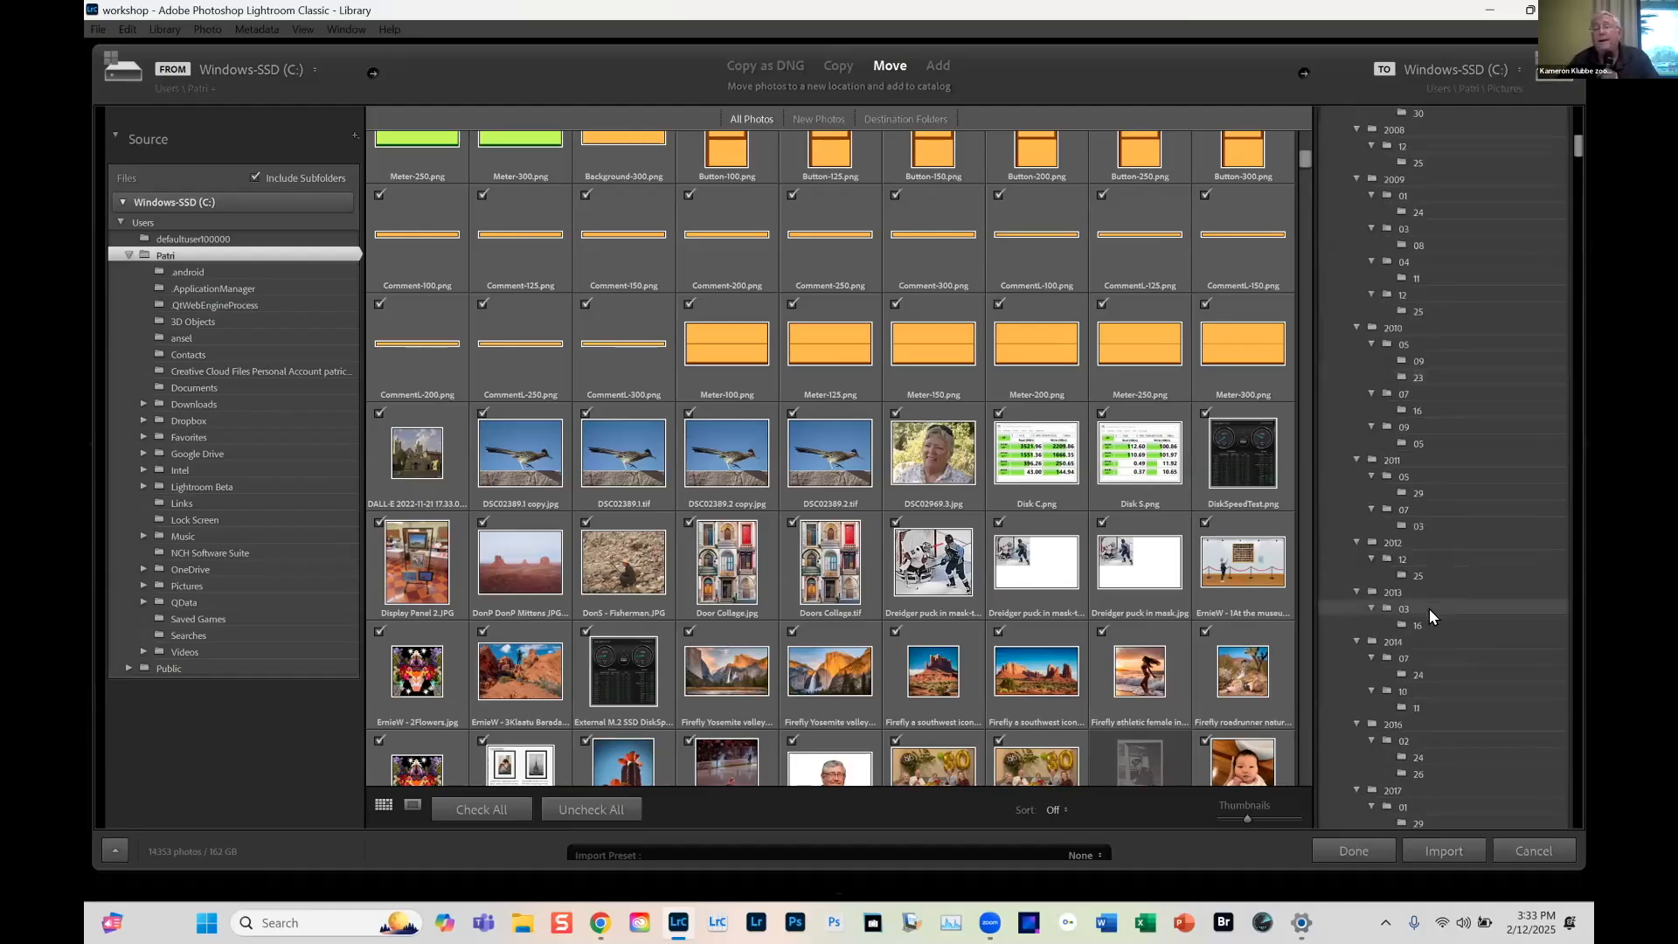
pyautogui.scroll(-10, 1429, 609)
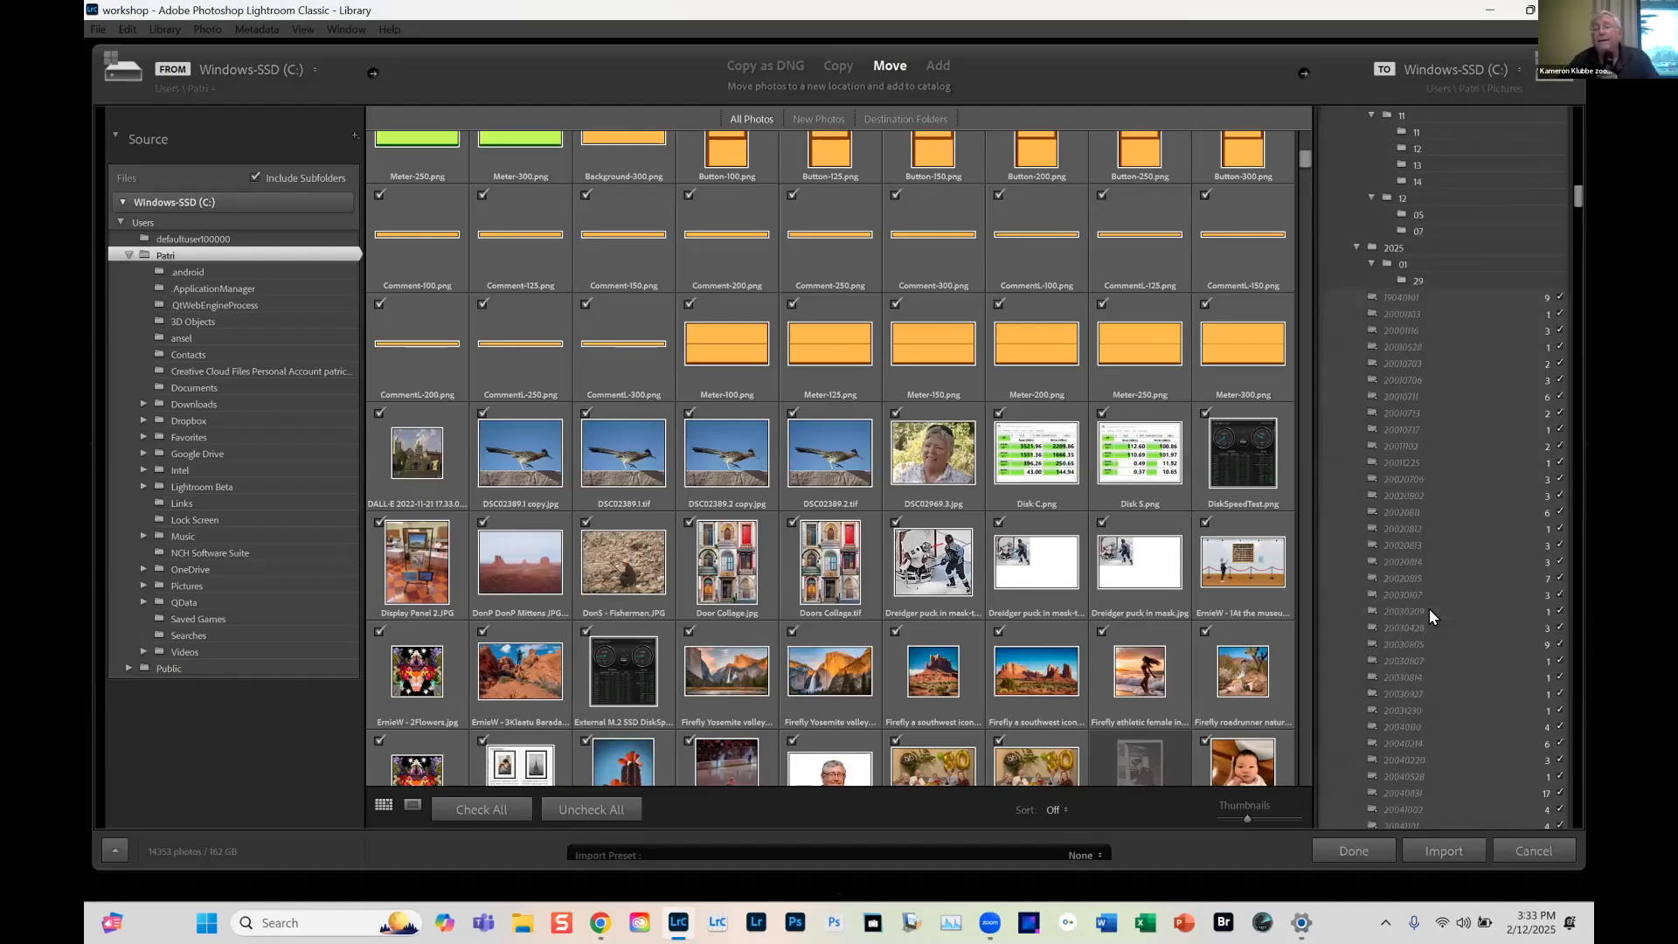
pyautogui.scroll(-5, 1460, 708)
pyautogui.scroll(10, 1486, 646)
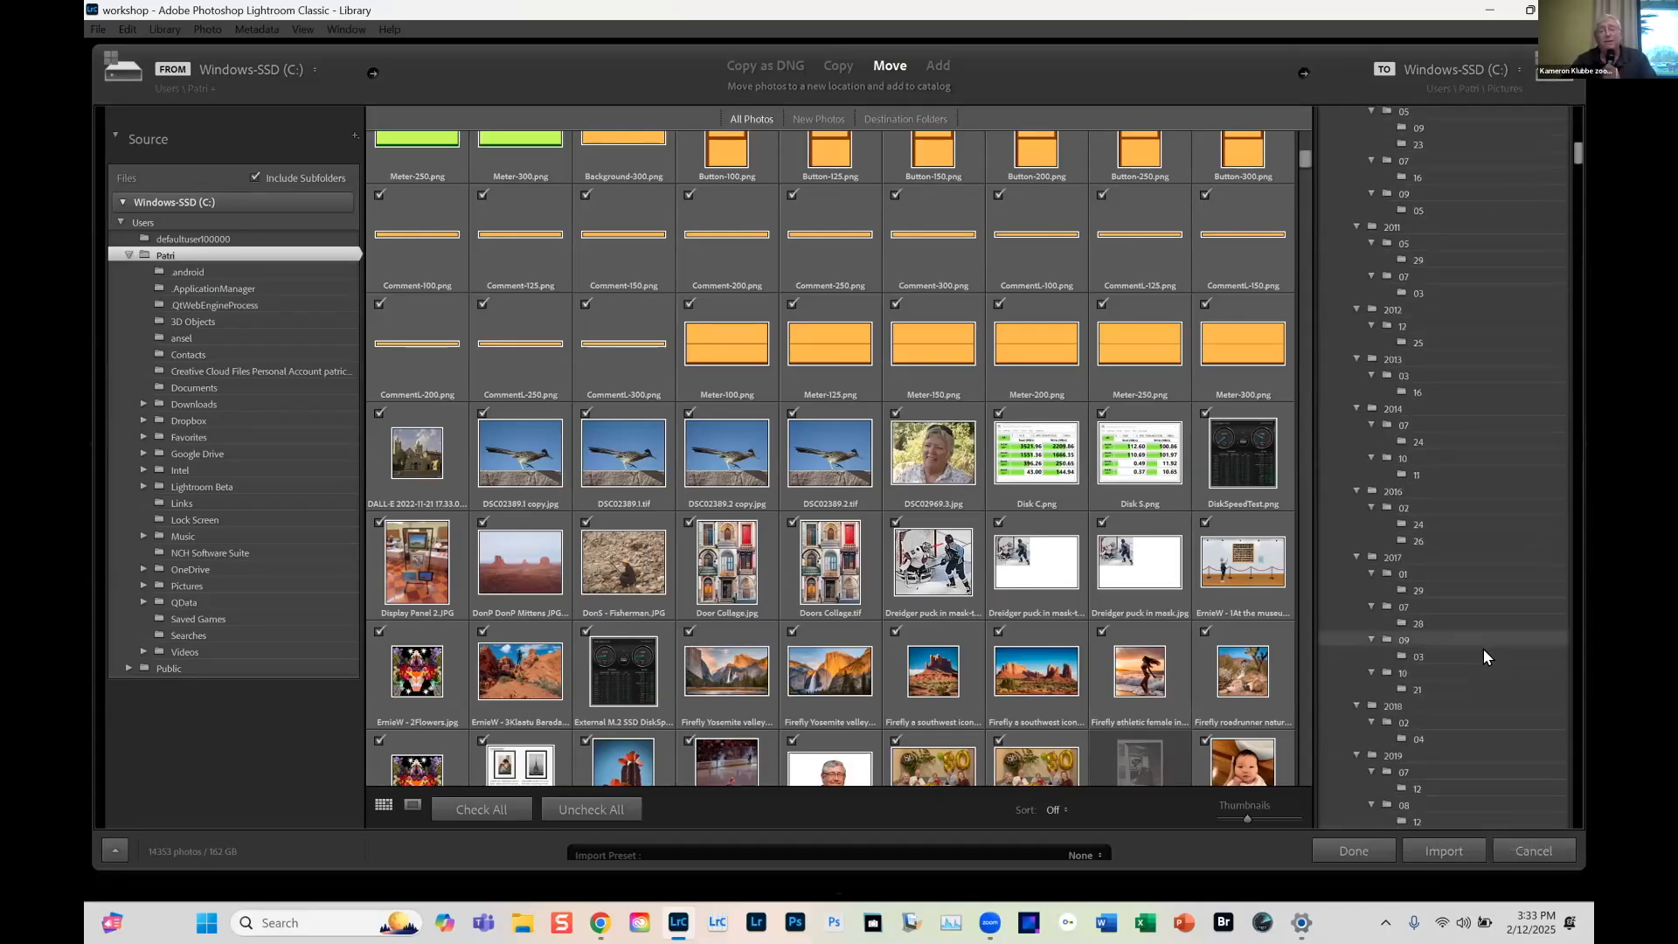
# Review the complete list of single-level dated folders planned under the Pictures destination, from the oldest dates to the recent ones
pyautogui.scroll(-15, 1482, 652)
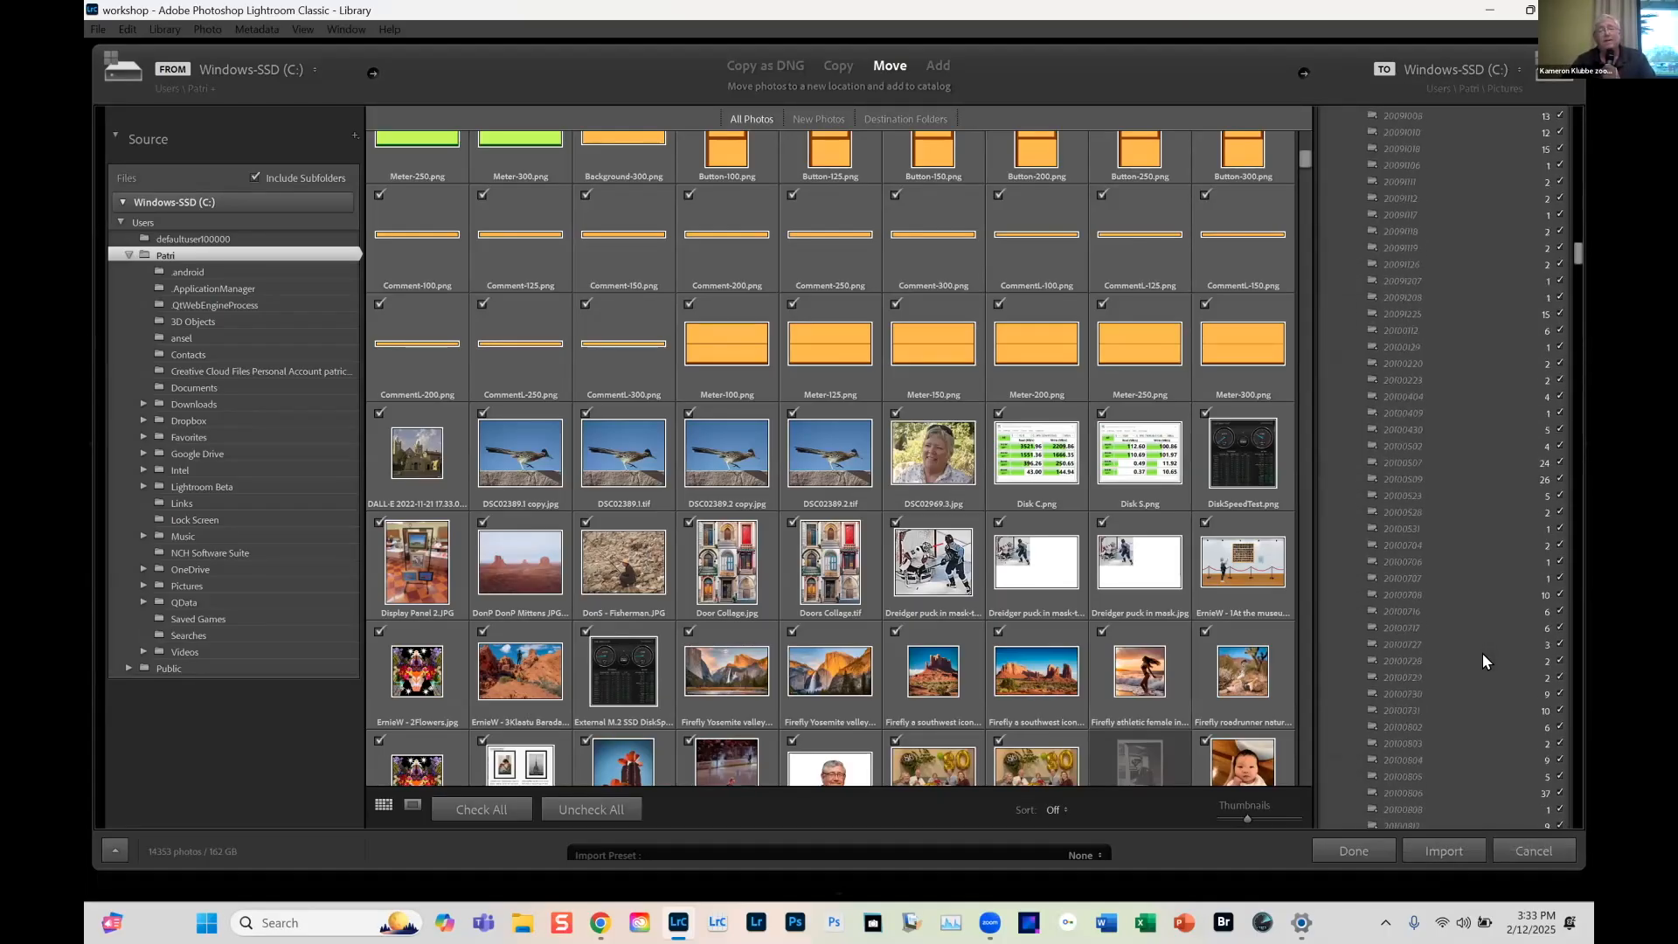
pyautogui.scroll(-15, 1482, 661)
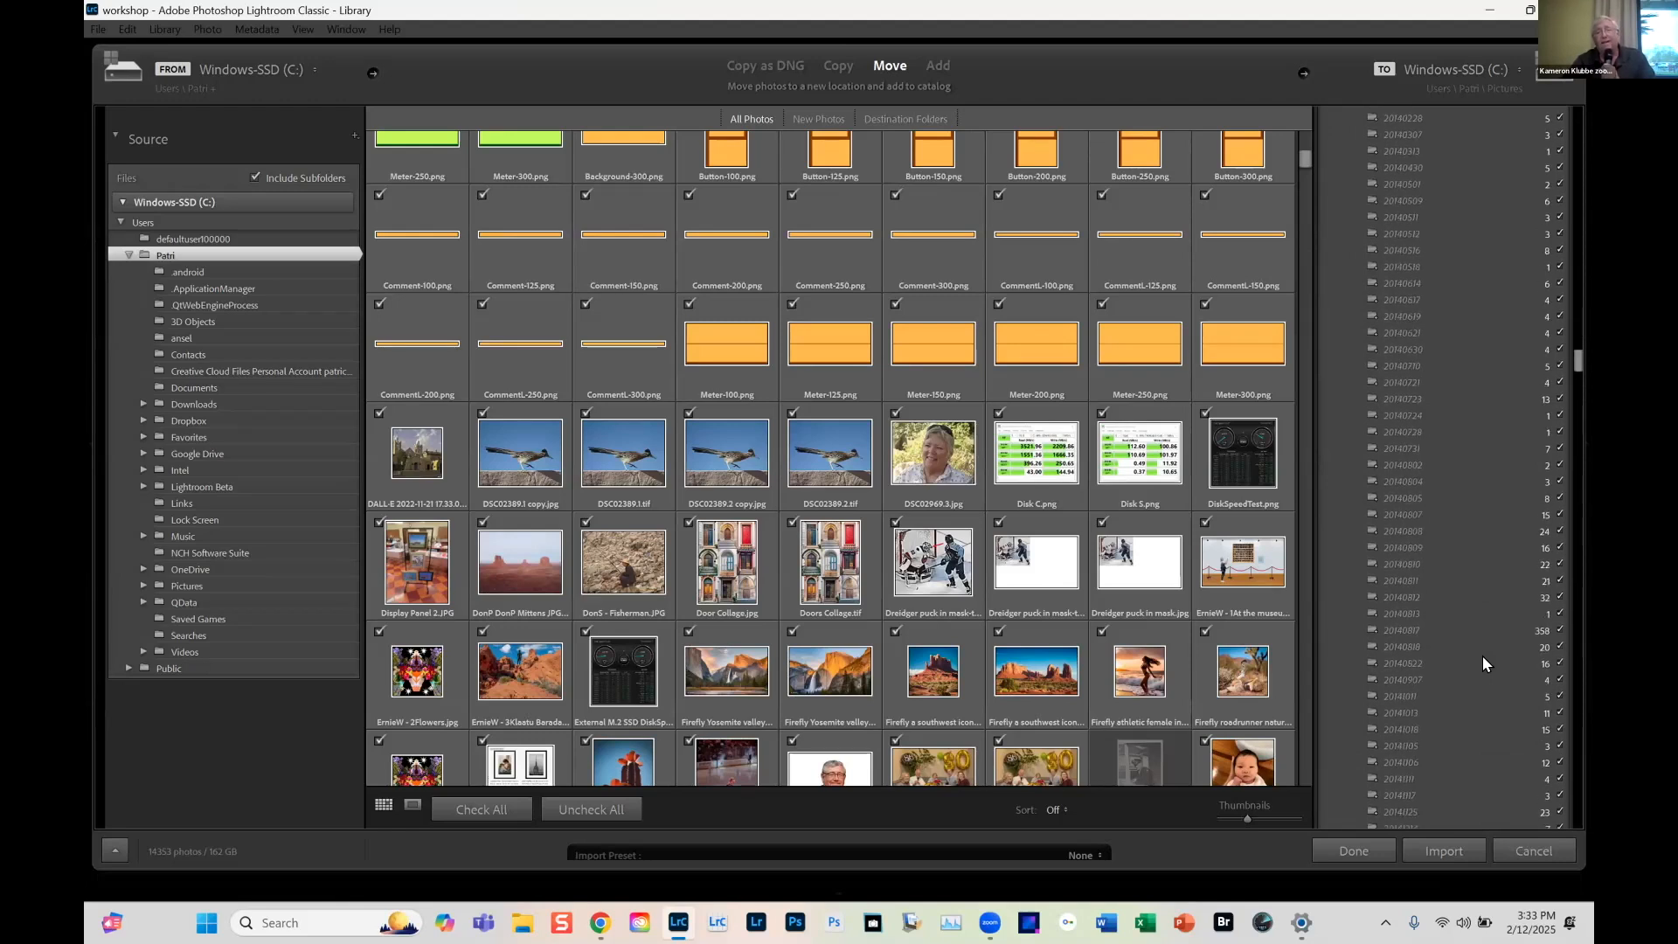
pyautogui.scroll(-15, 1483, 658)
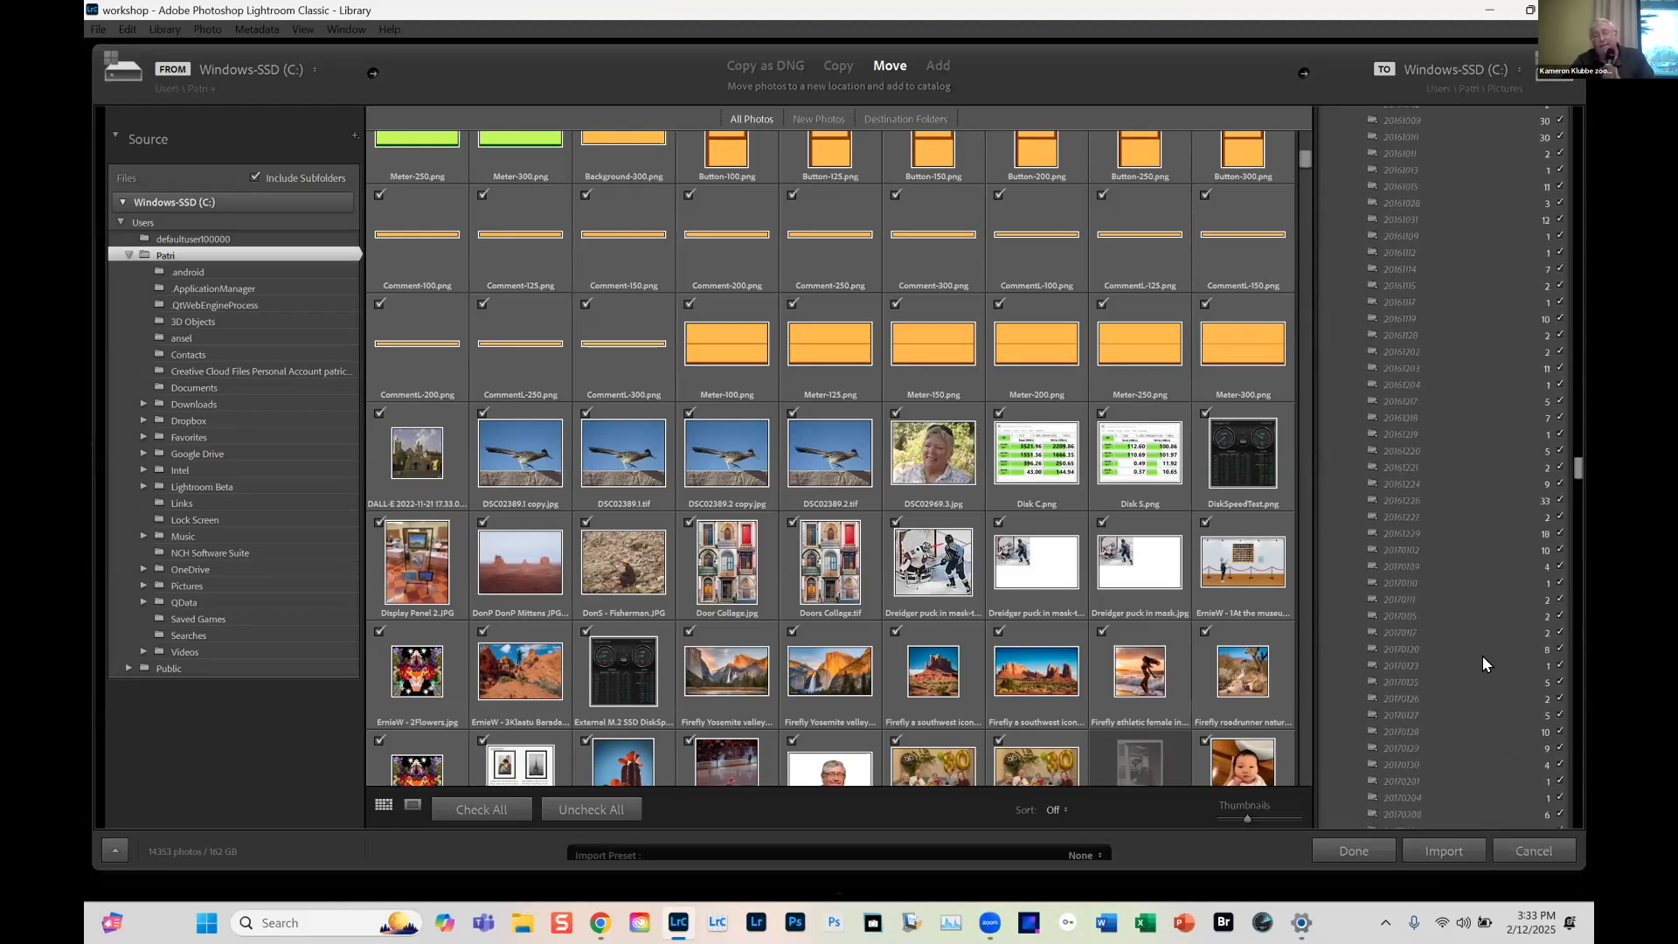
pyautogui.scroll(-15, 1482, 663)
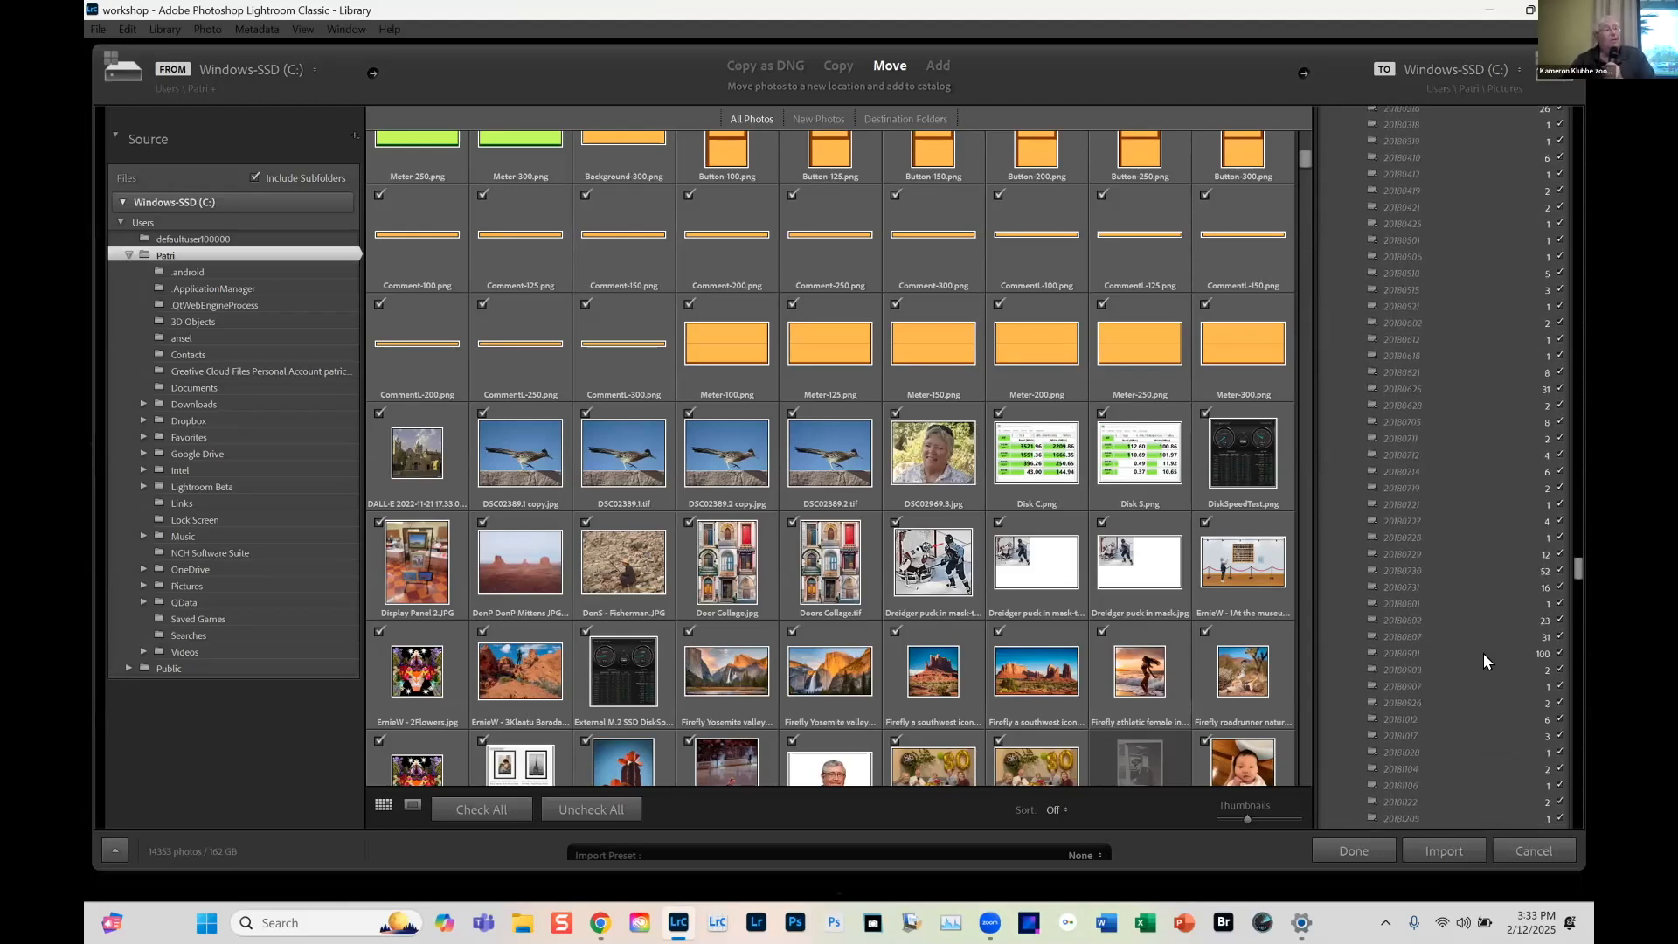
pyautogui.scroll(-15, 1482, 661)
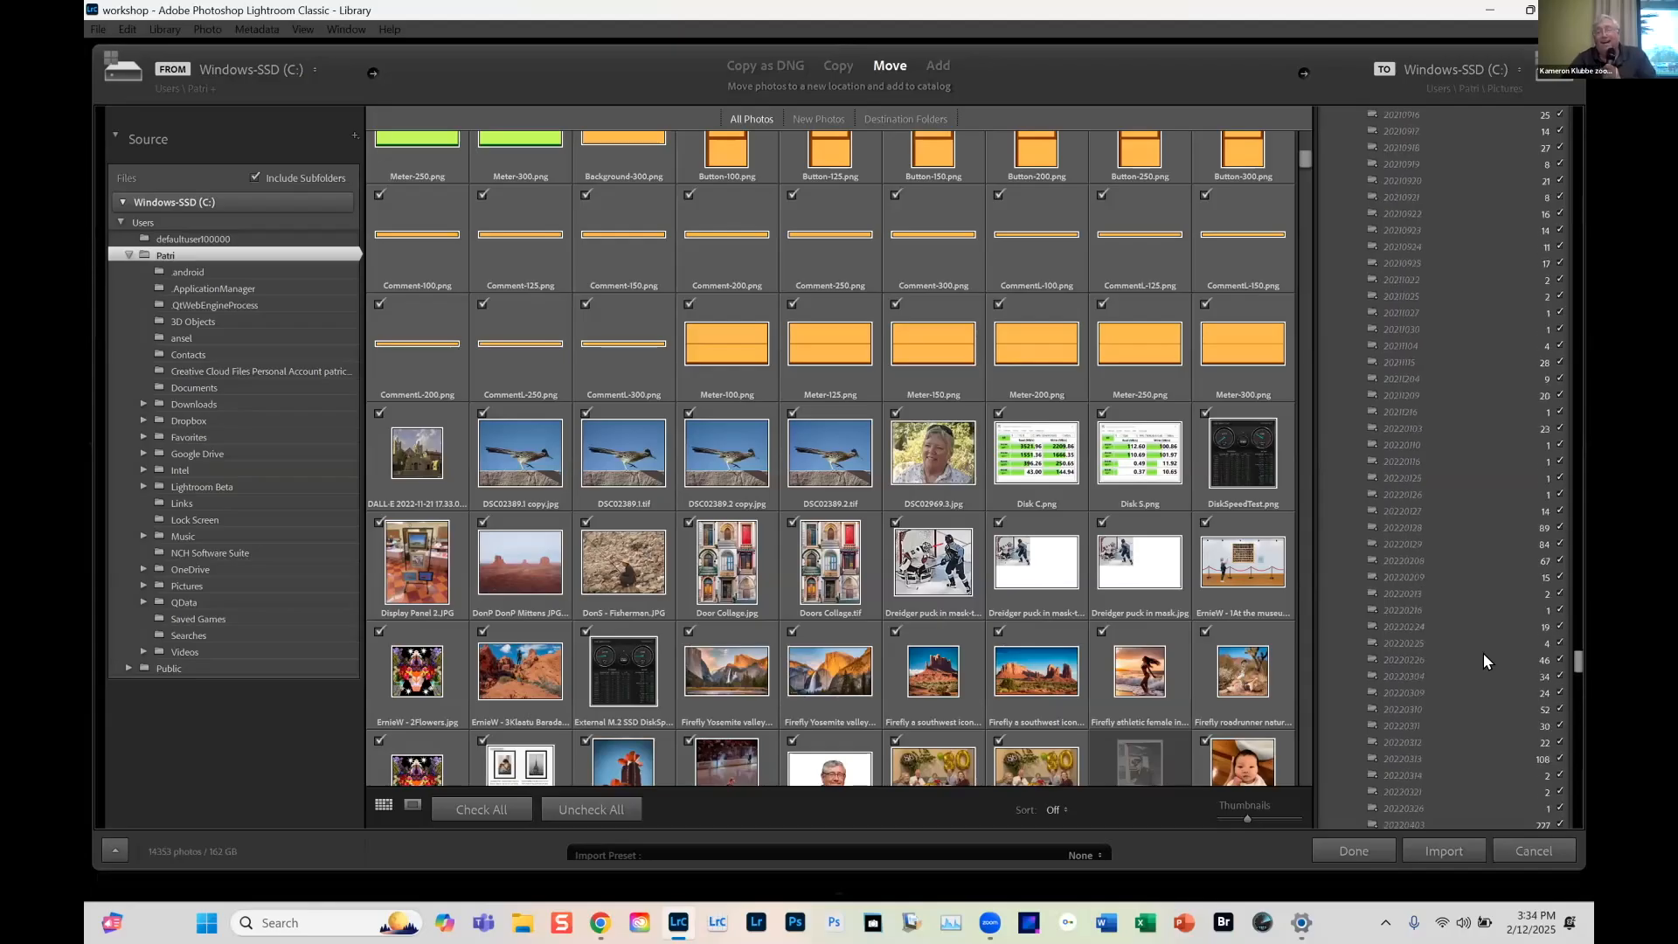
pyautogui.scroll(20, 1483, 656)
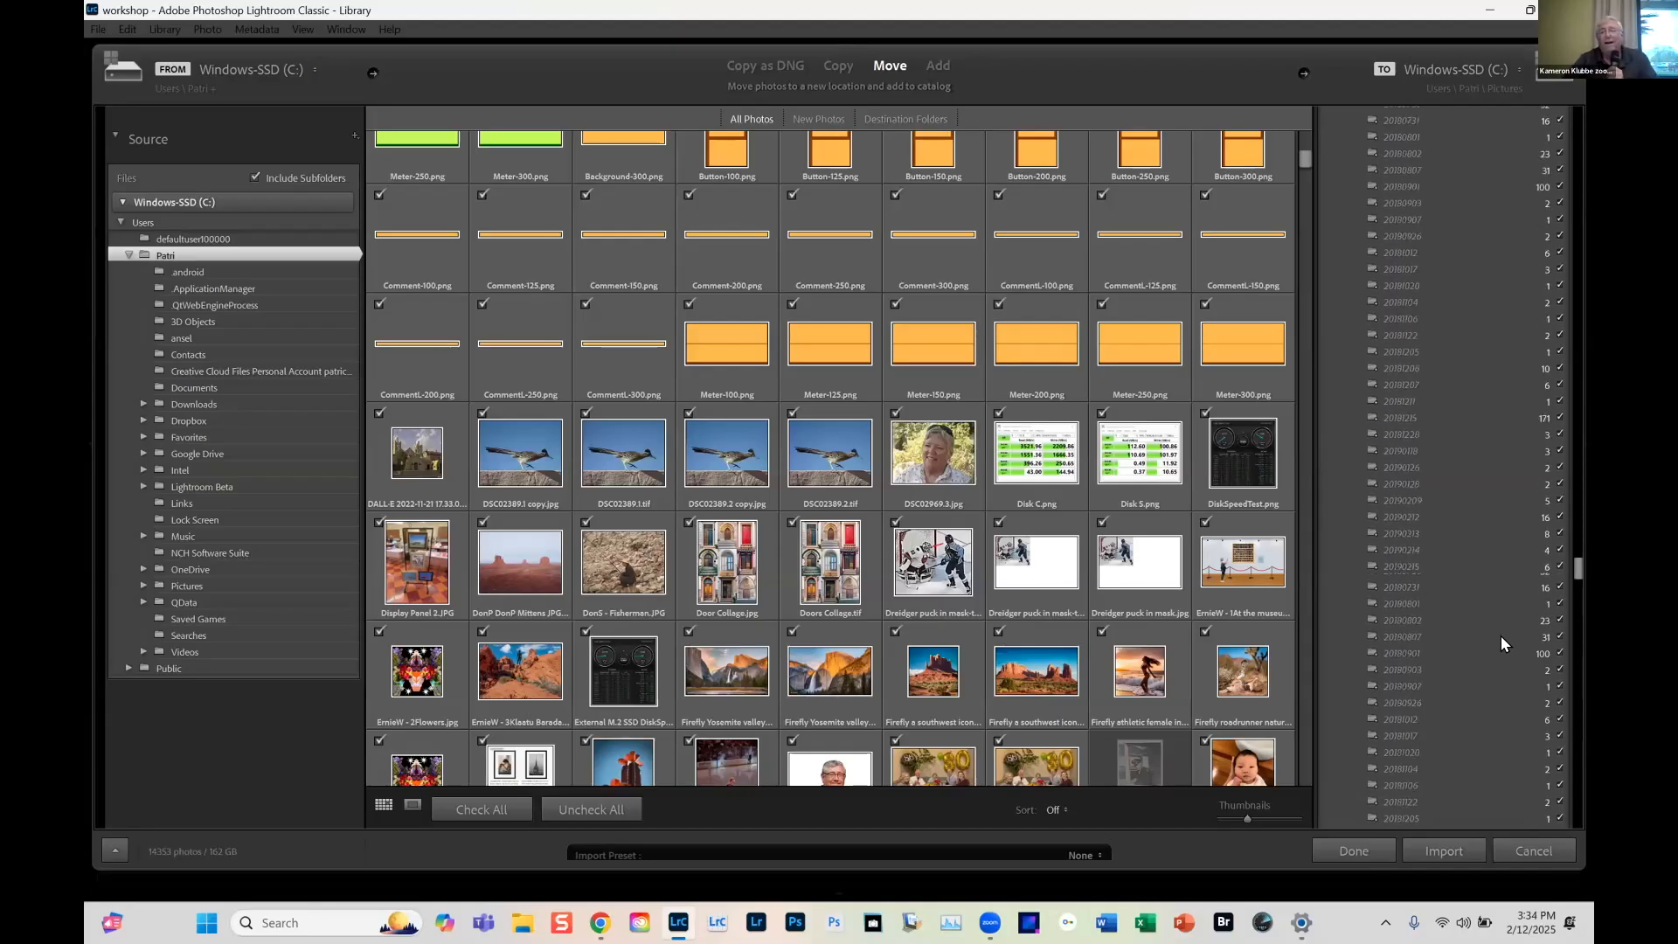
pyautogui.scroll(20, 1502, 637)
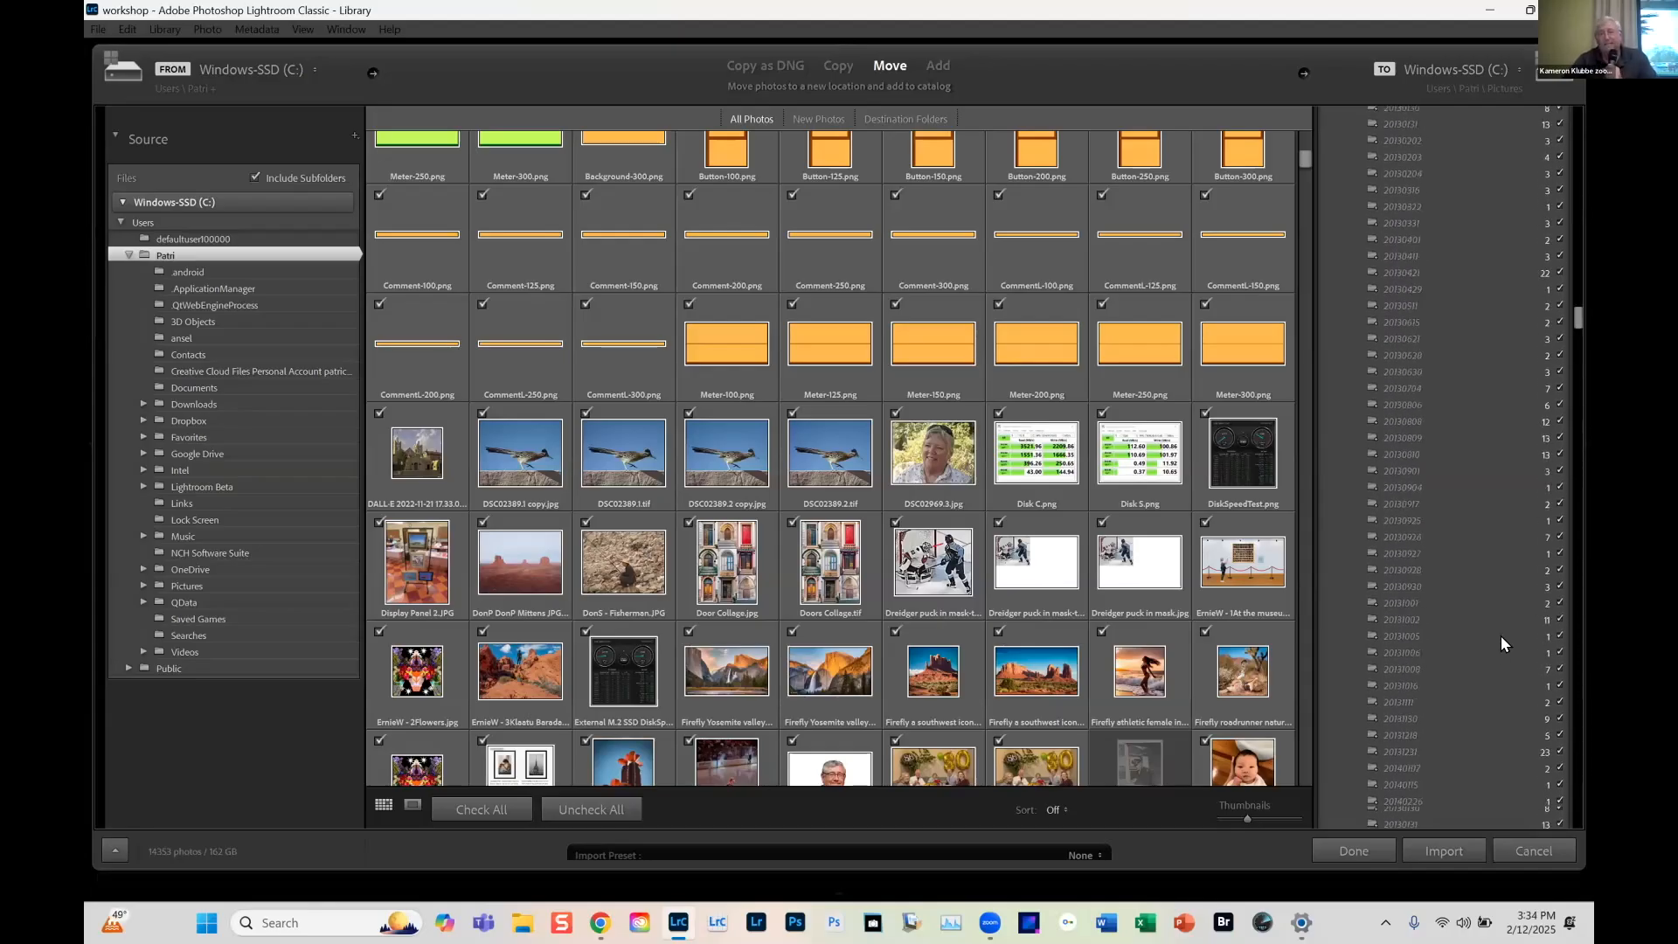
pyautogui.scroll(20, 1502, 636)
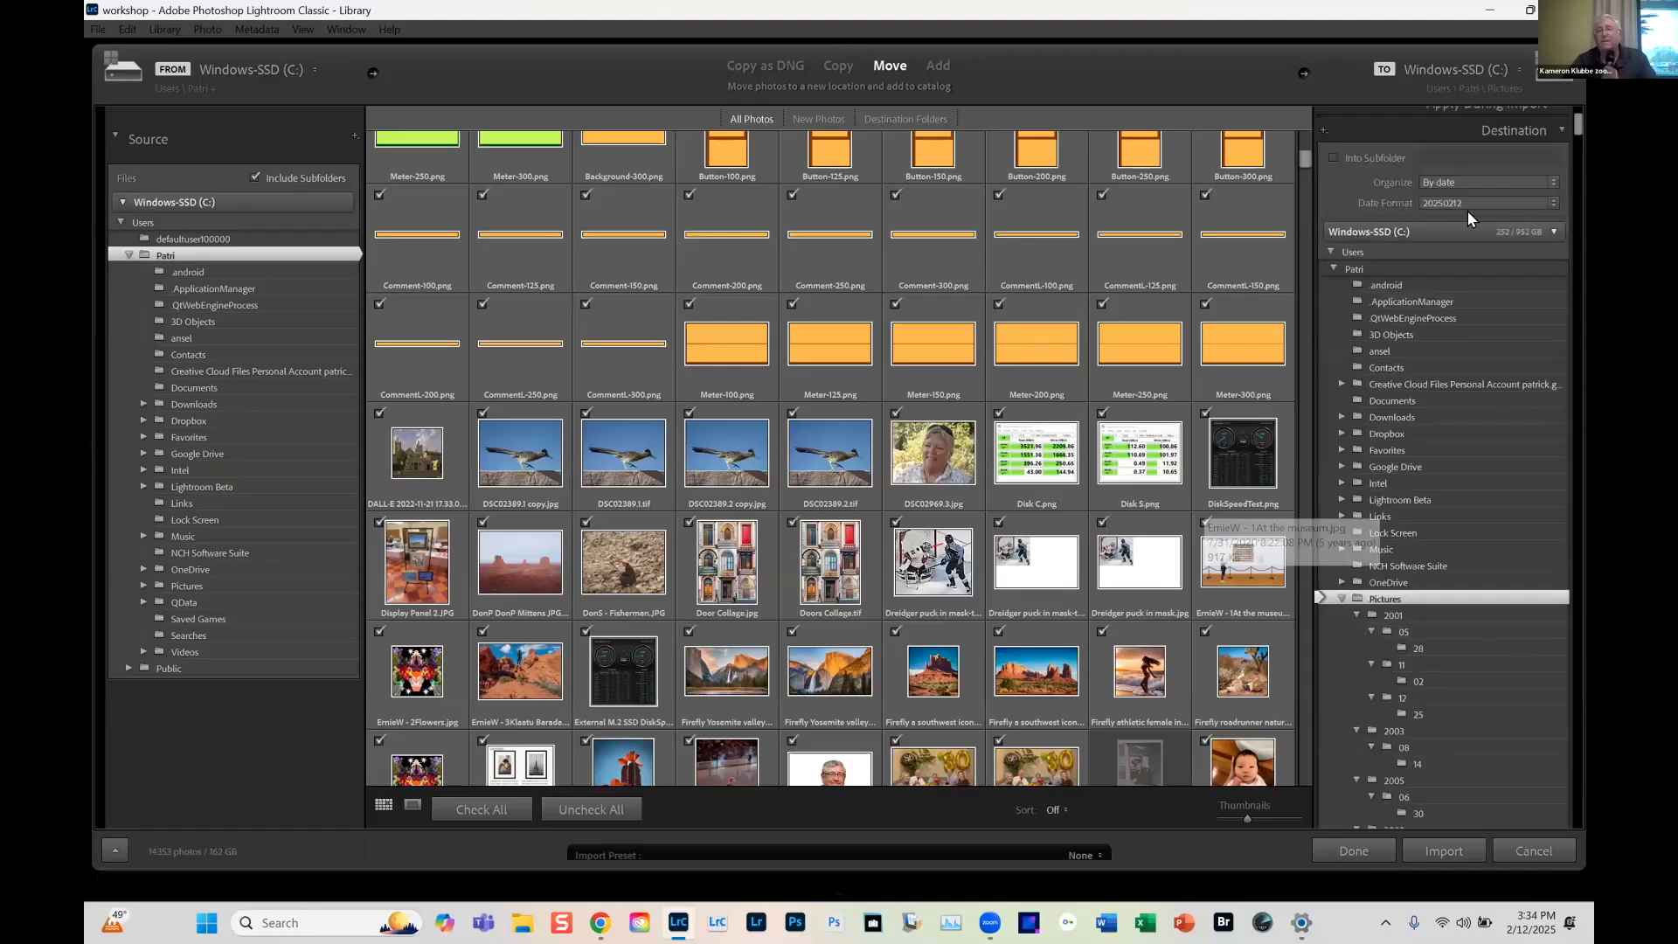
# Set the destination date format to 2025/02/12 and start the import that moves the photos
pyautogui.click(1525, 202)
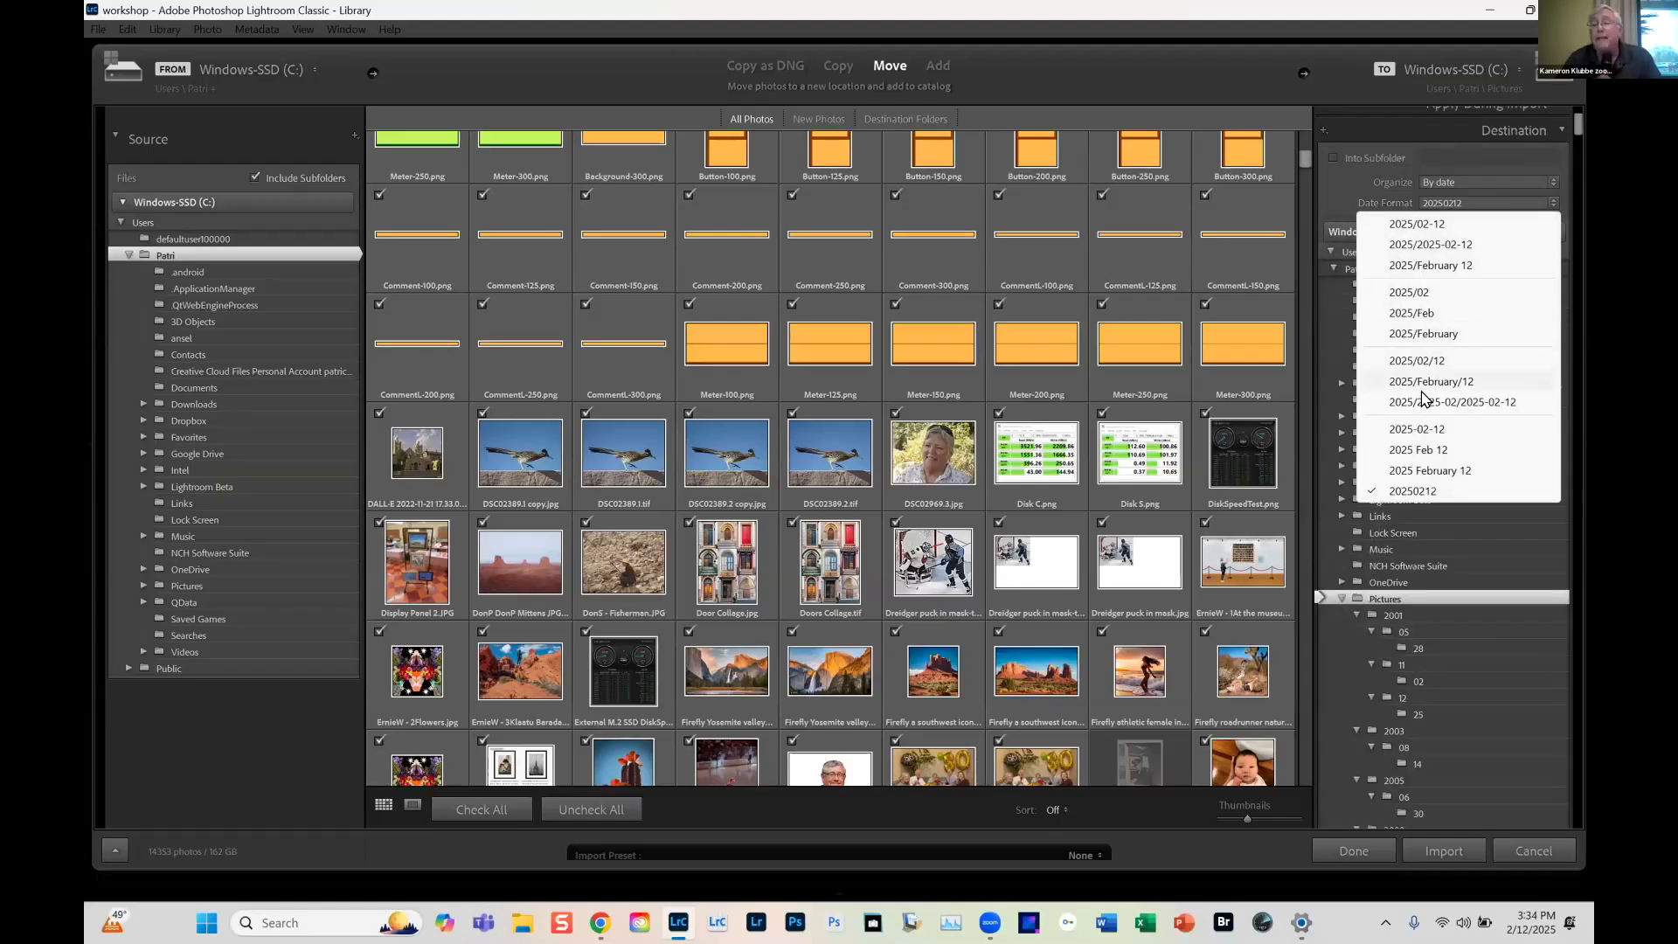
pyautogui.click(1434, 361)
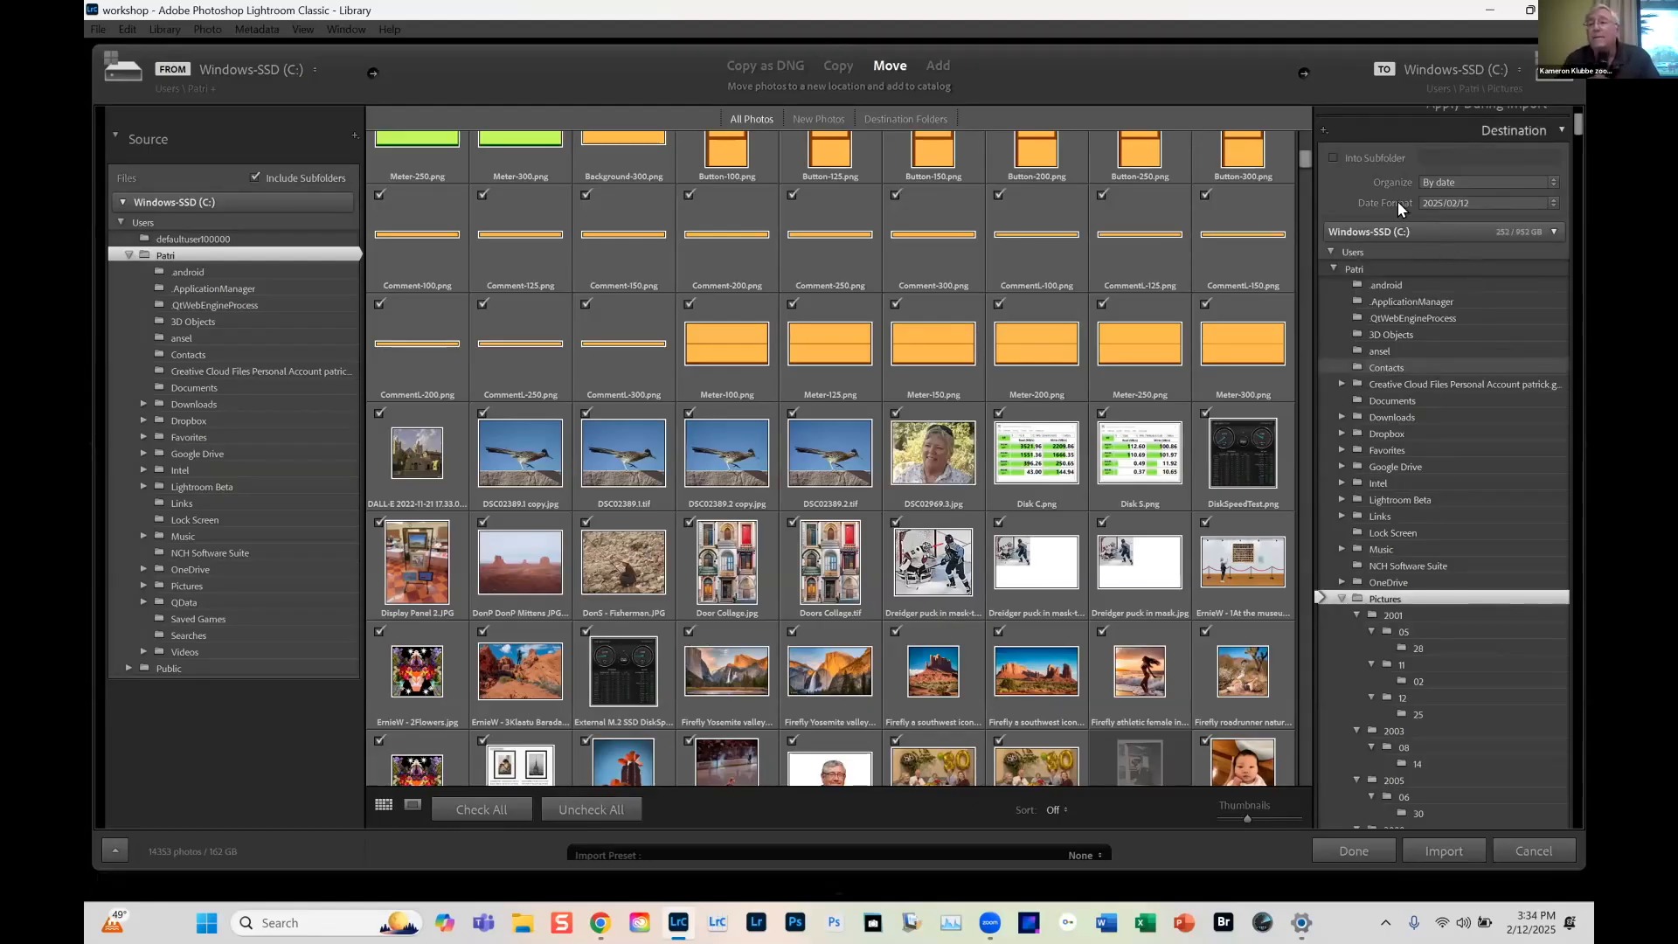
pyautogui.click(1444, 850)
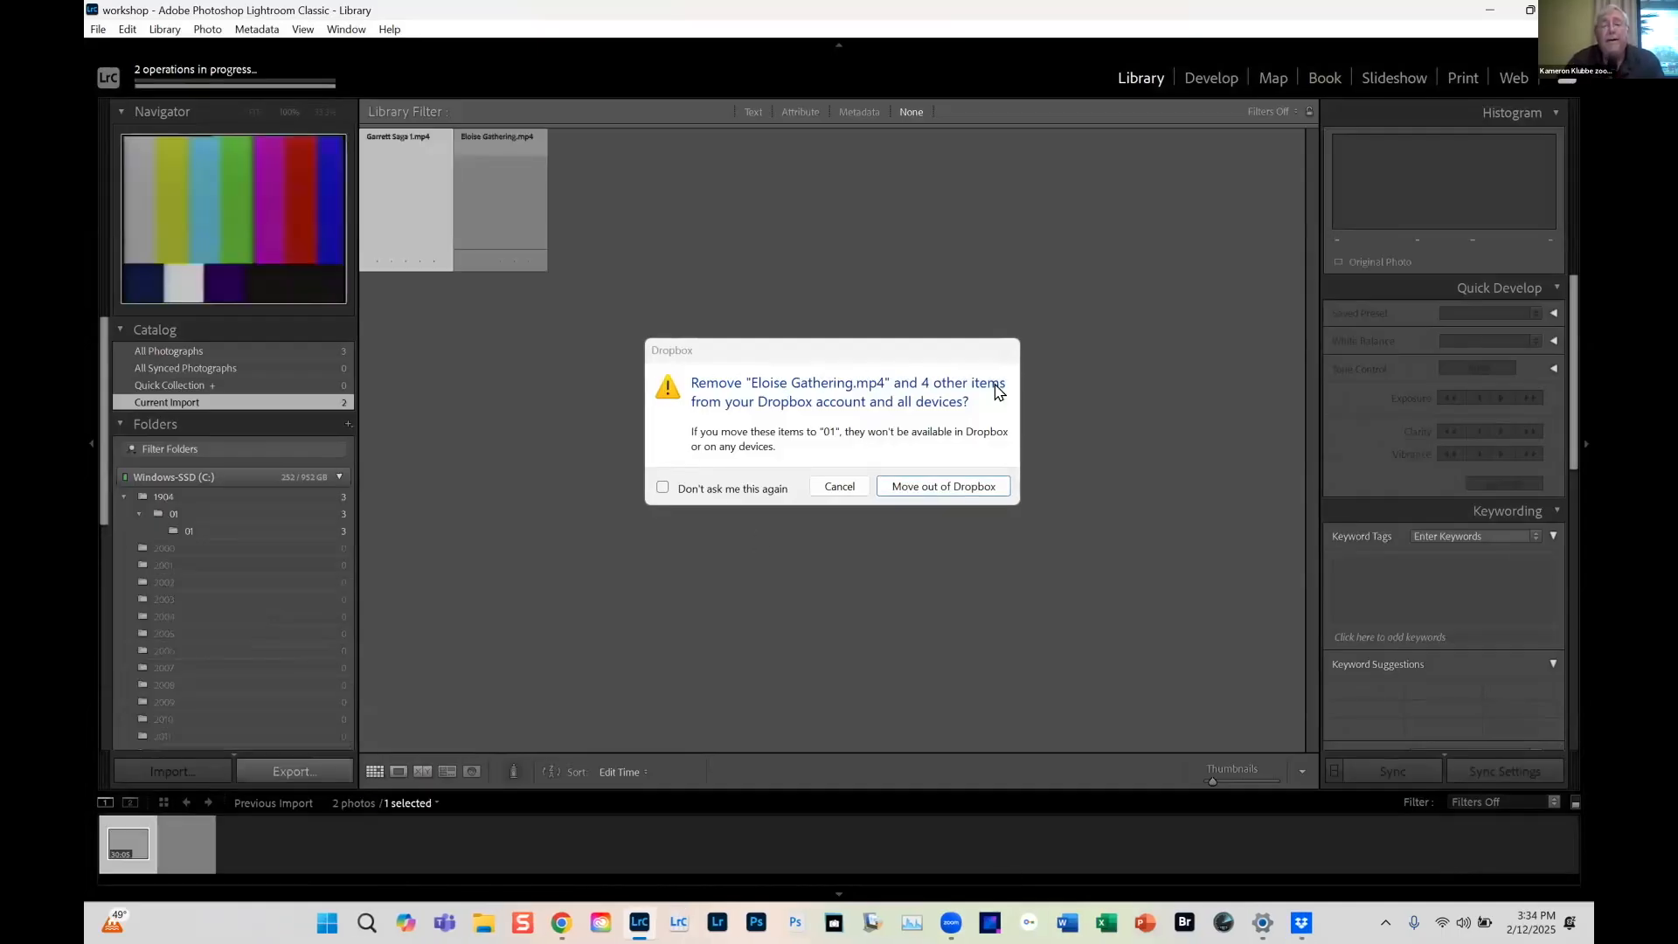
# Allow the imported files to be moved out of Dropbox and suppress further confirmation requests
pyautogui.click(912, 492)
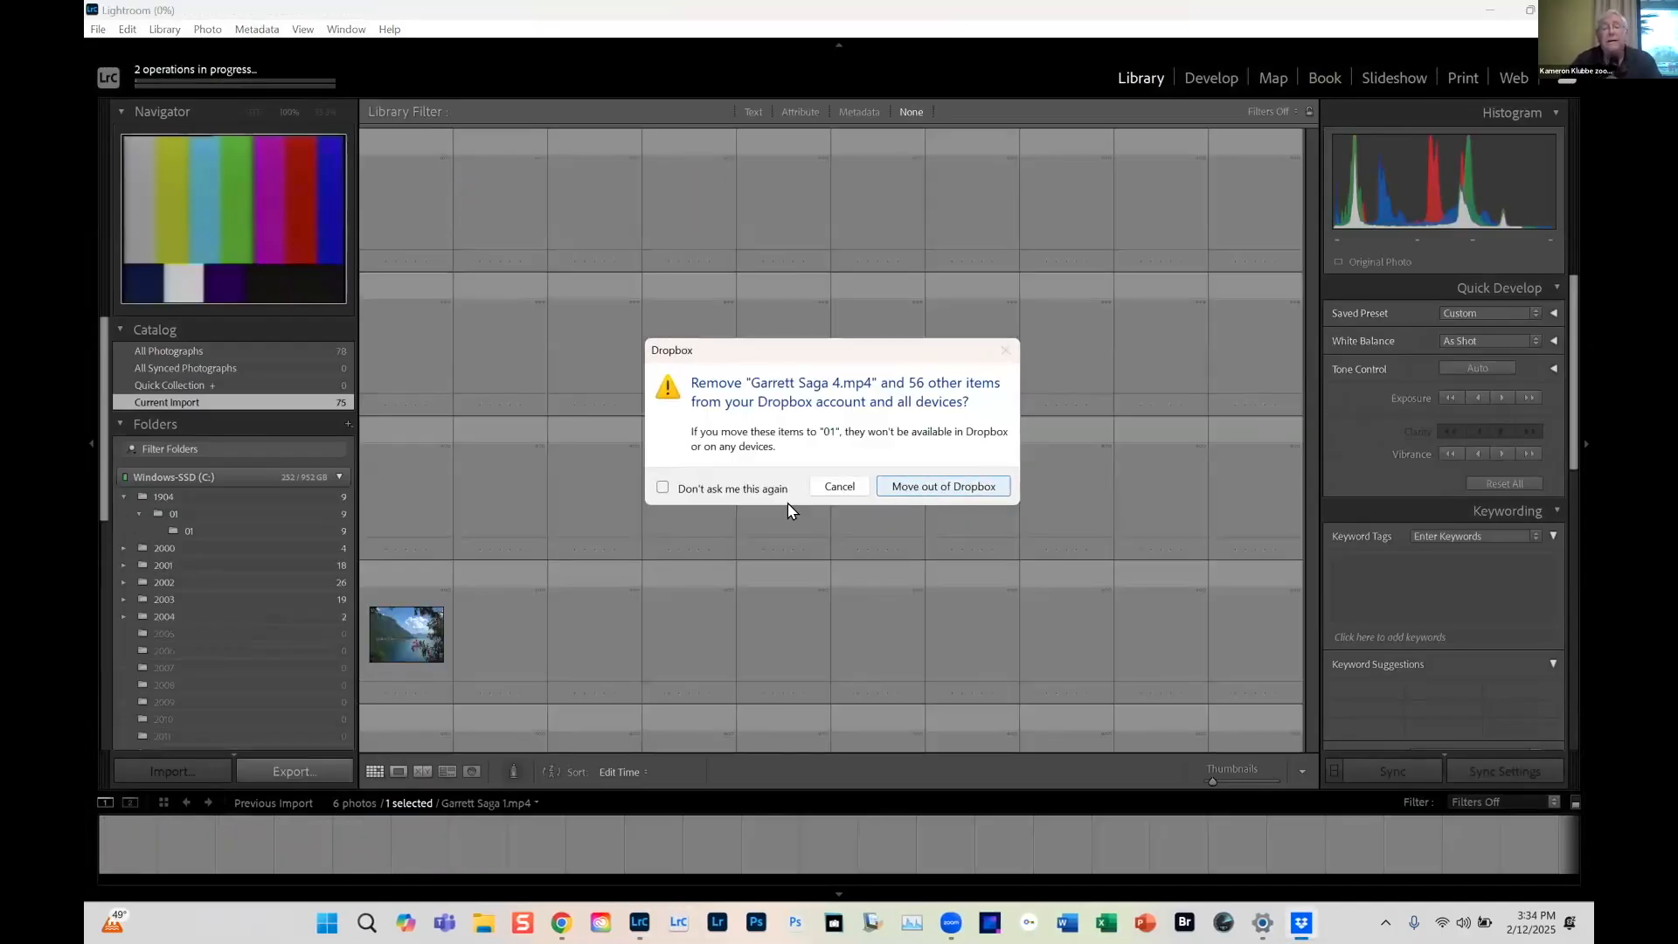
pyautogui.click(663, 487)
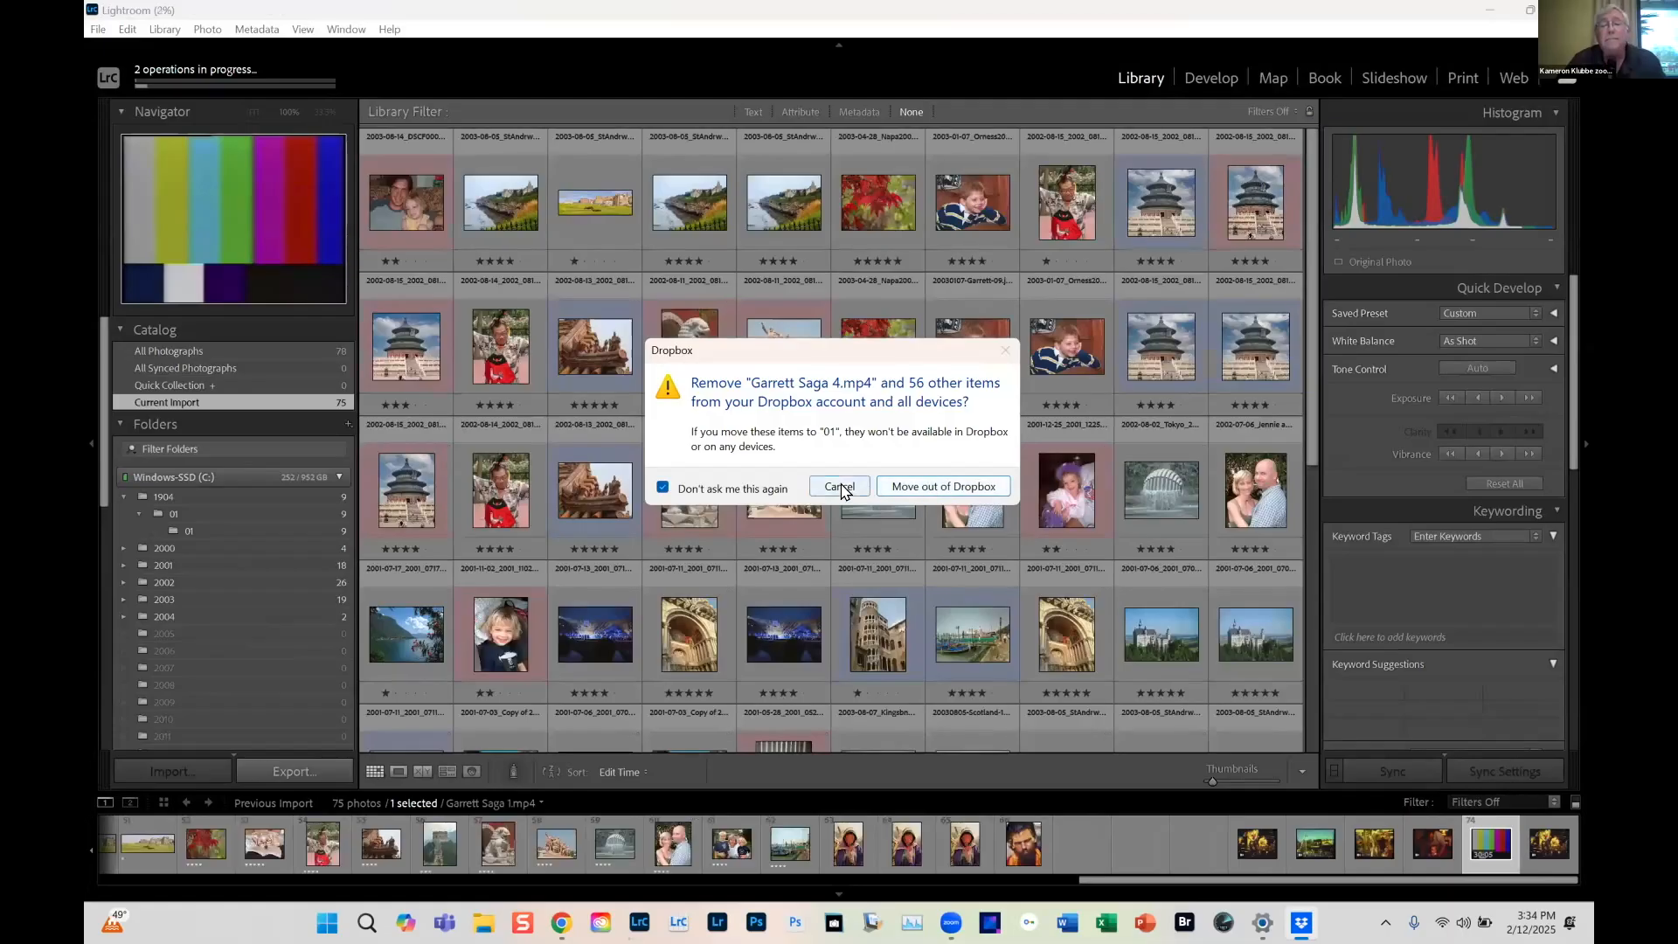
pyautogui.click(927, 487)
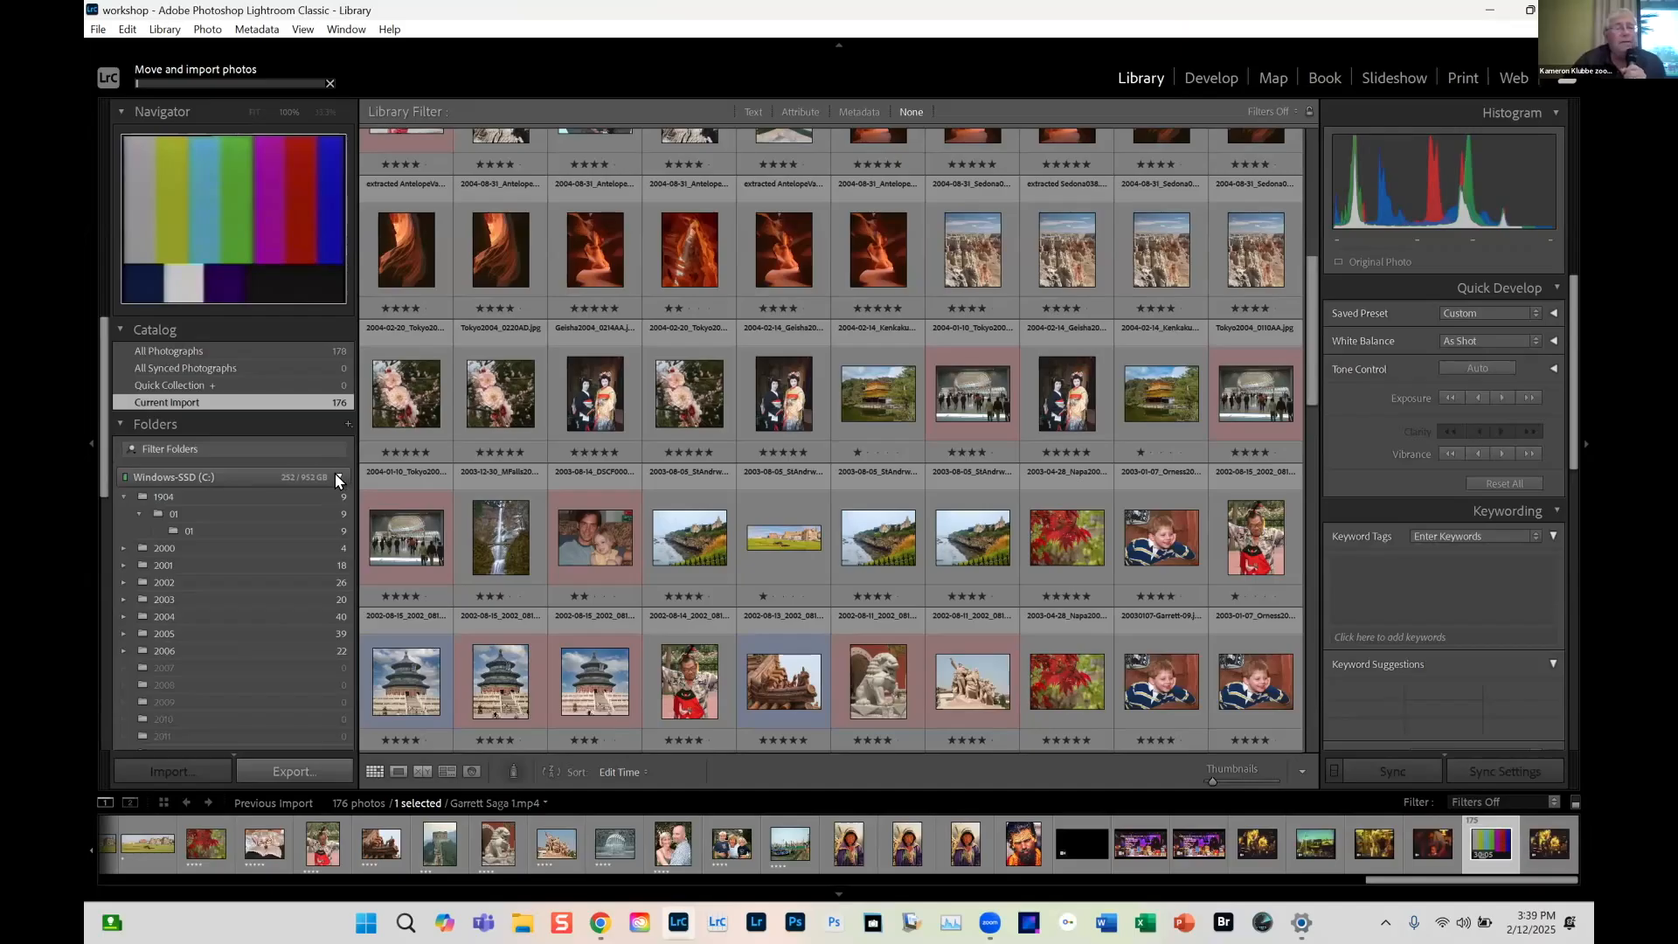
# Collapse the 1904 folder, show its contents and view the Puffs1 Test.mp4 video enlarged
pyautogui.scroll(-3, 238, 568)
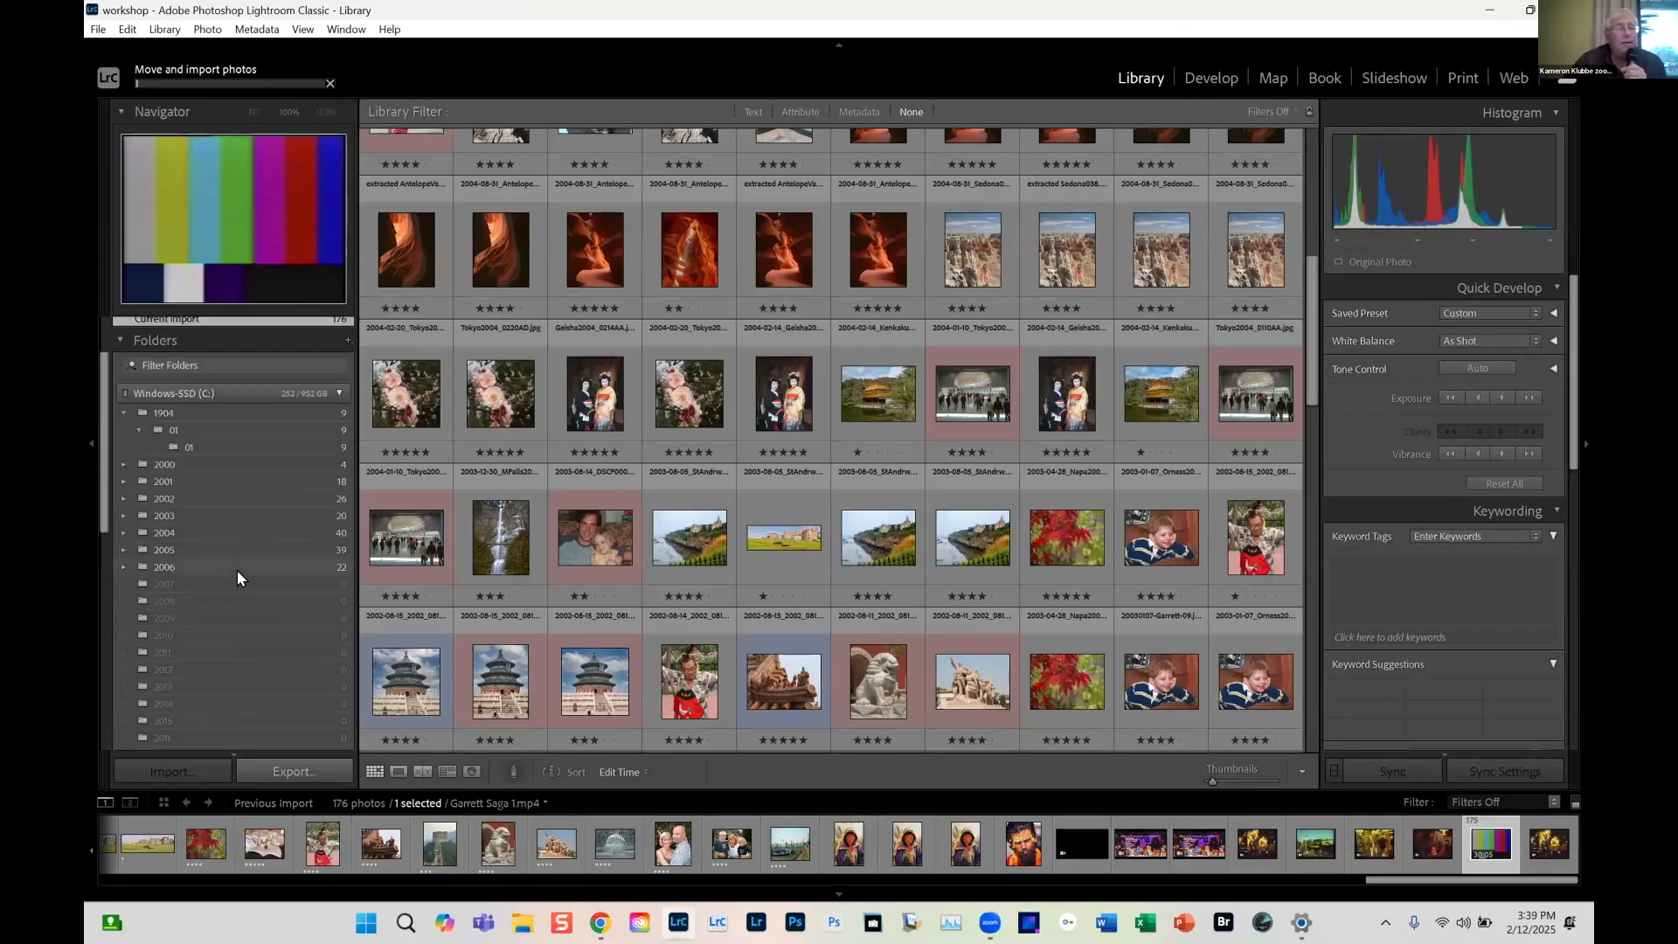
pyautogui.scroll(3, 203, 434)
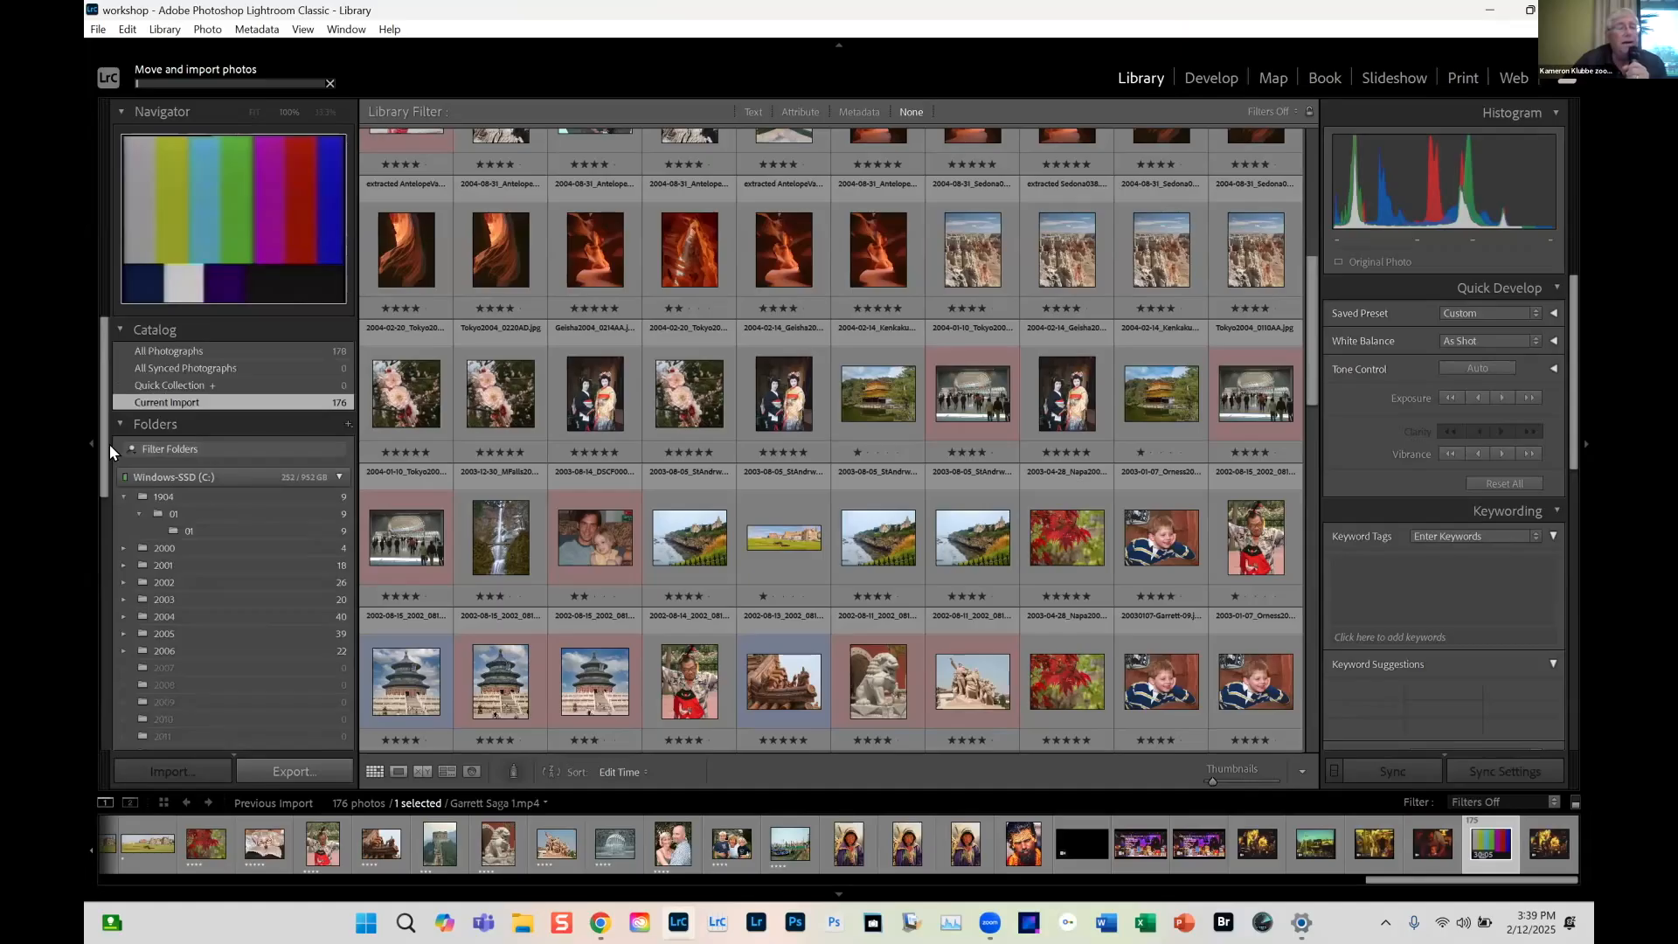
pyautogui.click(123, 494)
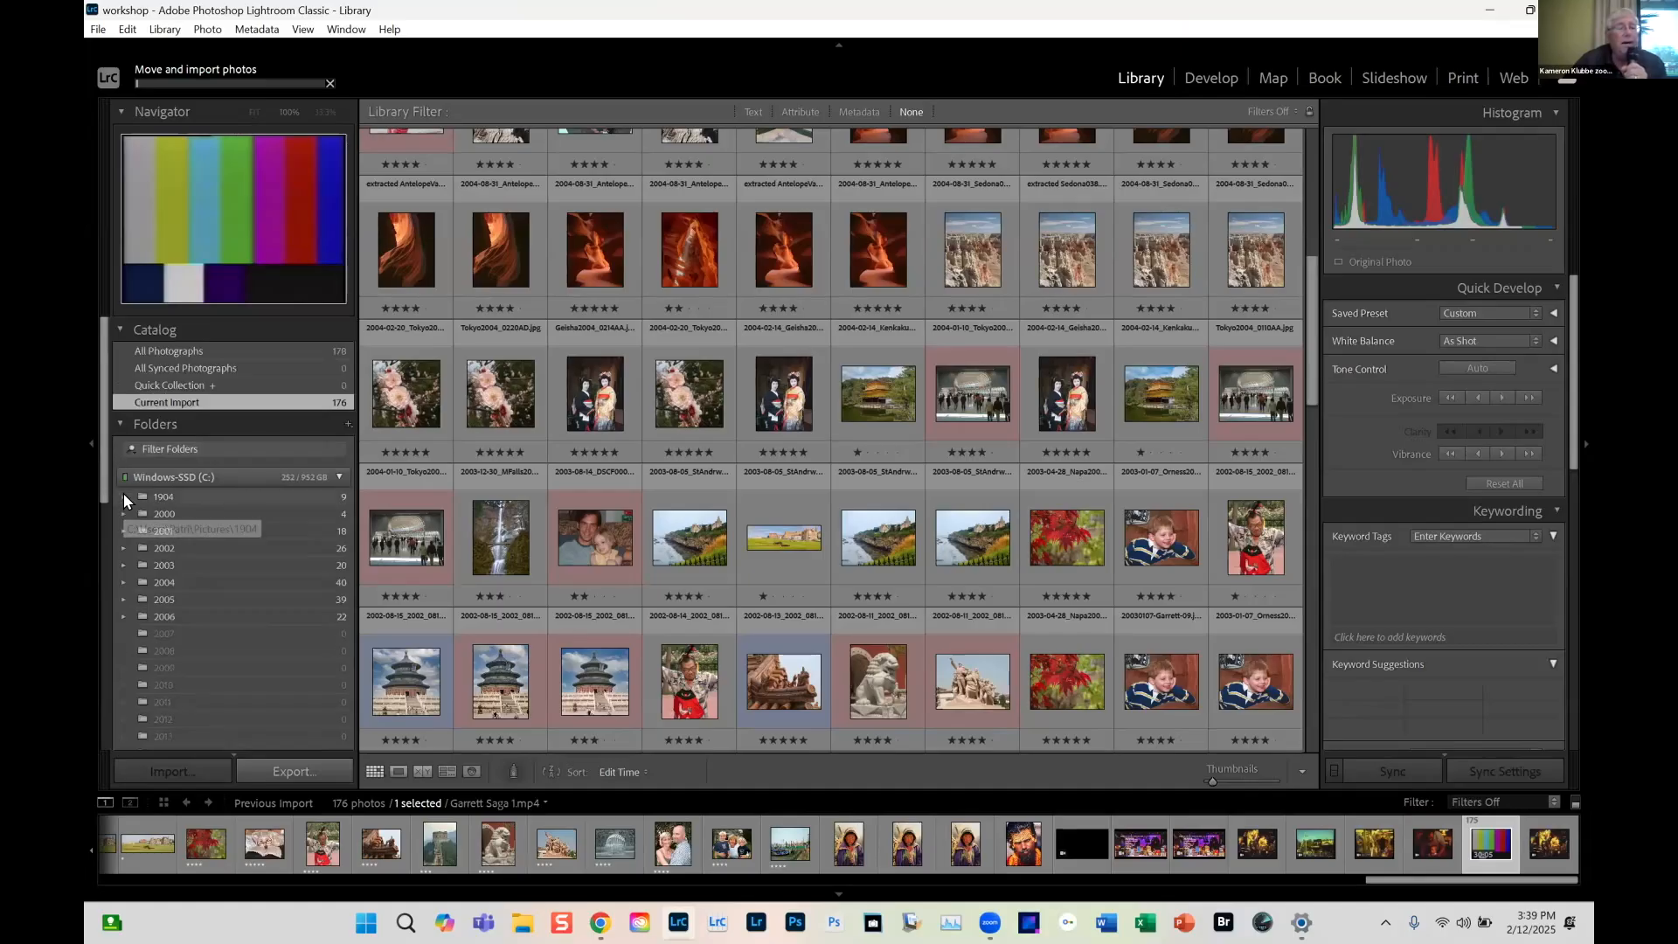
pyautogui.click(199, 496)
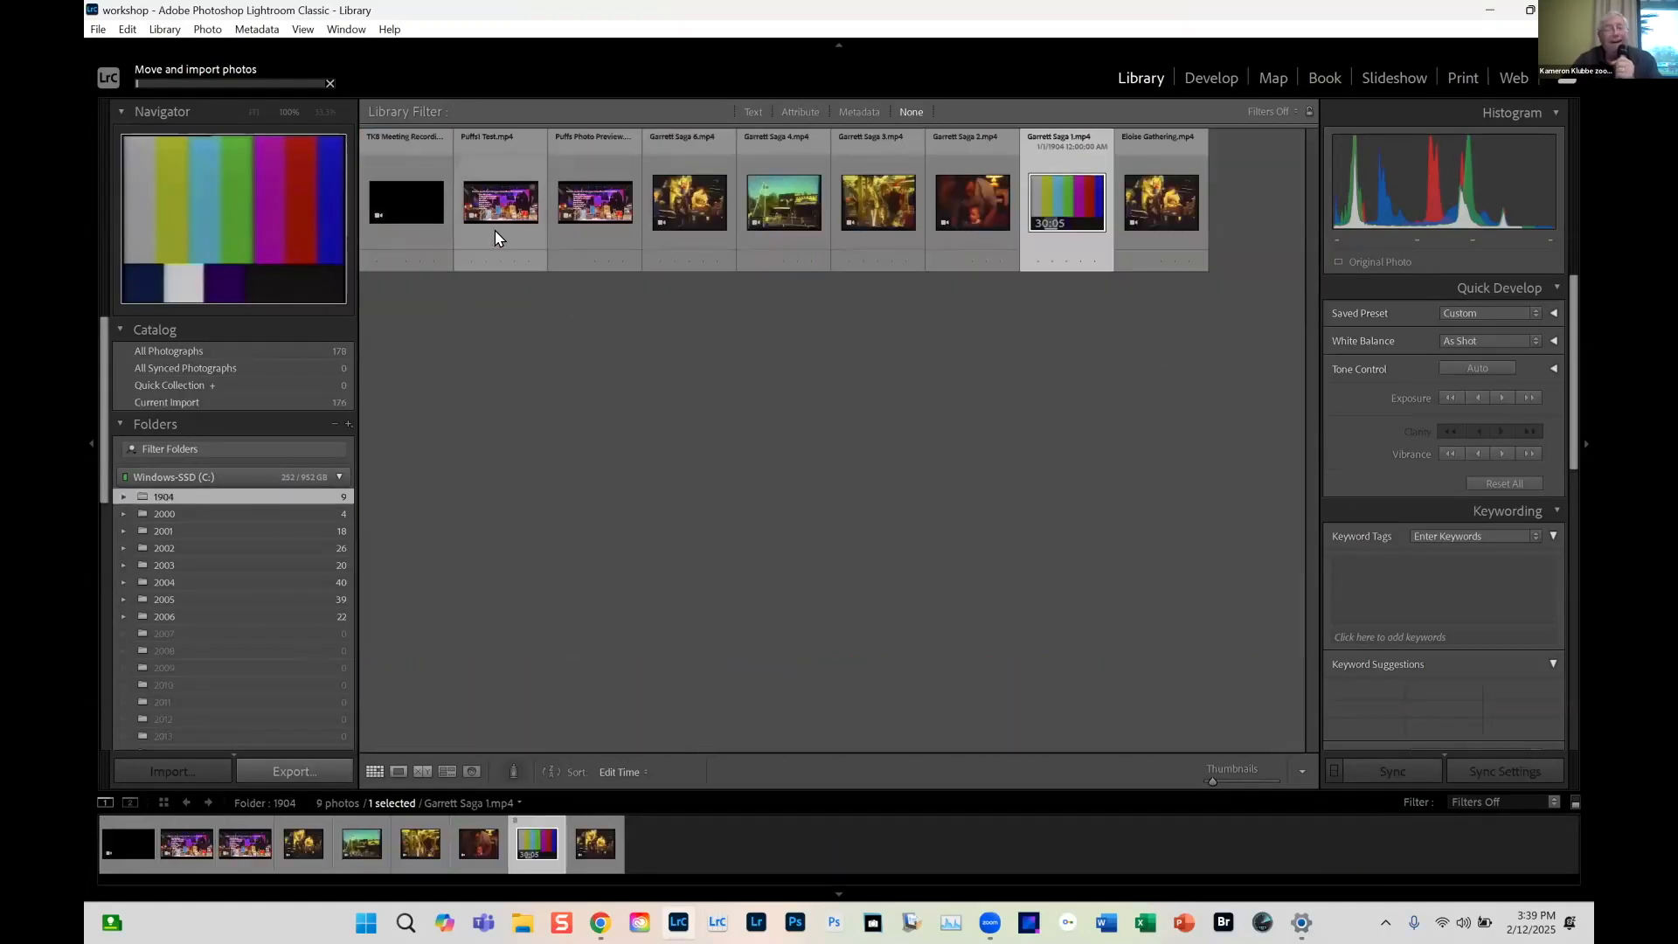
pyautogui.click(507, 203)
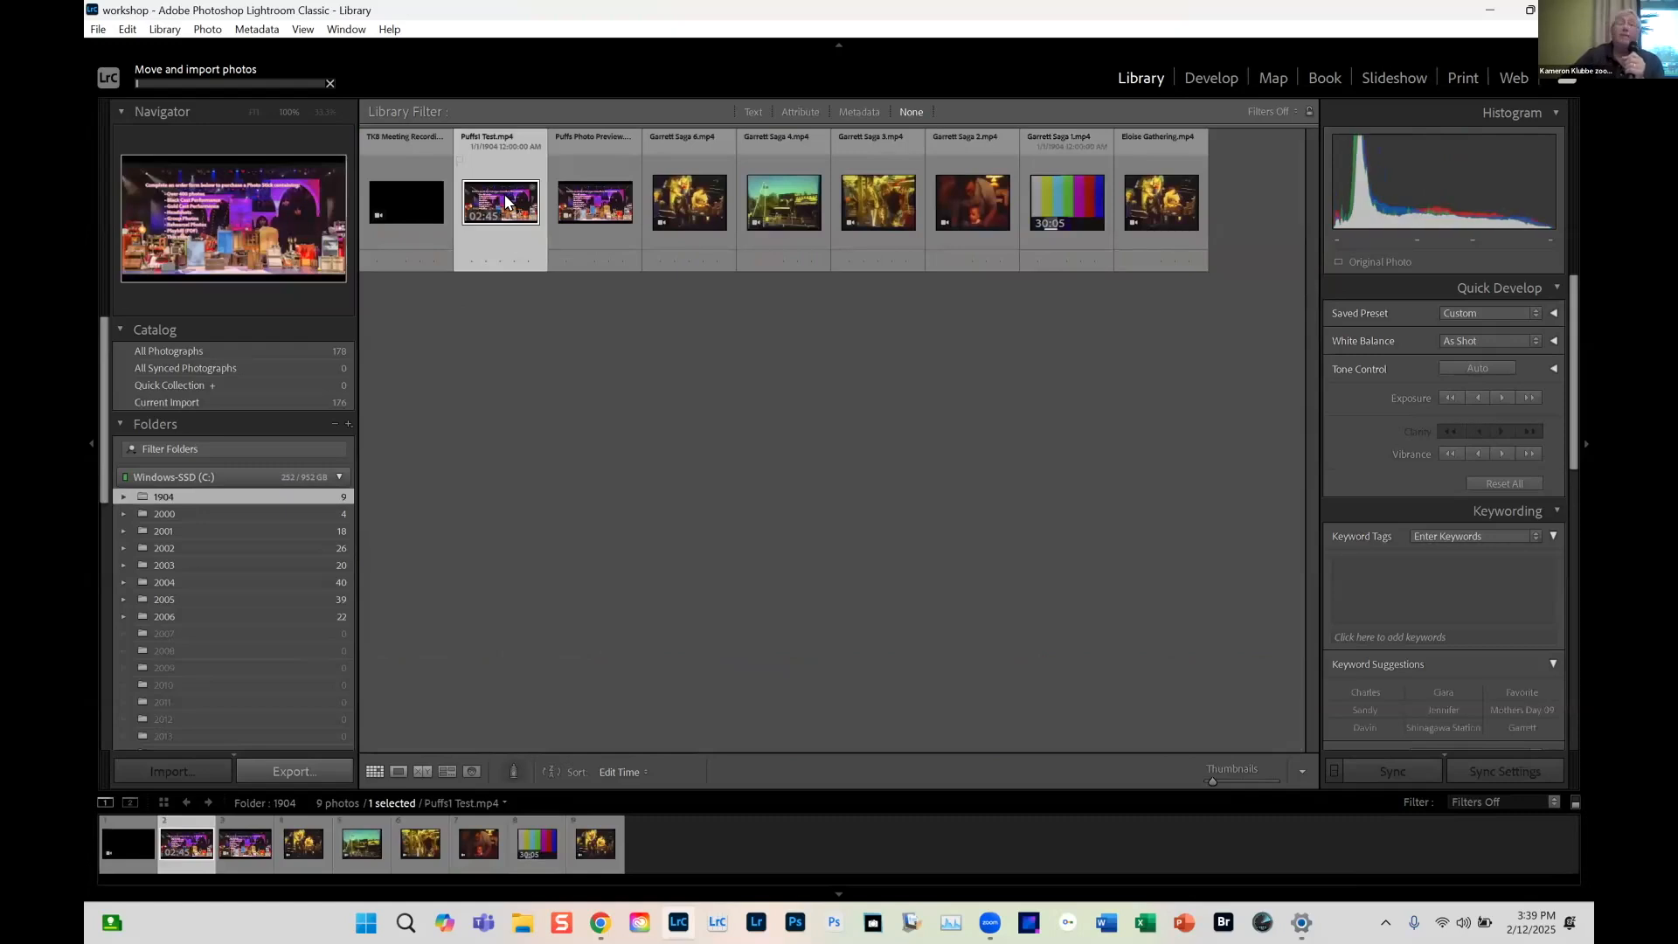
pyautogui.doubleClick(505, 201)
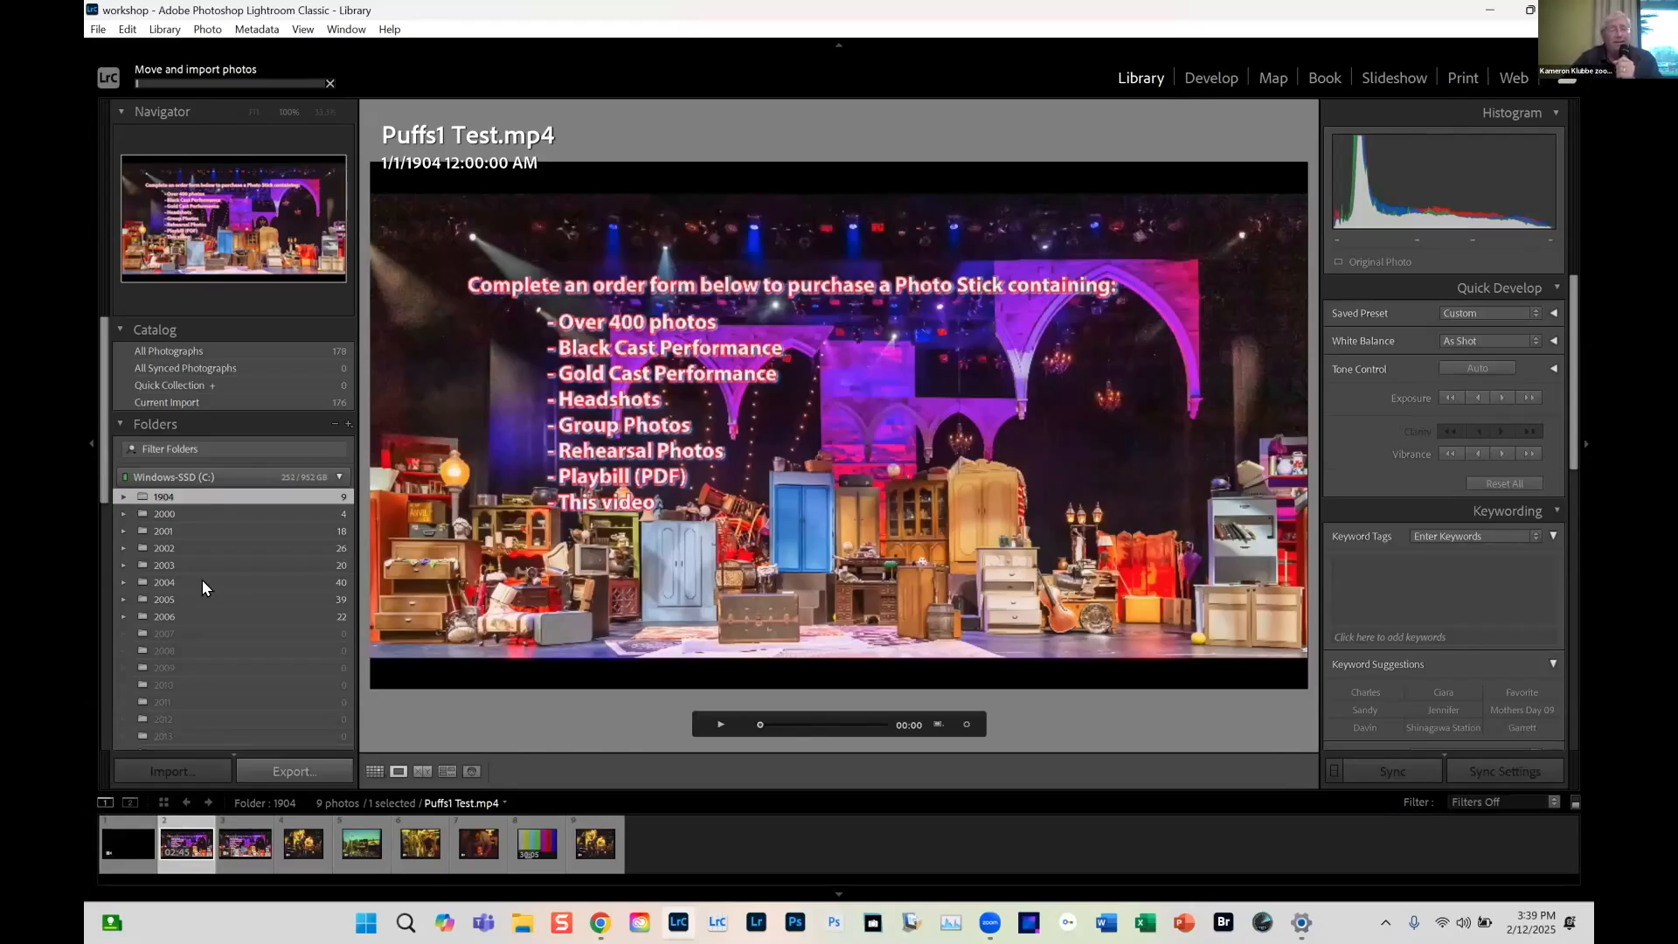
# Show the photos in the 2004 folder and look through the remaining year folders
pyautogui.click(165, 581)
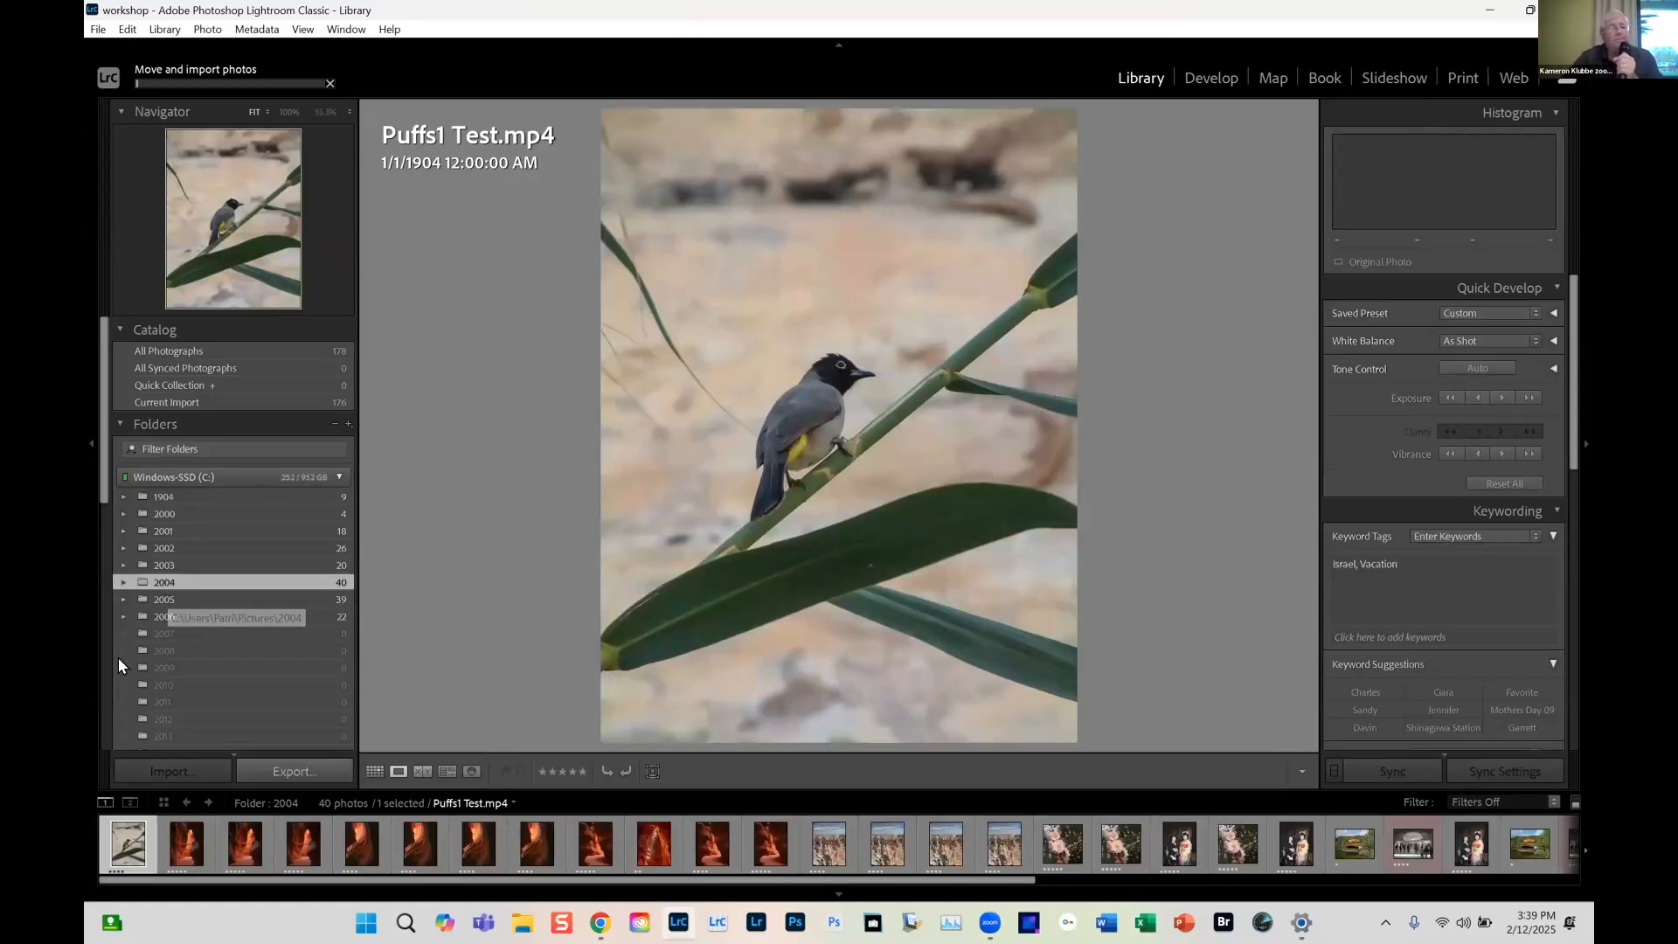
pyautogui.scroll(-5, 179, 626)
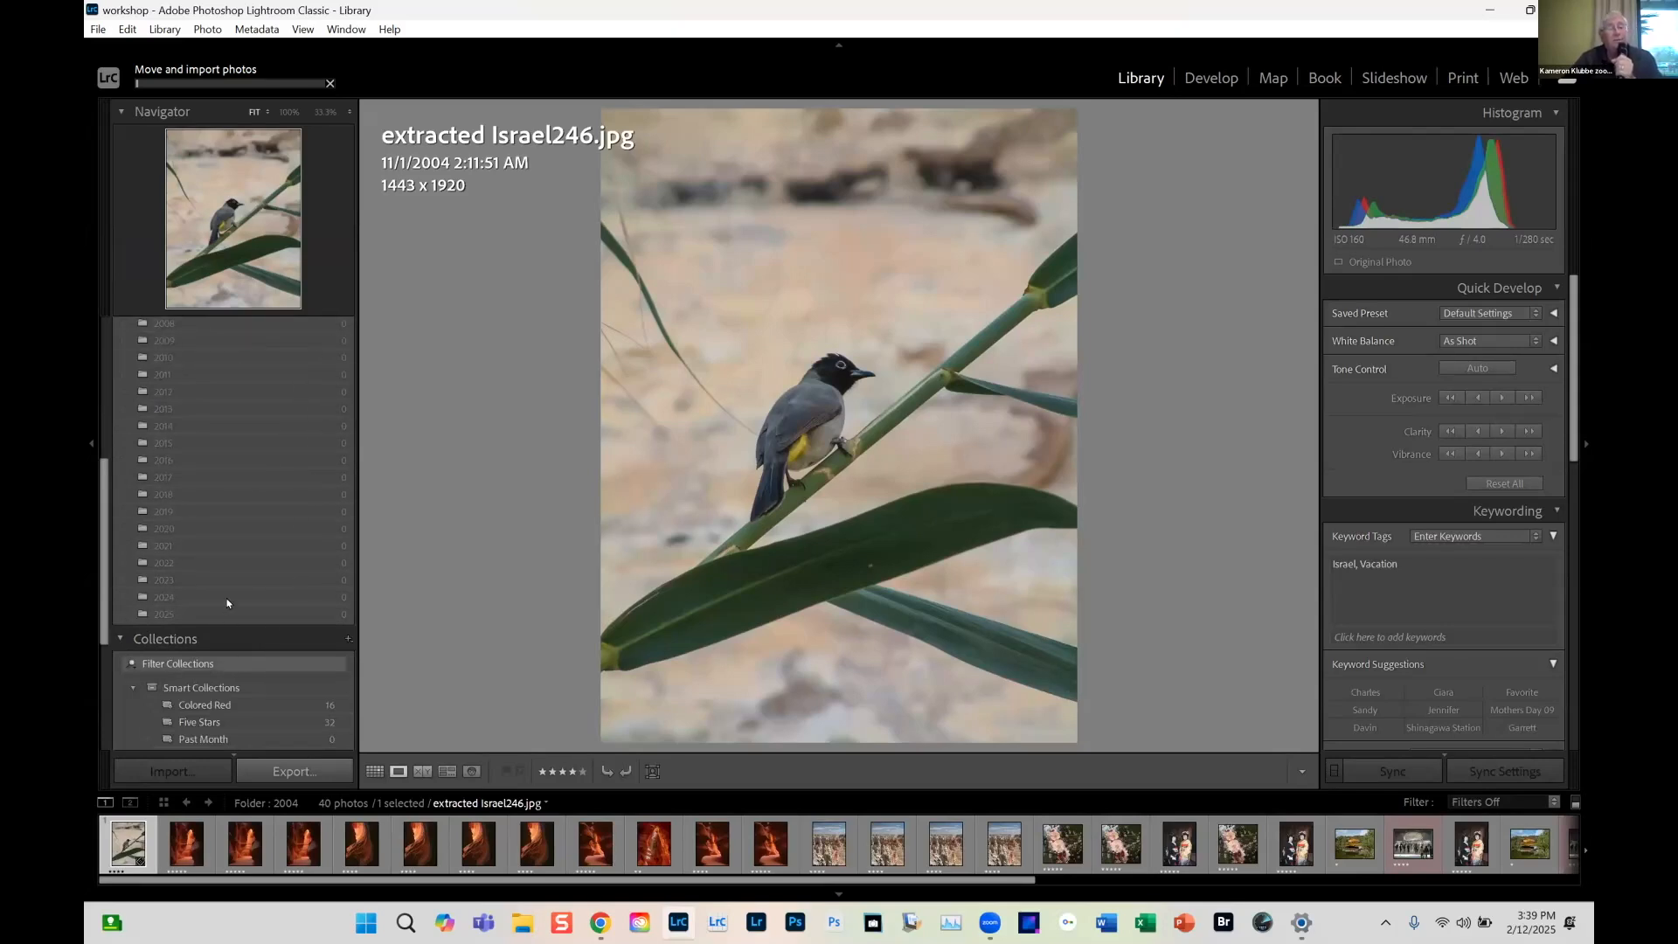
pyautogui.scroll(5, 229, 584)
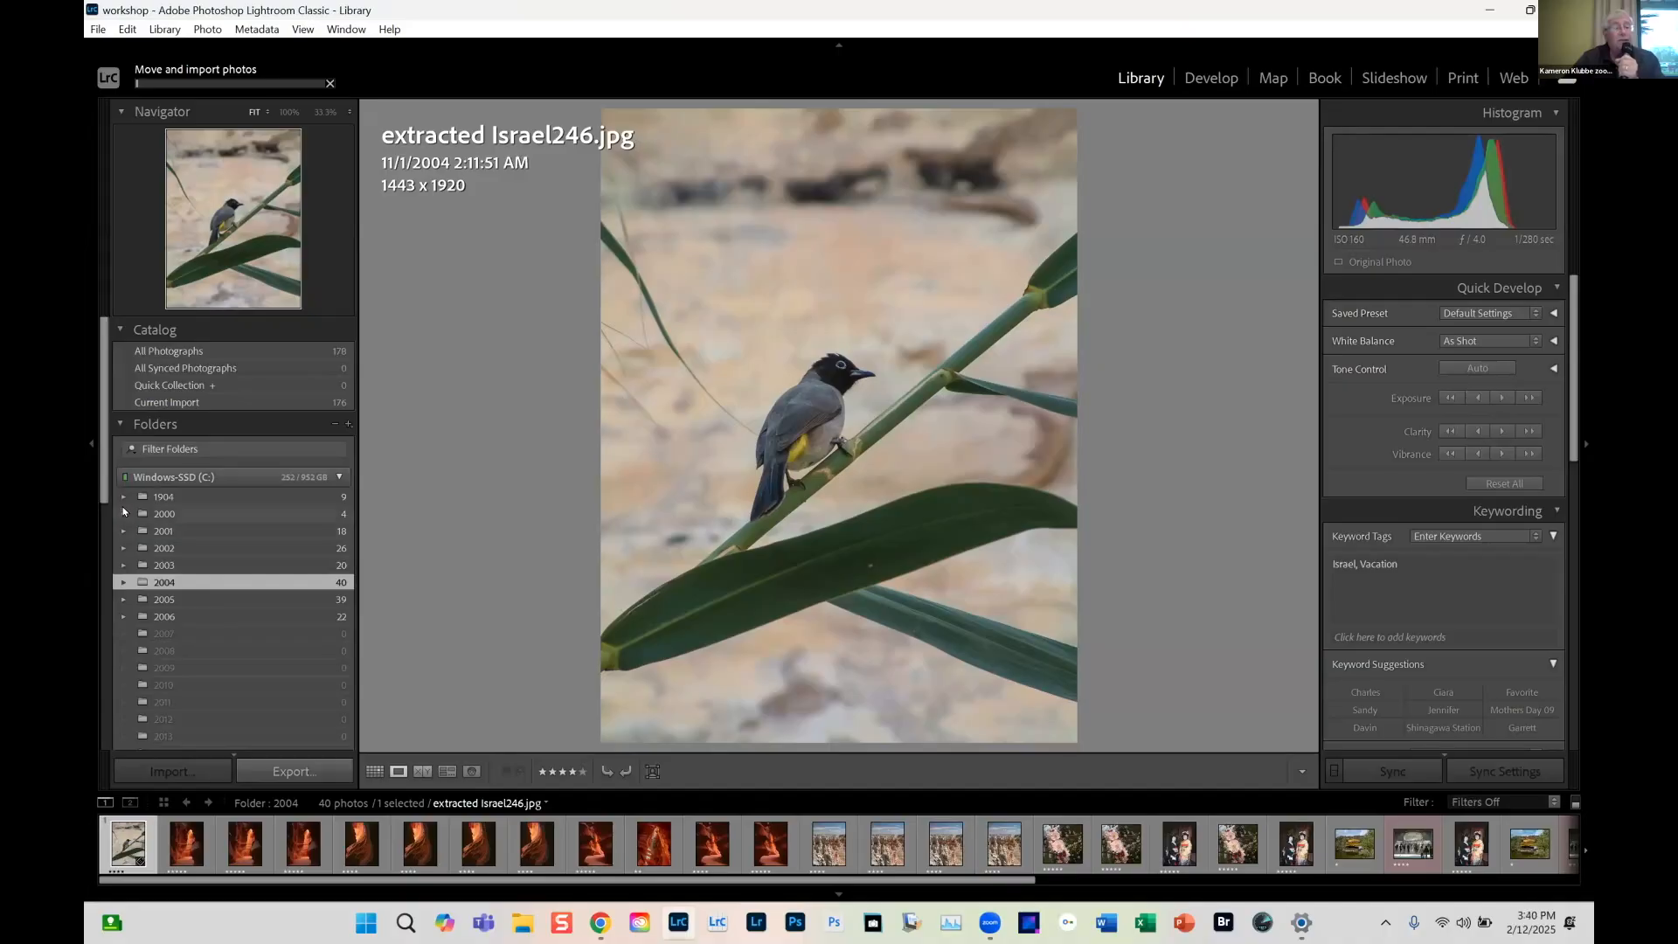
# Expand the 2000 folder and its month 11, and show the photo in day folder 03
pyautogui.click(124, 515)
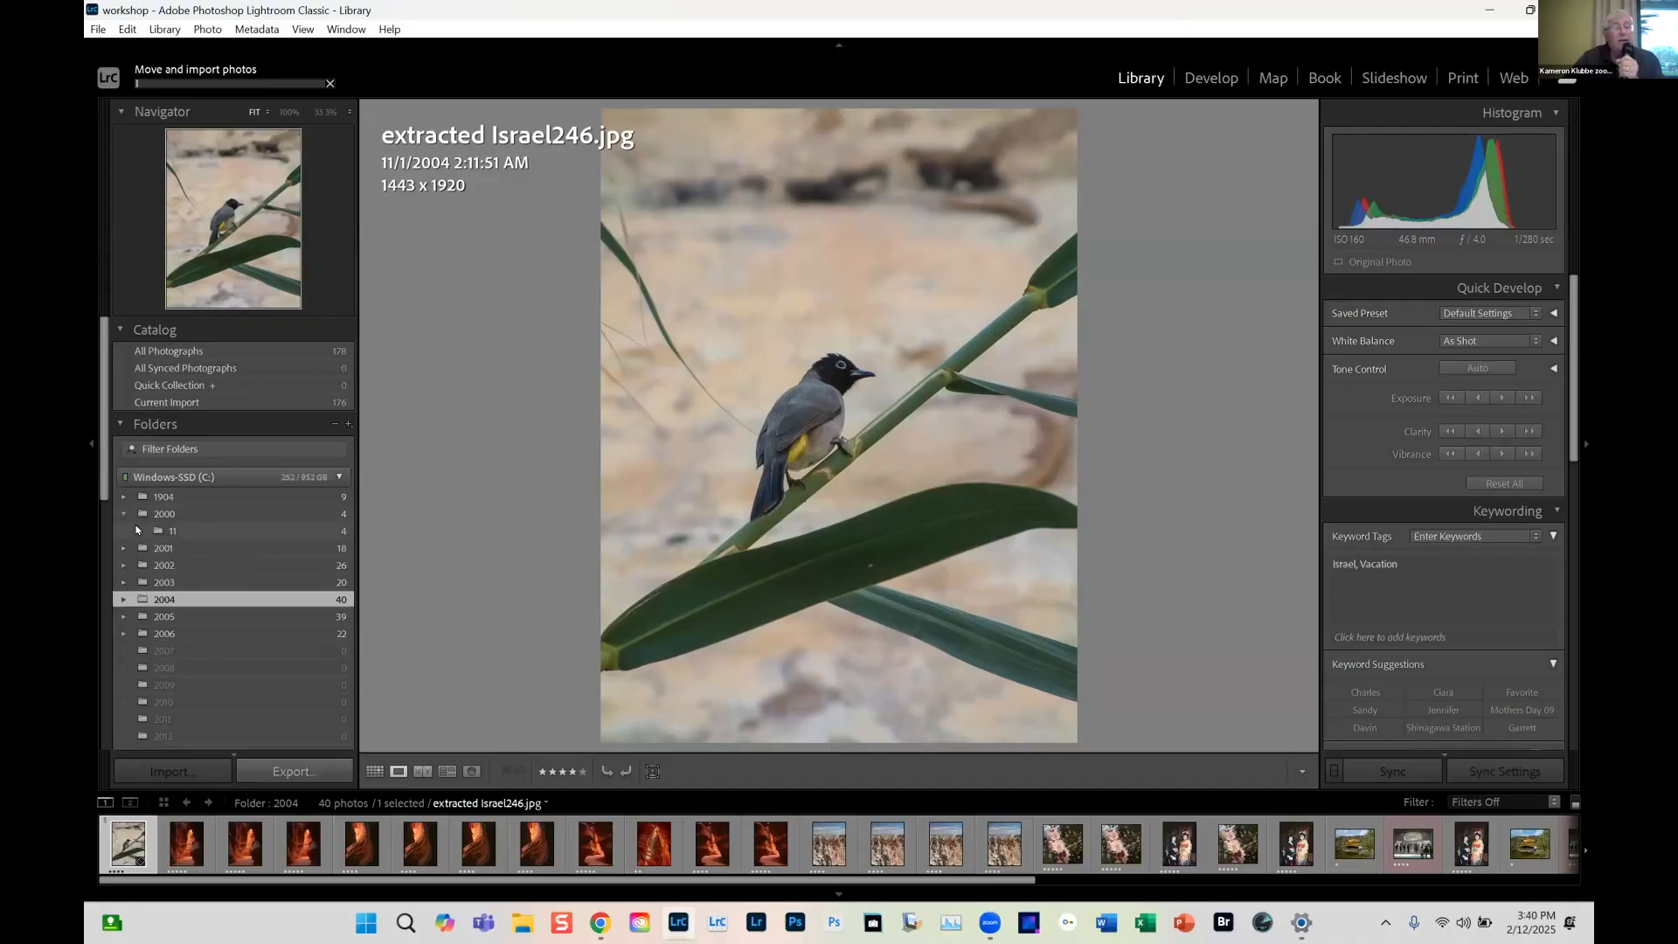
pyautogui.click(137, 531)
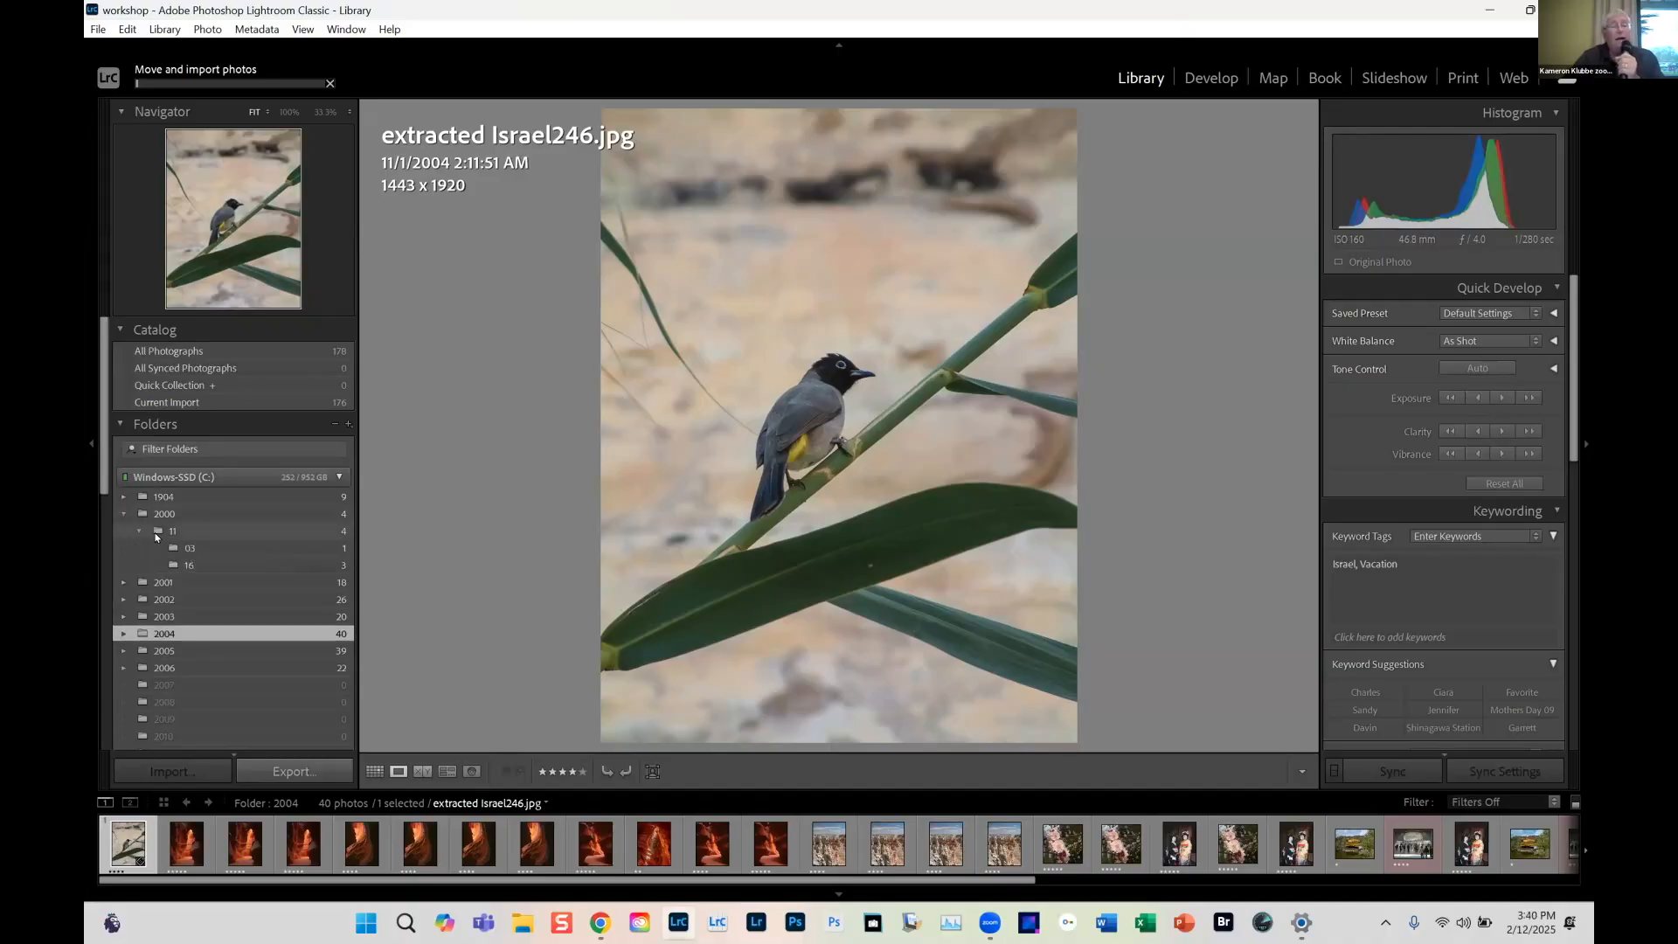
pyautogui.click(219, 546)
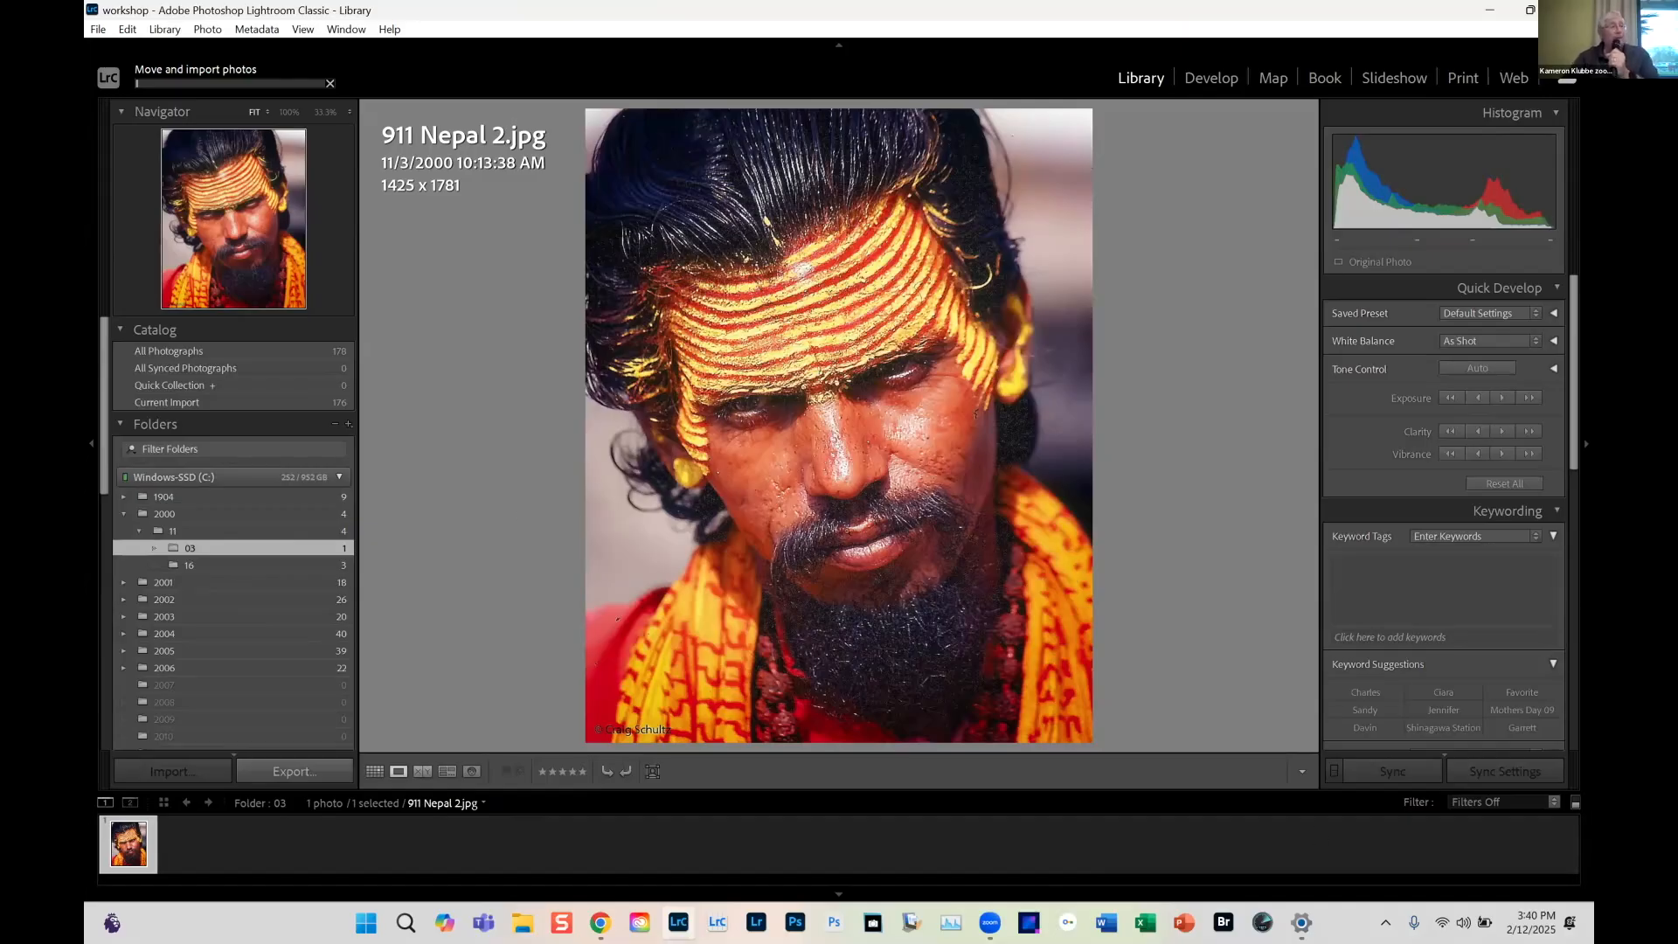
# Rename day folder 03 under 2000/11 to "03 portrait"
pyautogui.rightClick(218, 545)
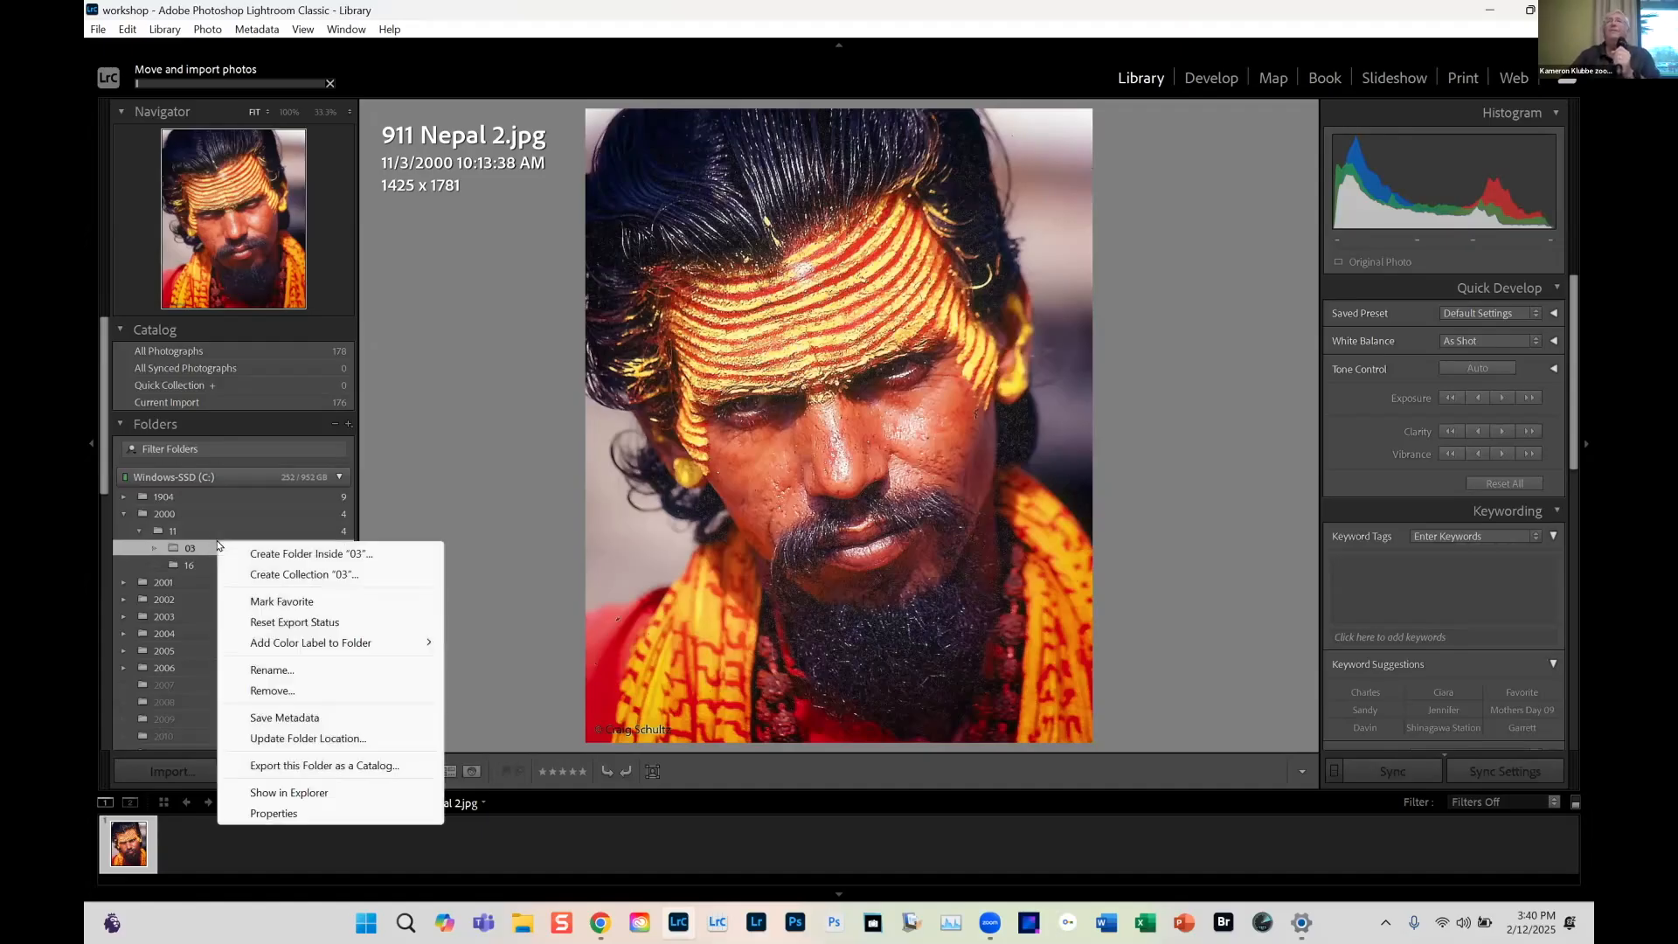
pyautogui.moveTo(233, 641)
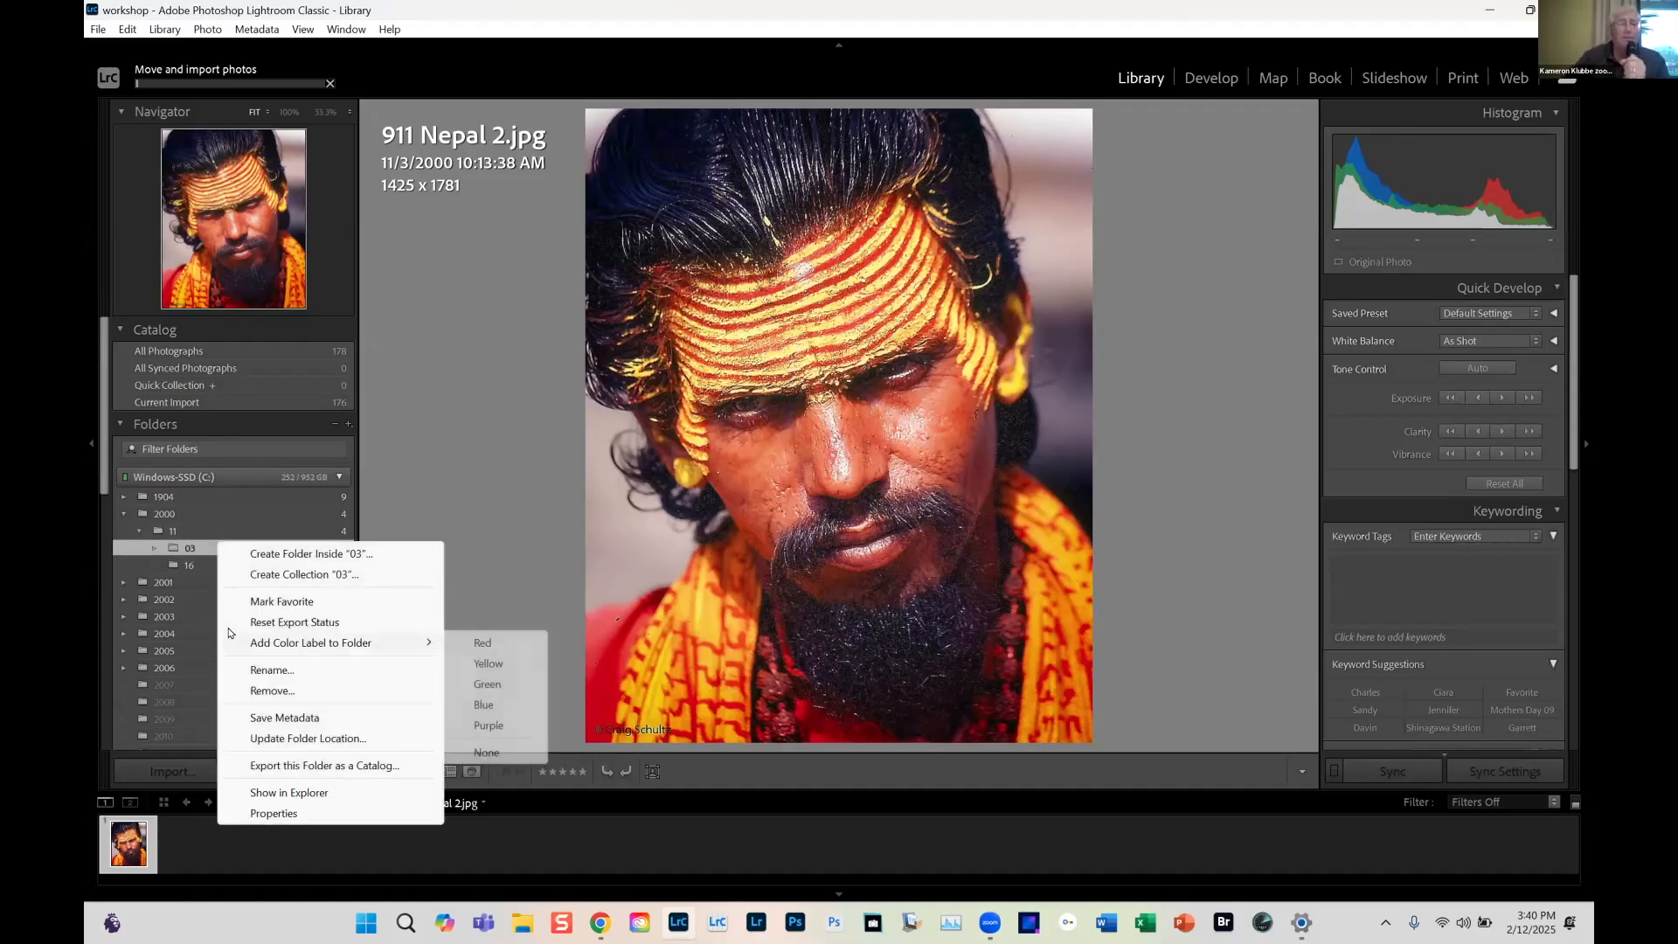
pyautogui.click(269, 671)
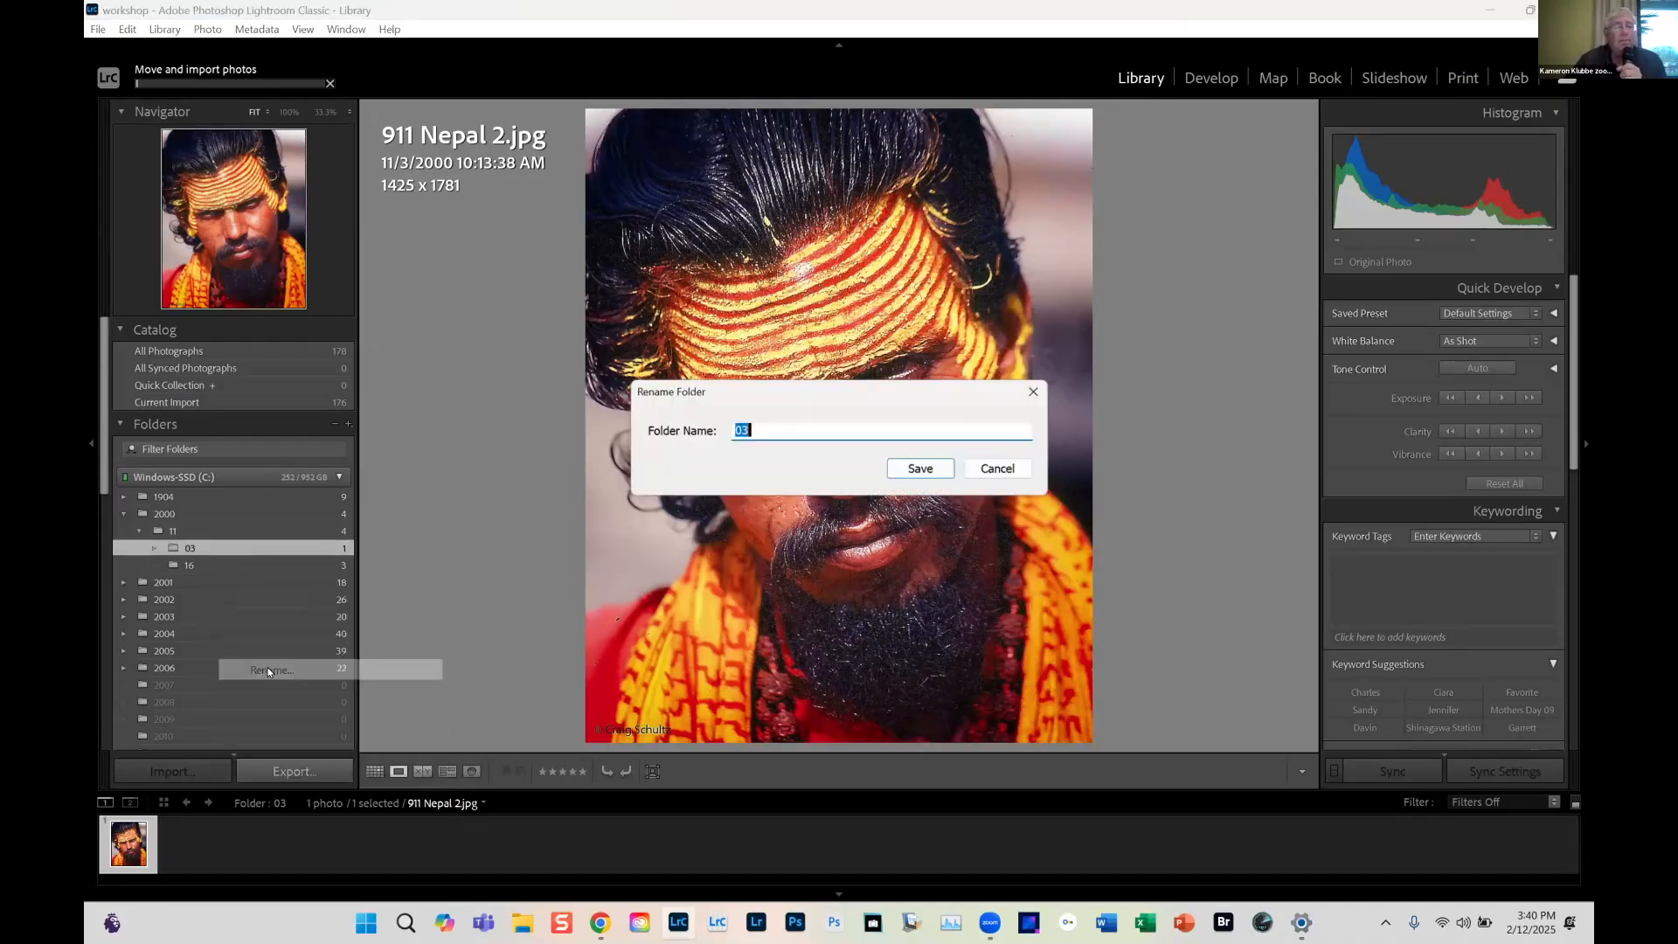
pyautogui.click(796, 428)
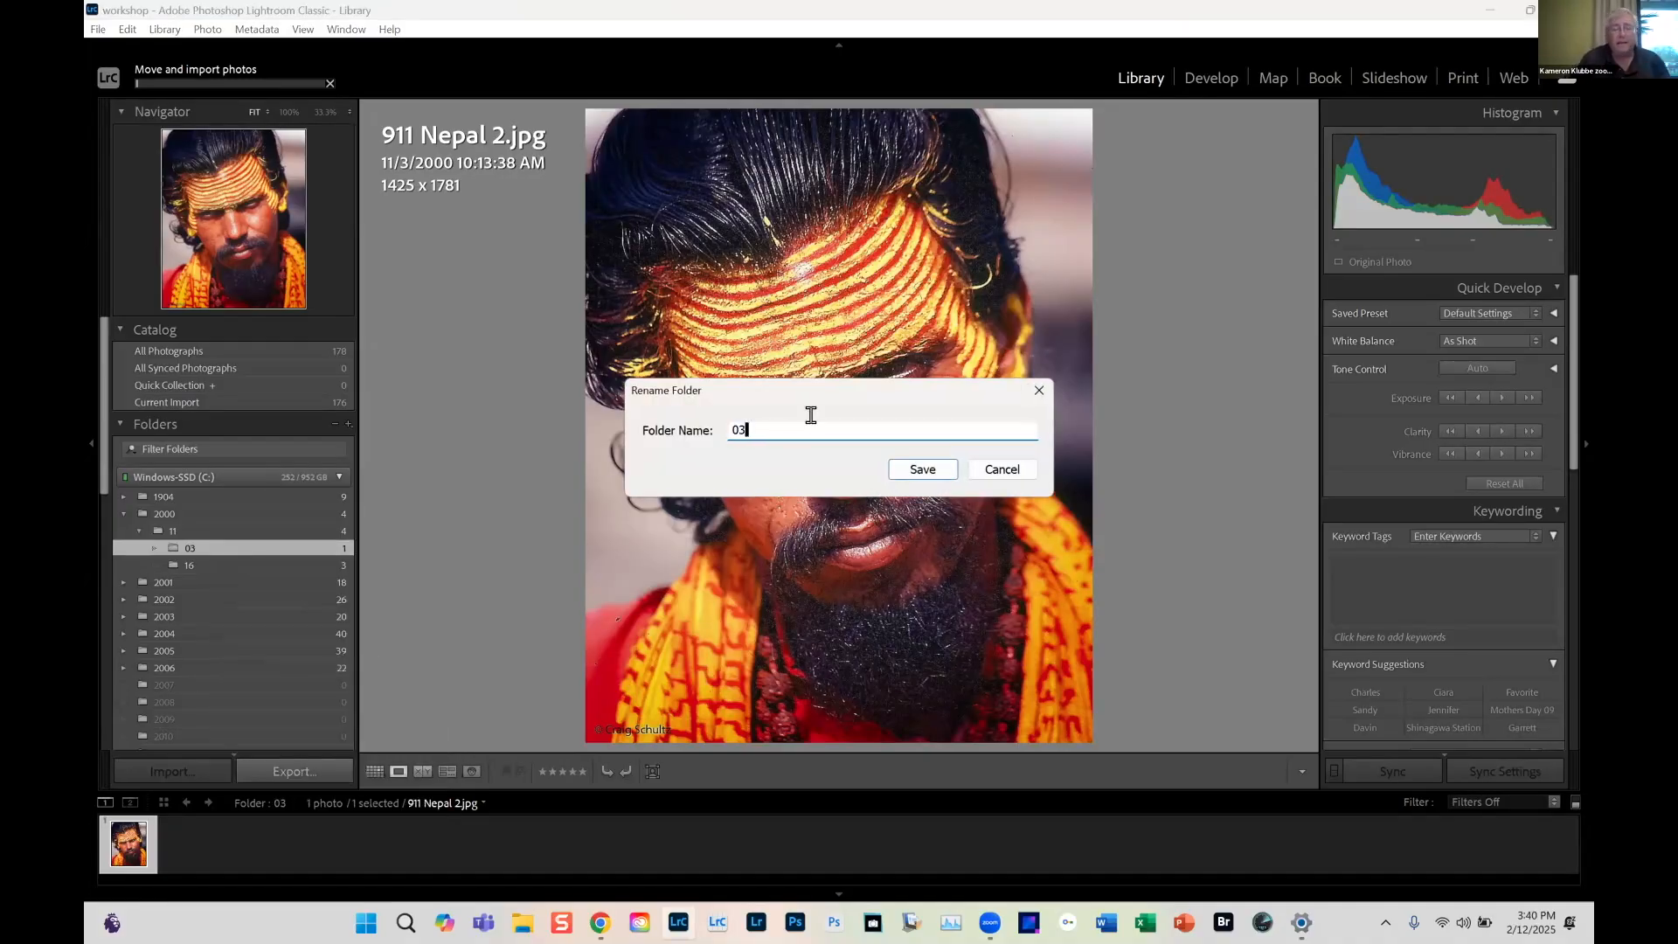
pyautogui.write('portrait')
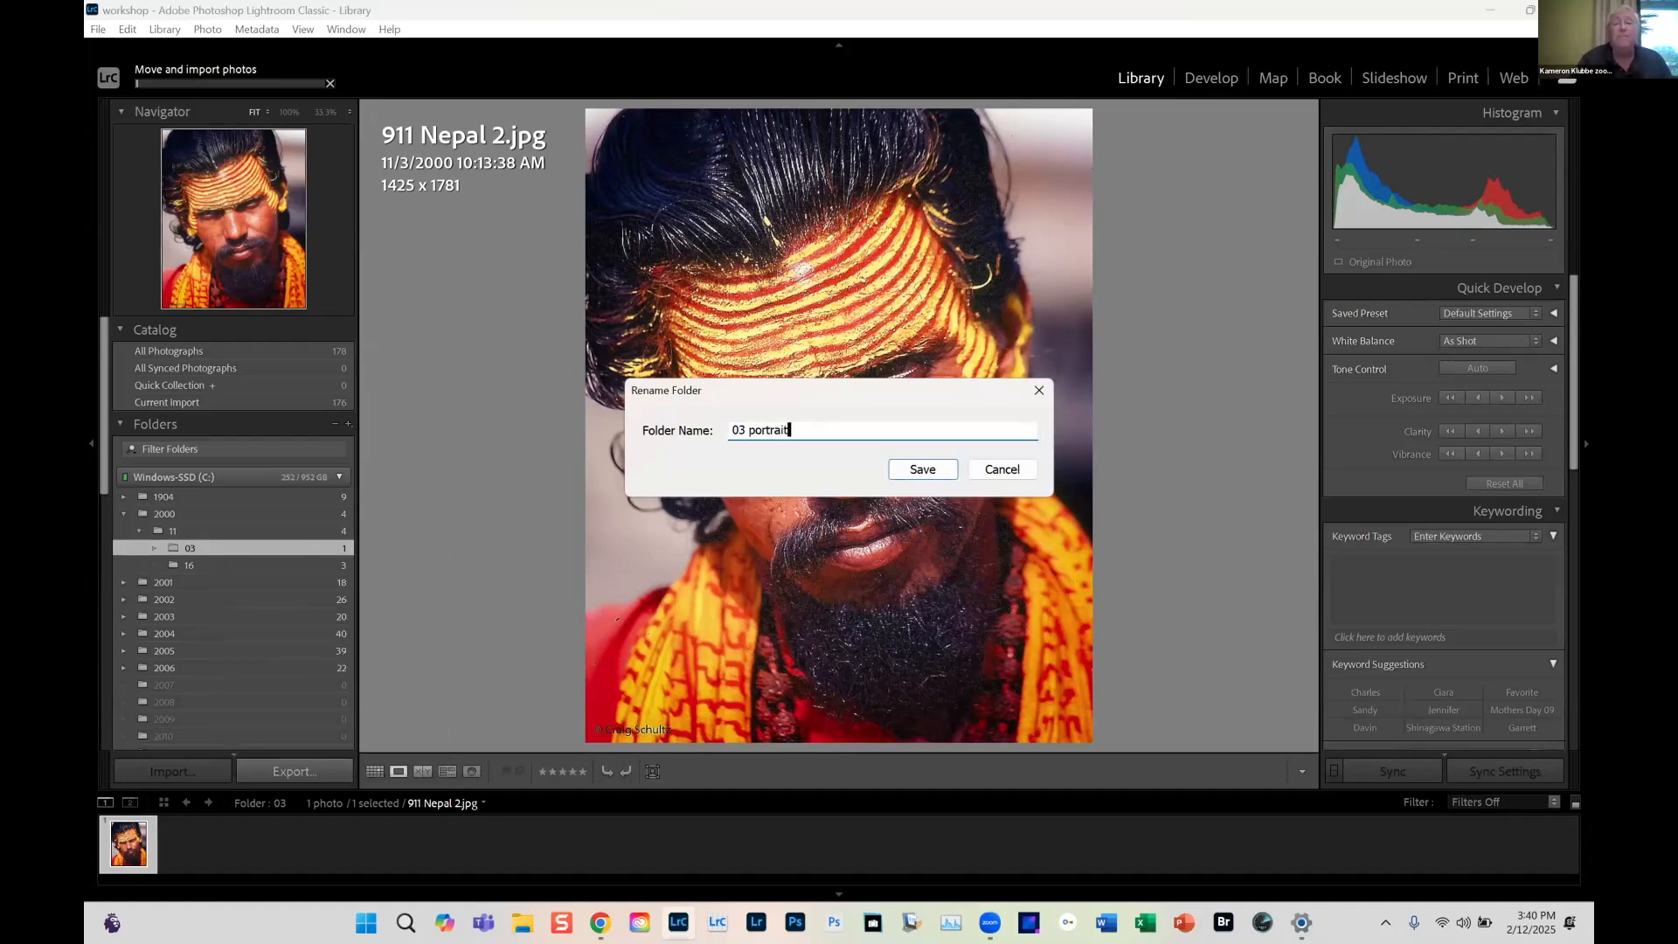
pyautogui.click(922, 469)
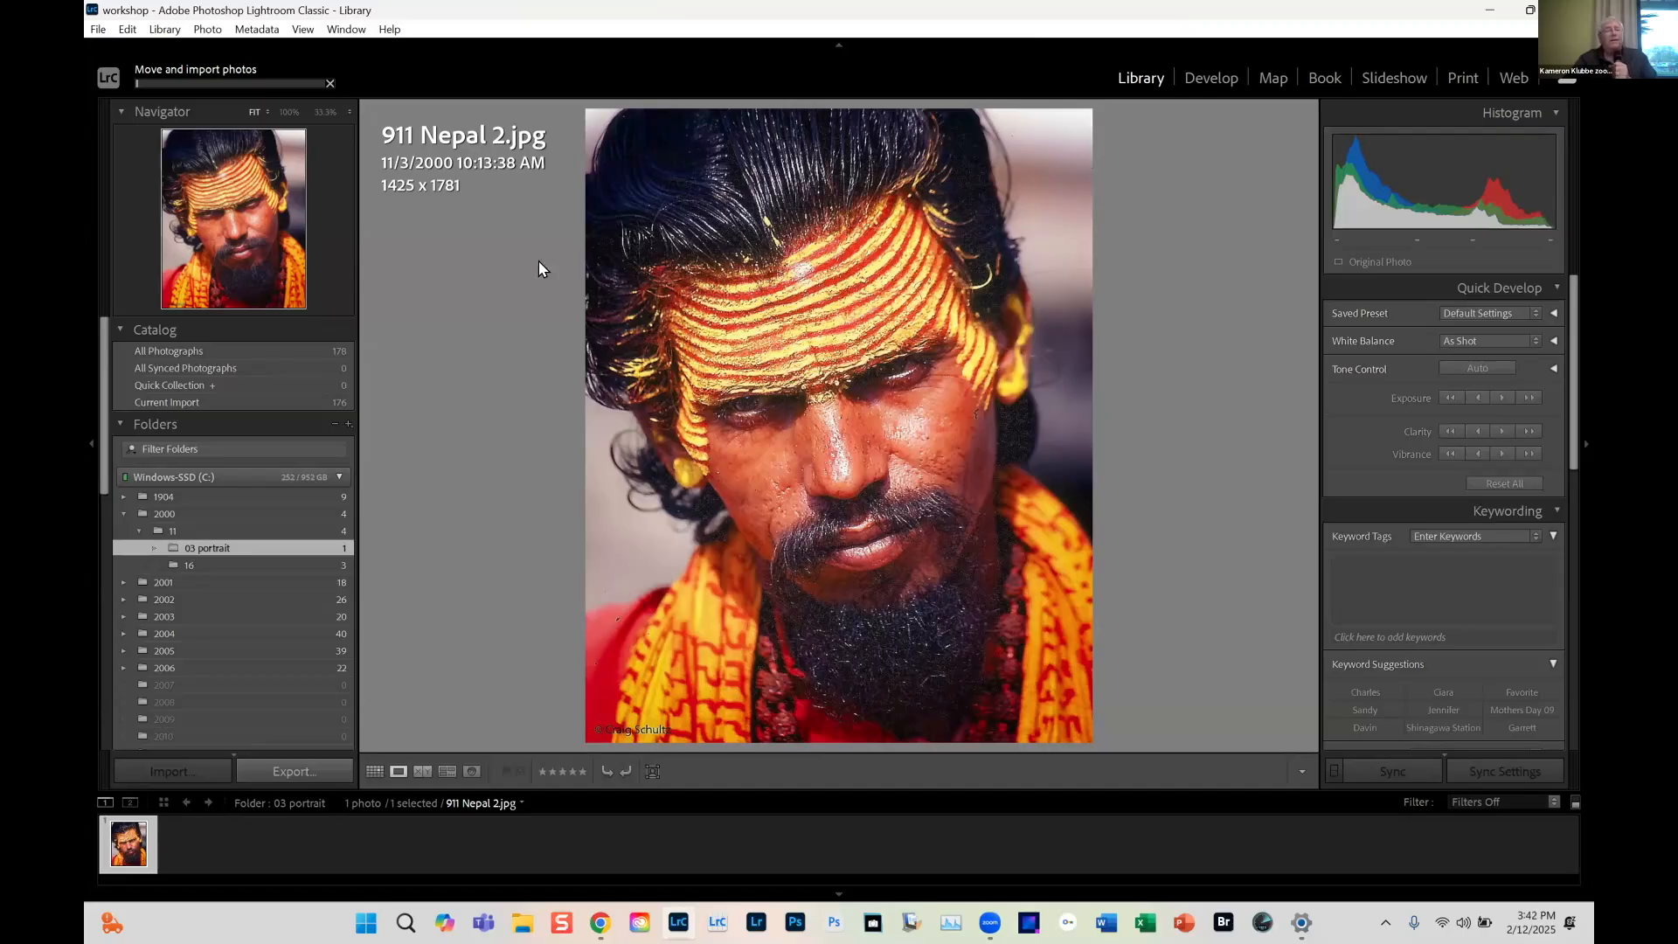
# Search all photographs in the catalog for the text "portr" in any searchable field
pyautogui.click(250, 346)
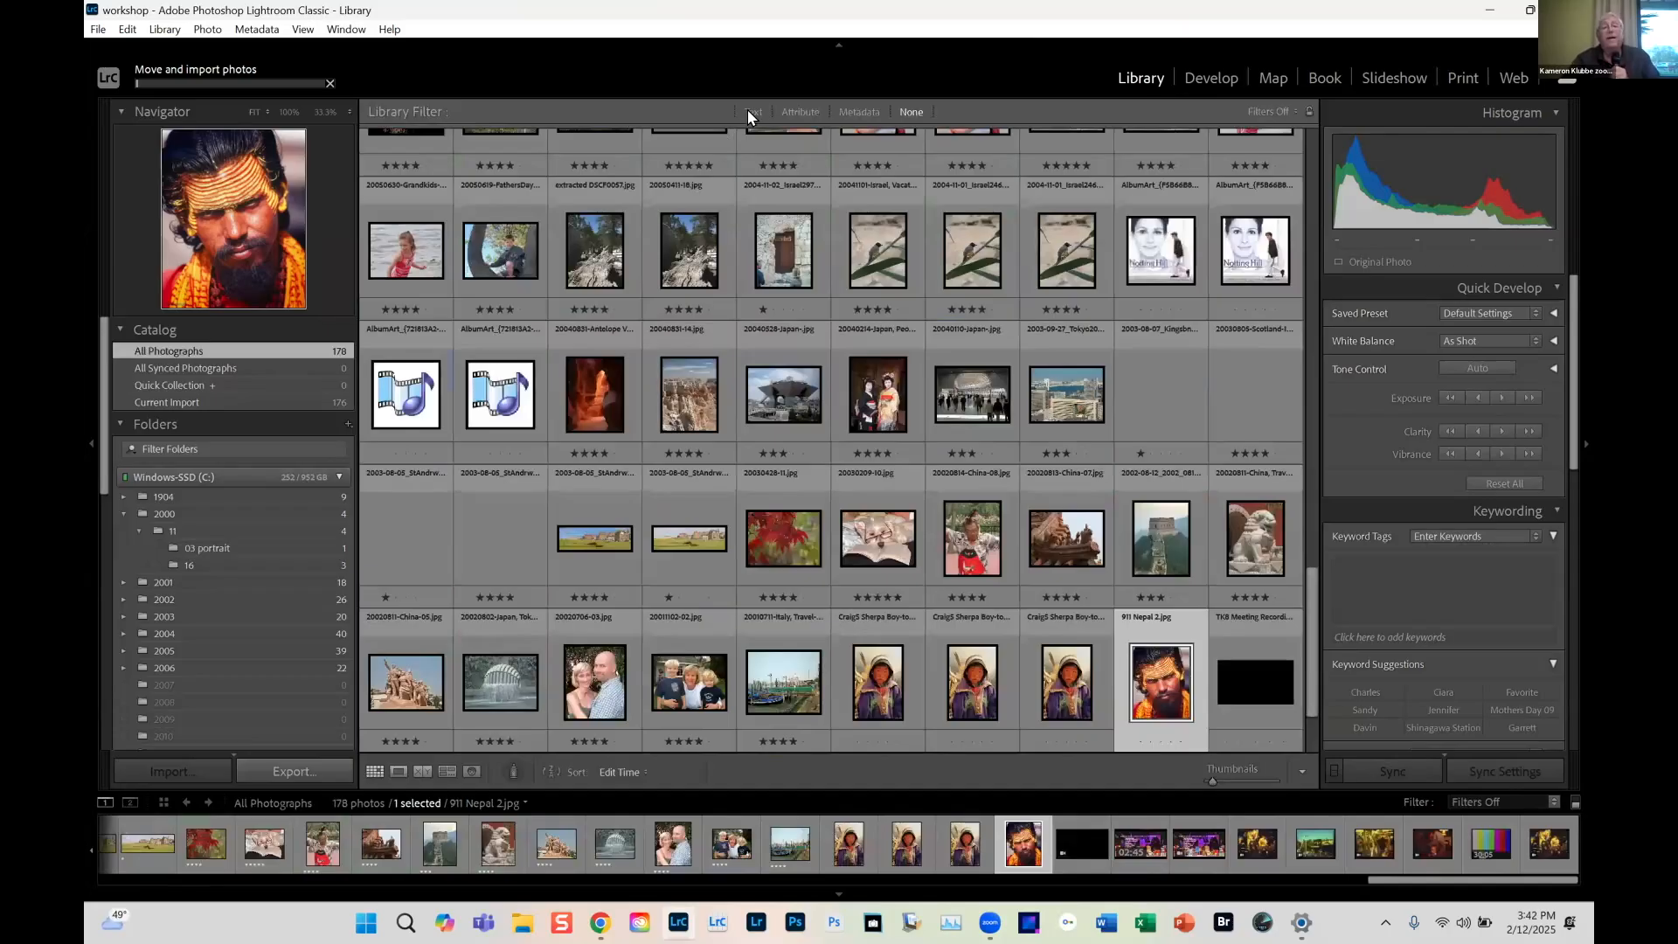
pyautogui.click(748, 111)
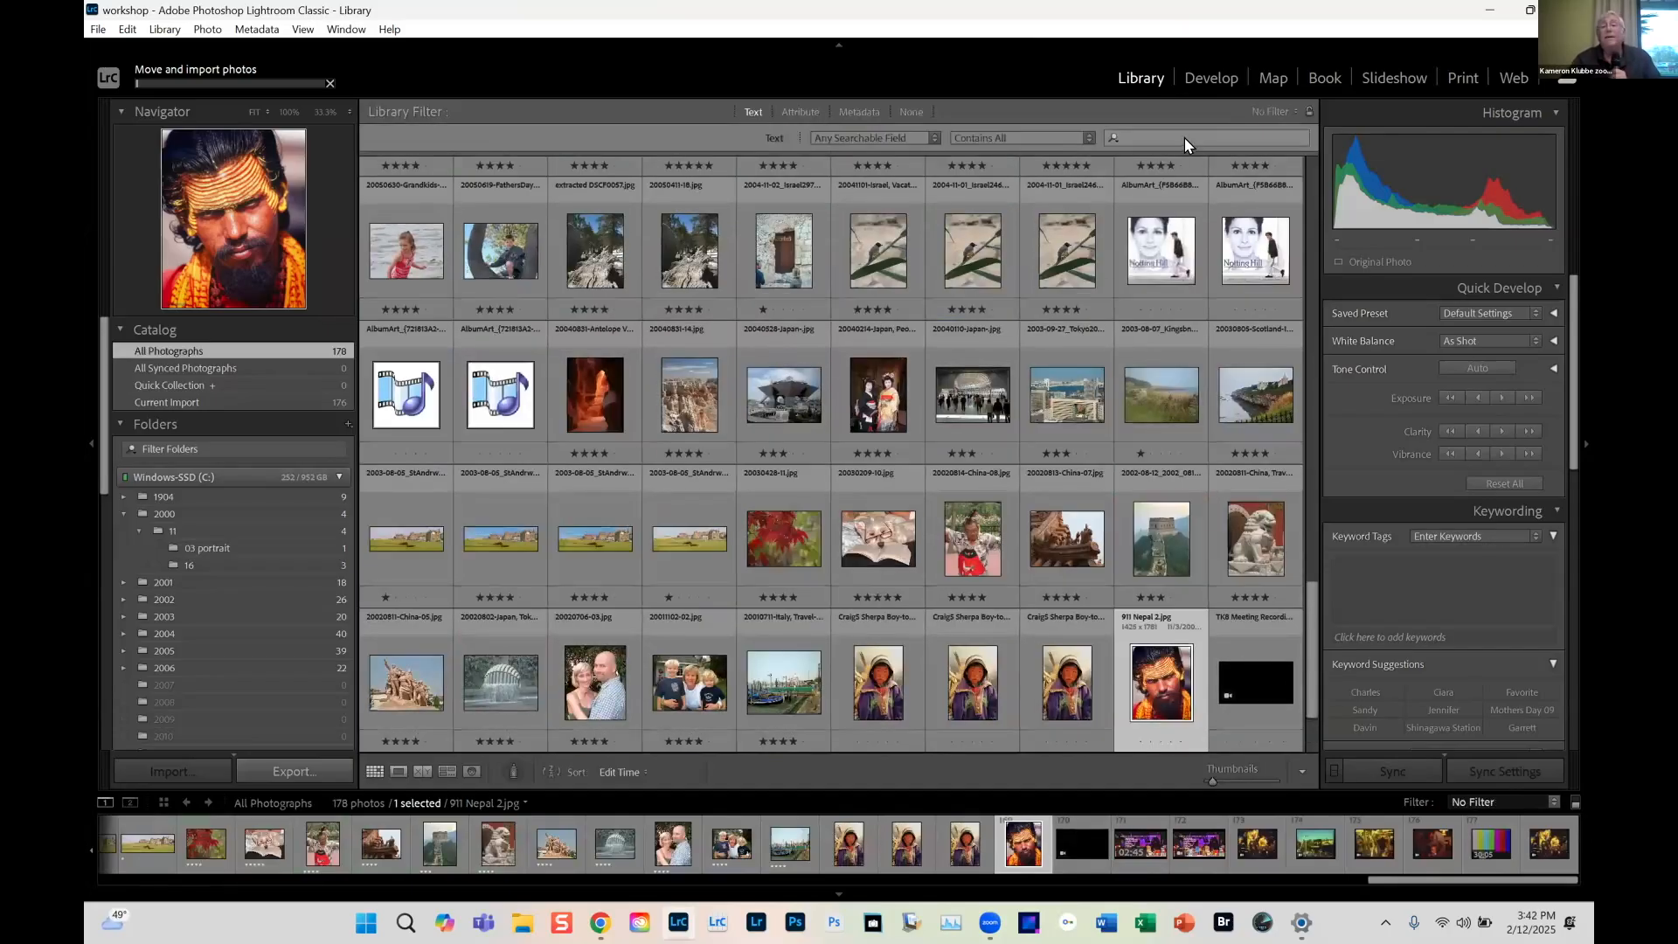
pyautogui.write('po')
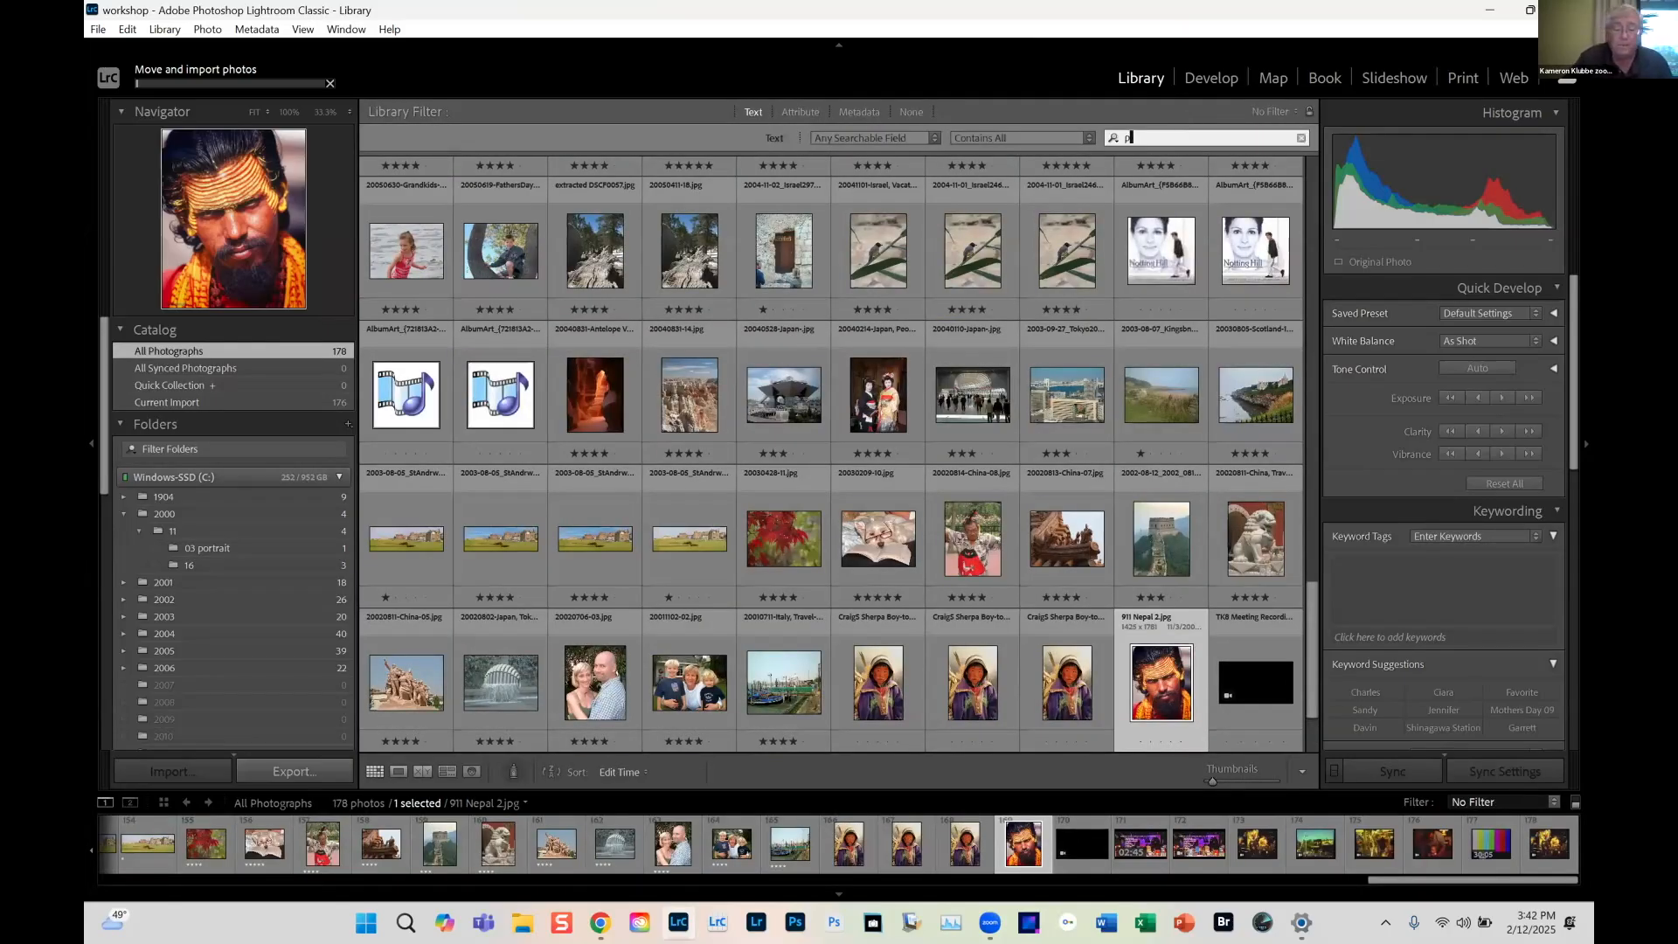
pyautogui.write('rtr')
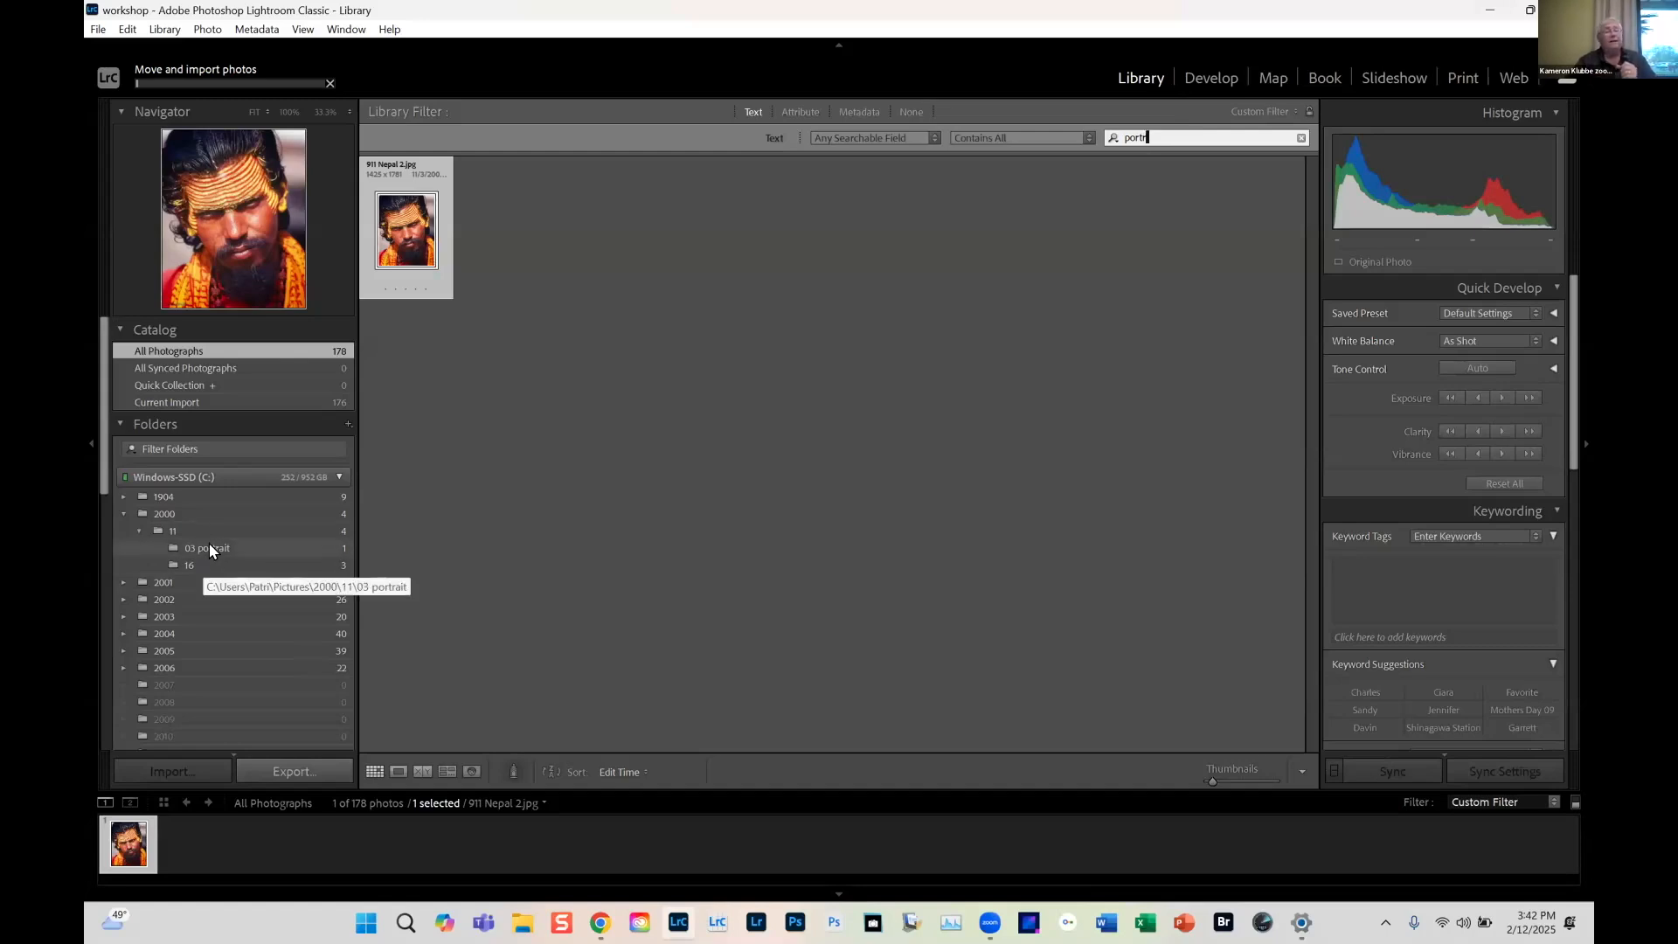
# Restrict the text search to photos rated two stars or higher, and remove that attribute filter again
pyautogui.click(809, 111)
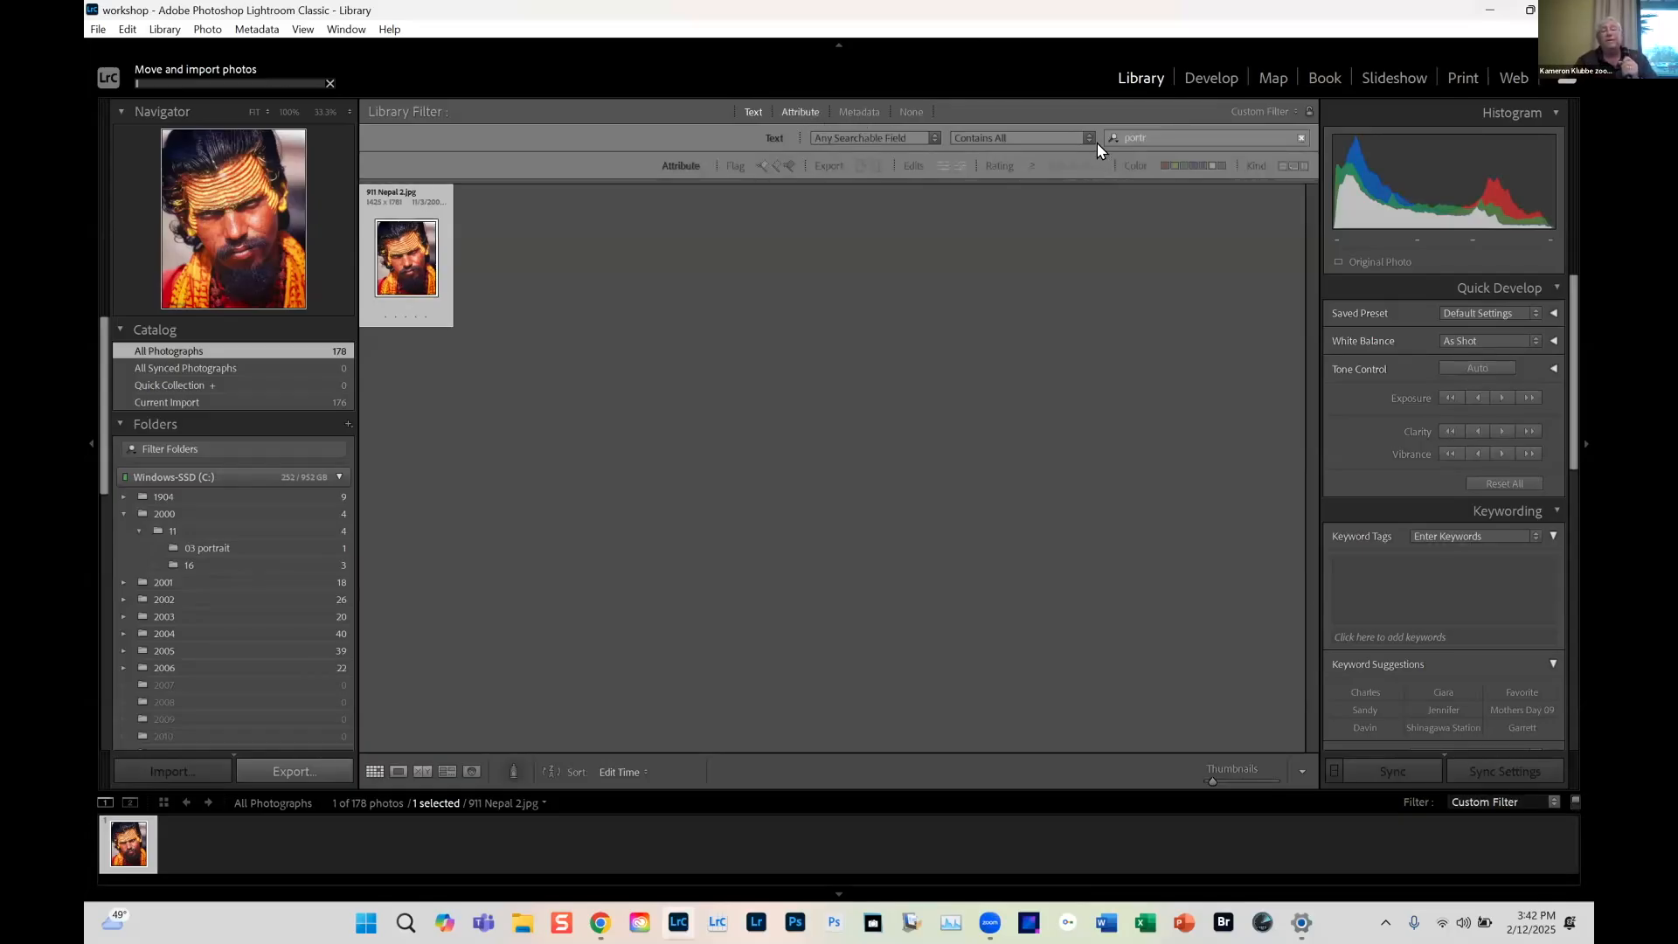
pyautogui.click(1058, 164)
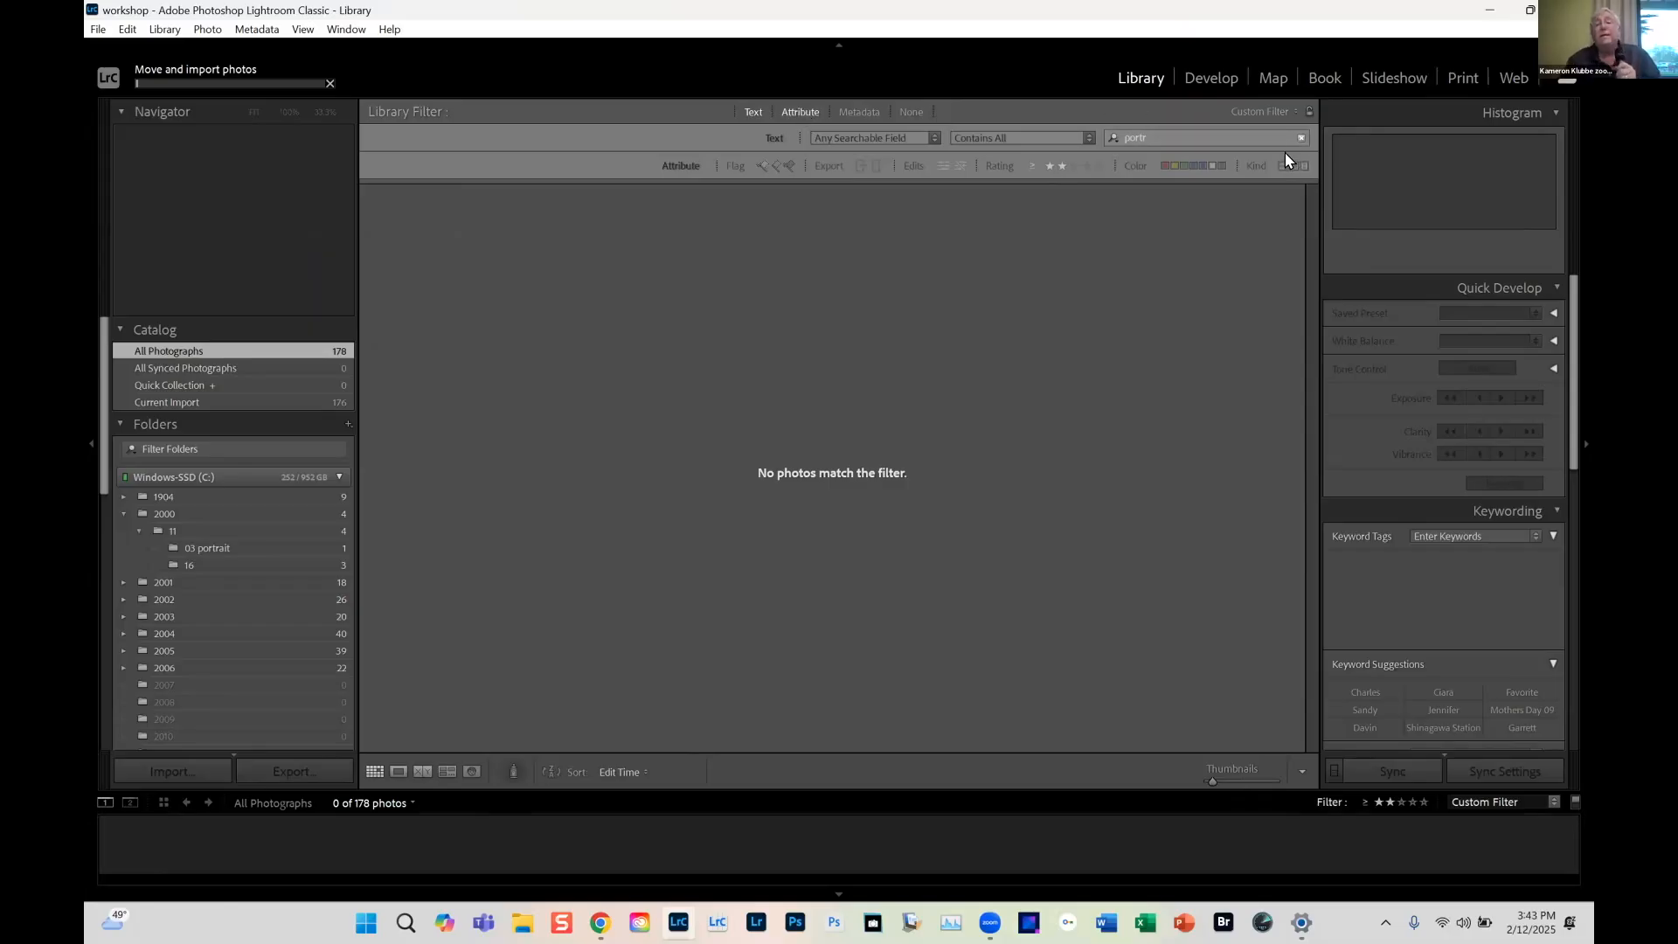
pyautogui.click(793, 112)
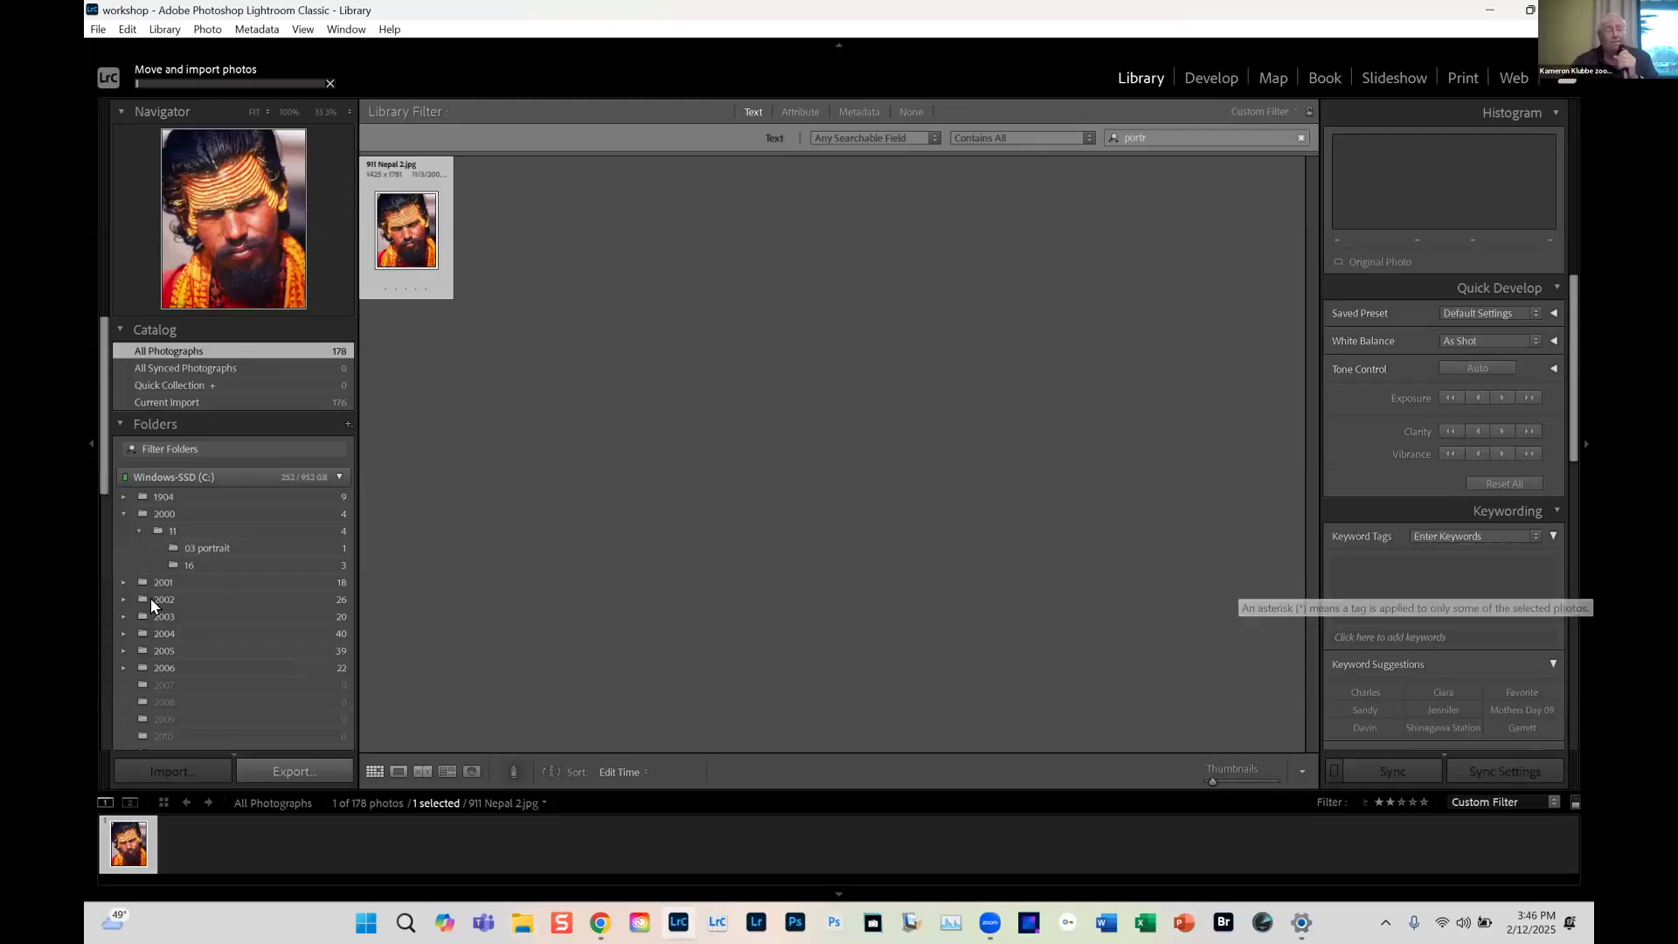
# Show the 03 portrait folder in People view and set face detection to Only Find Faces As-Needed
pyautogui.click(215, 546)
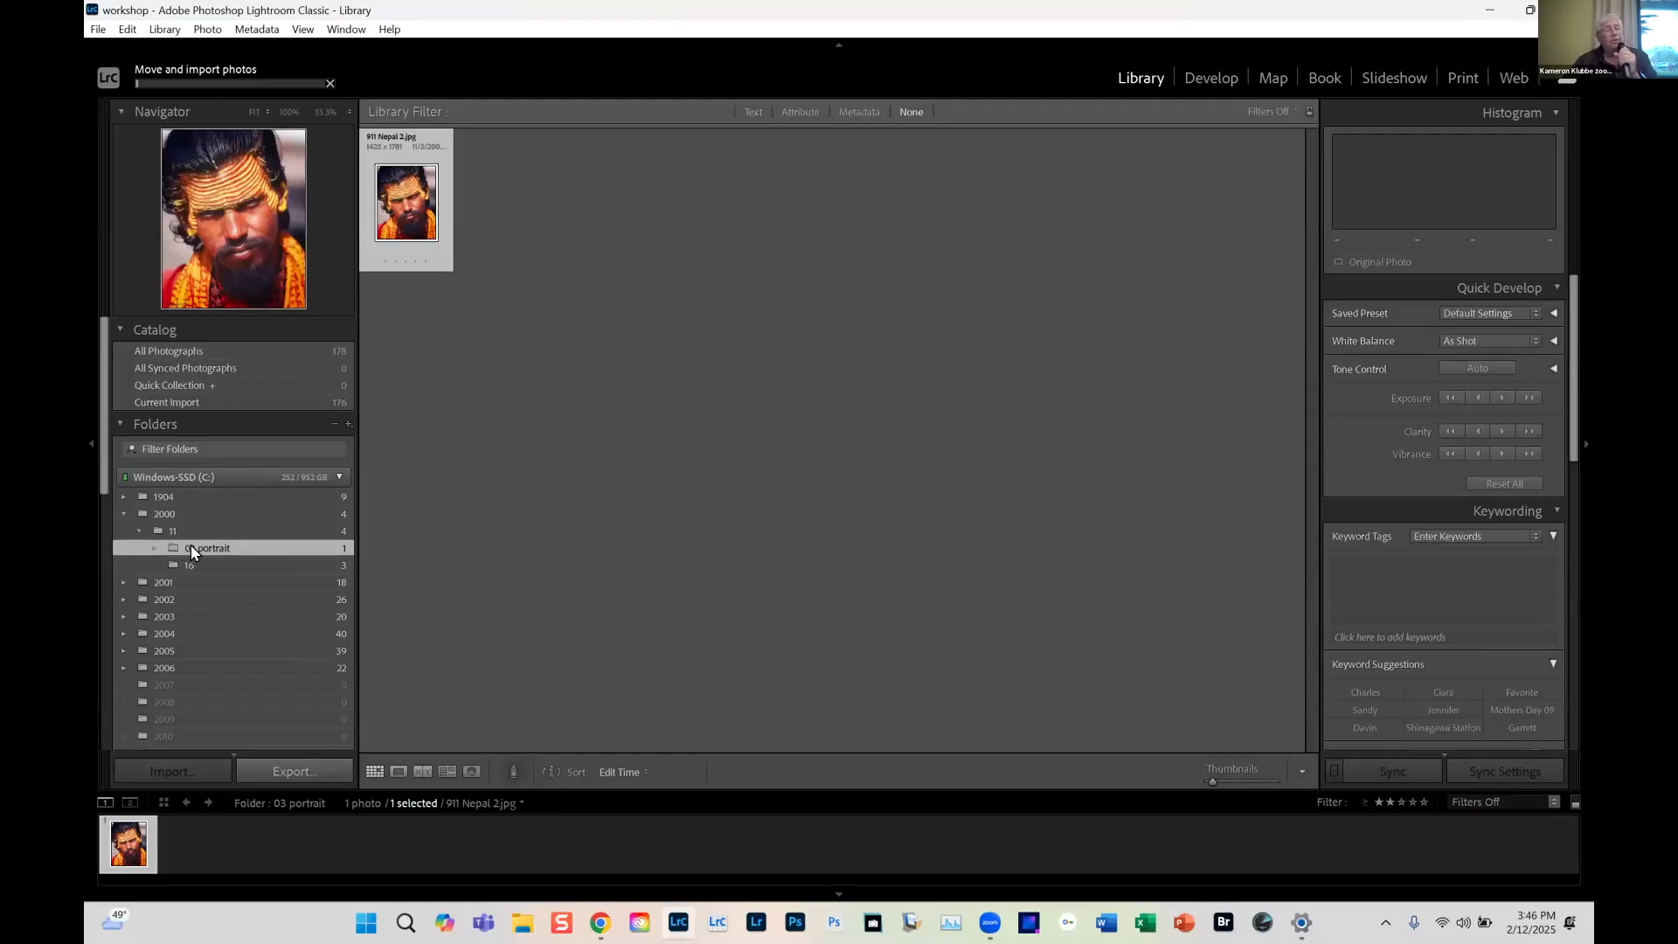
pyautogui.click(470, 773)
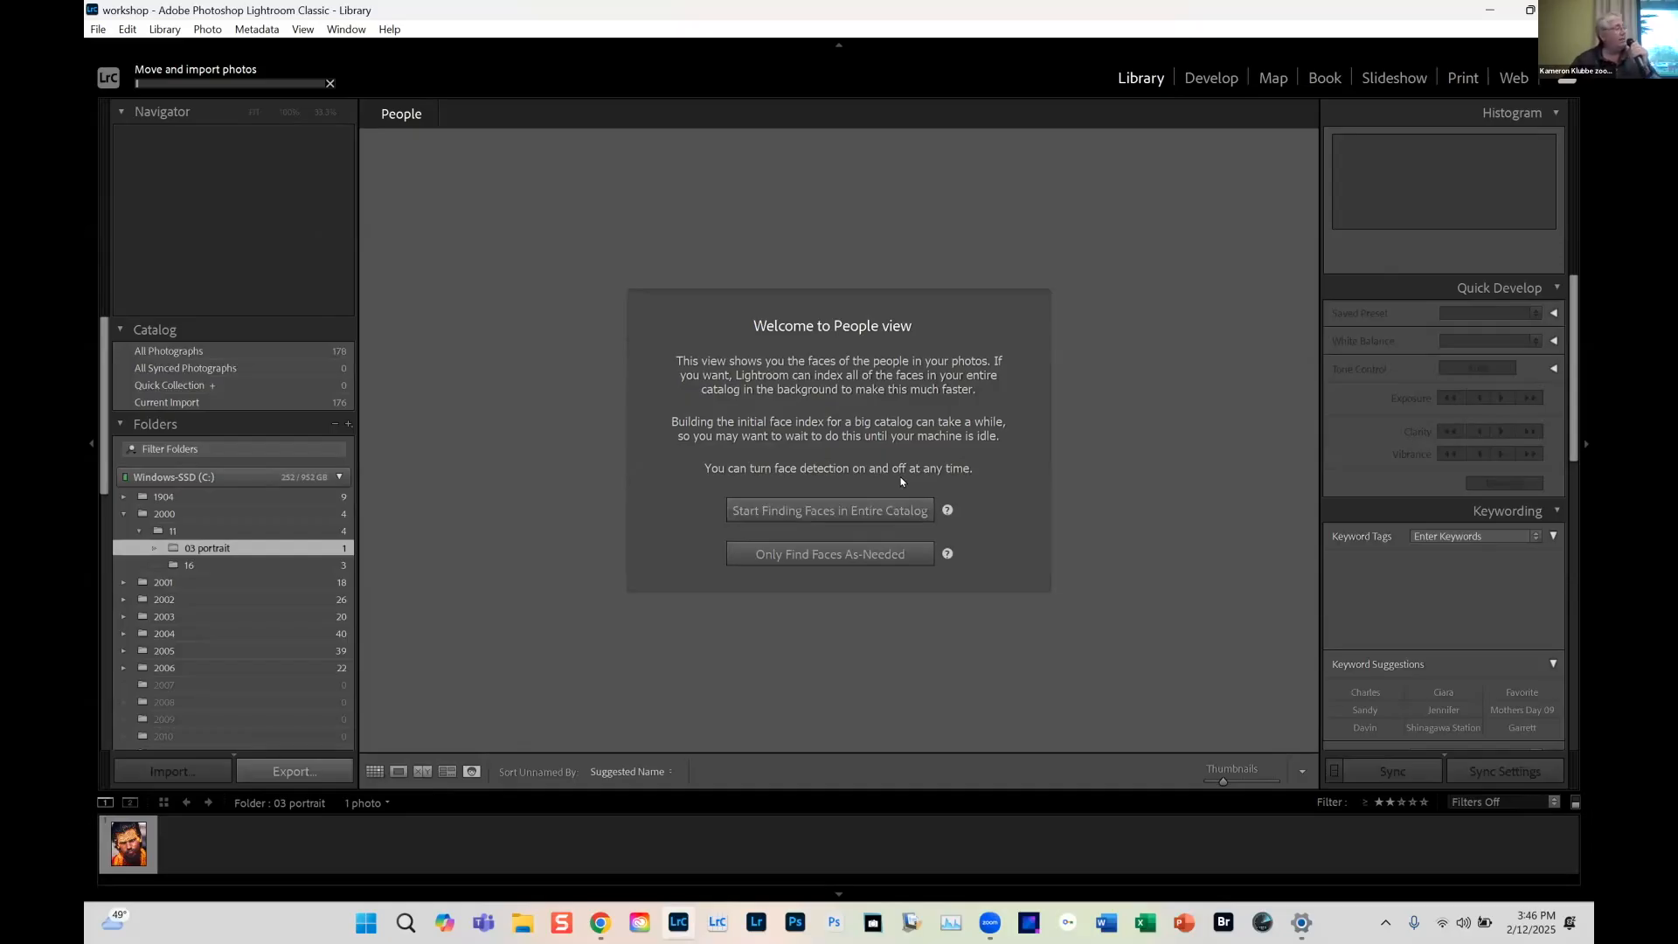
pyautogui.click(806, 556)
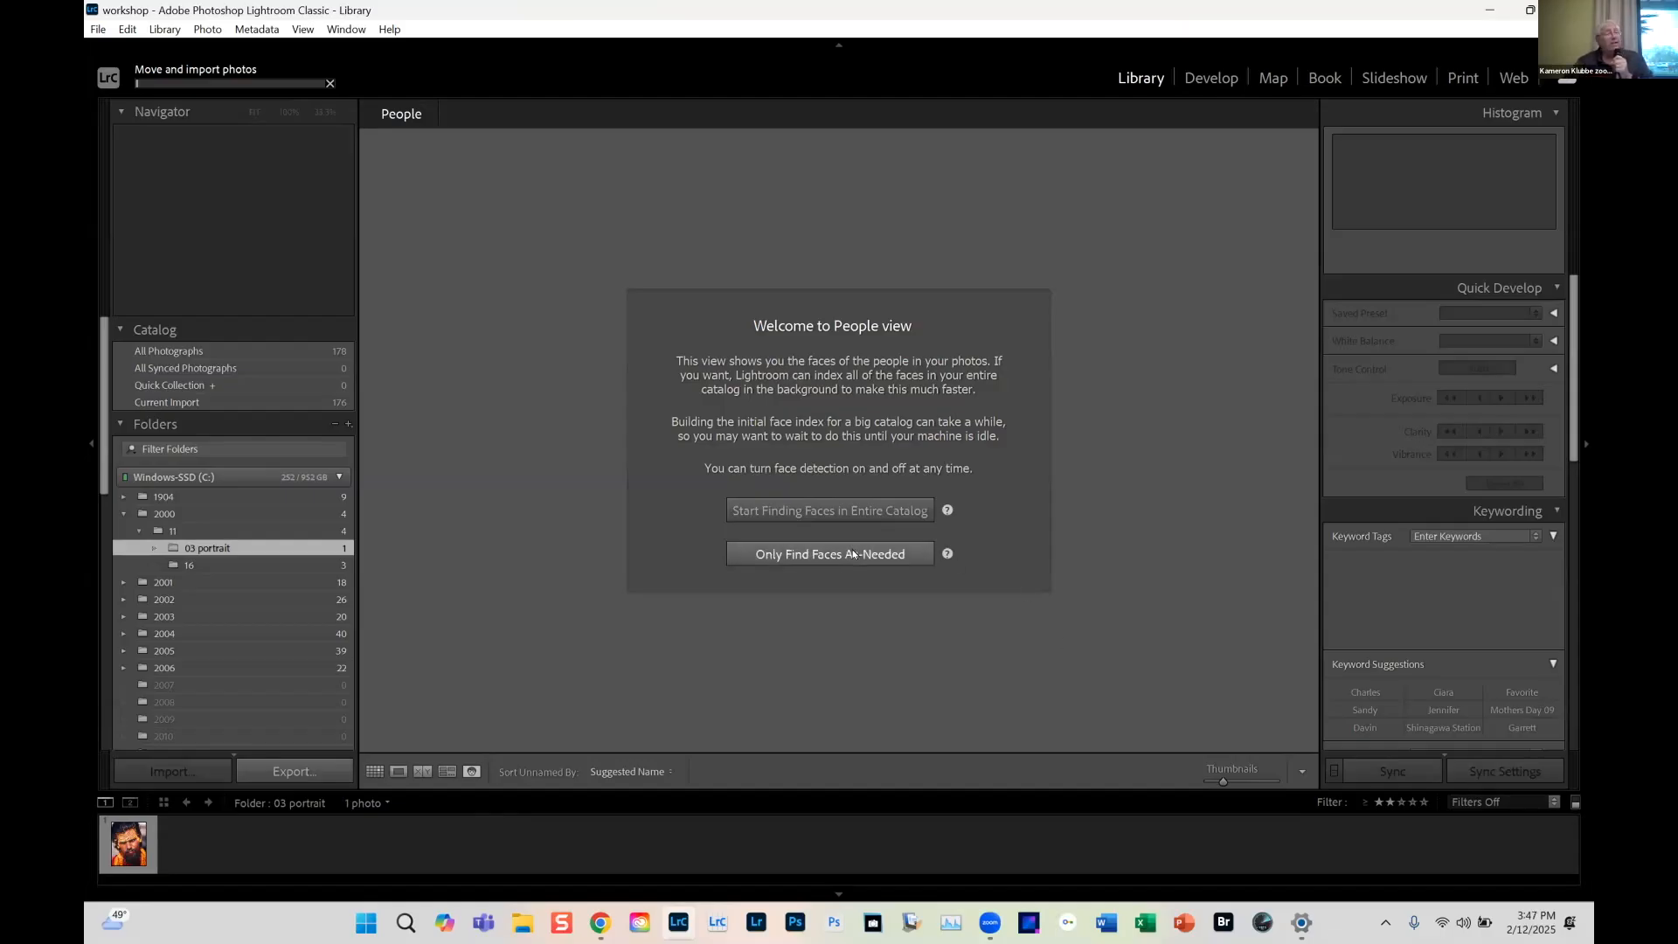
pyautogui.click(853, 551)
pyautogui.click(195, 76)
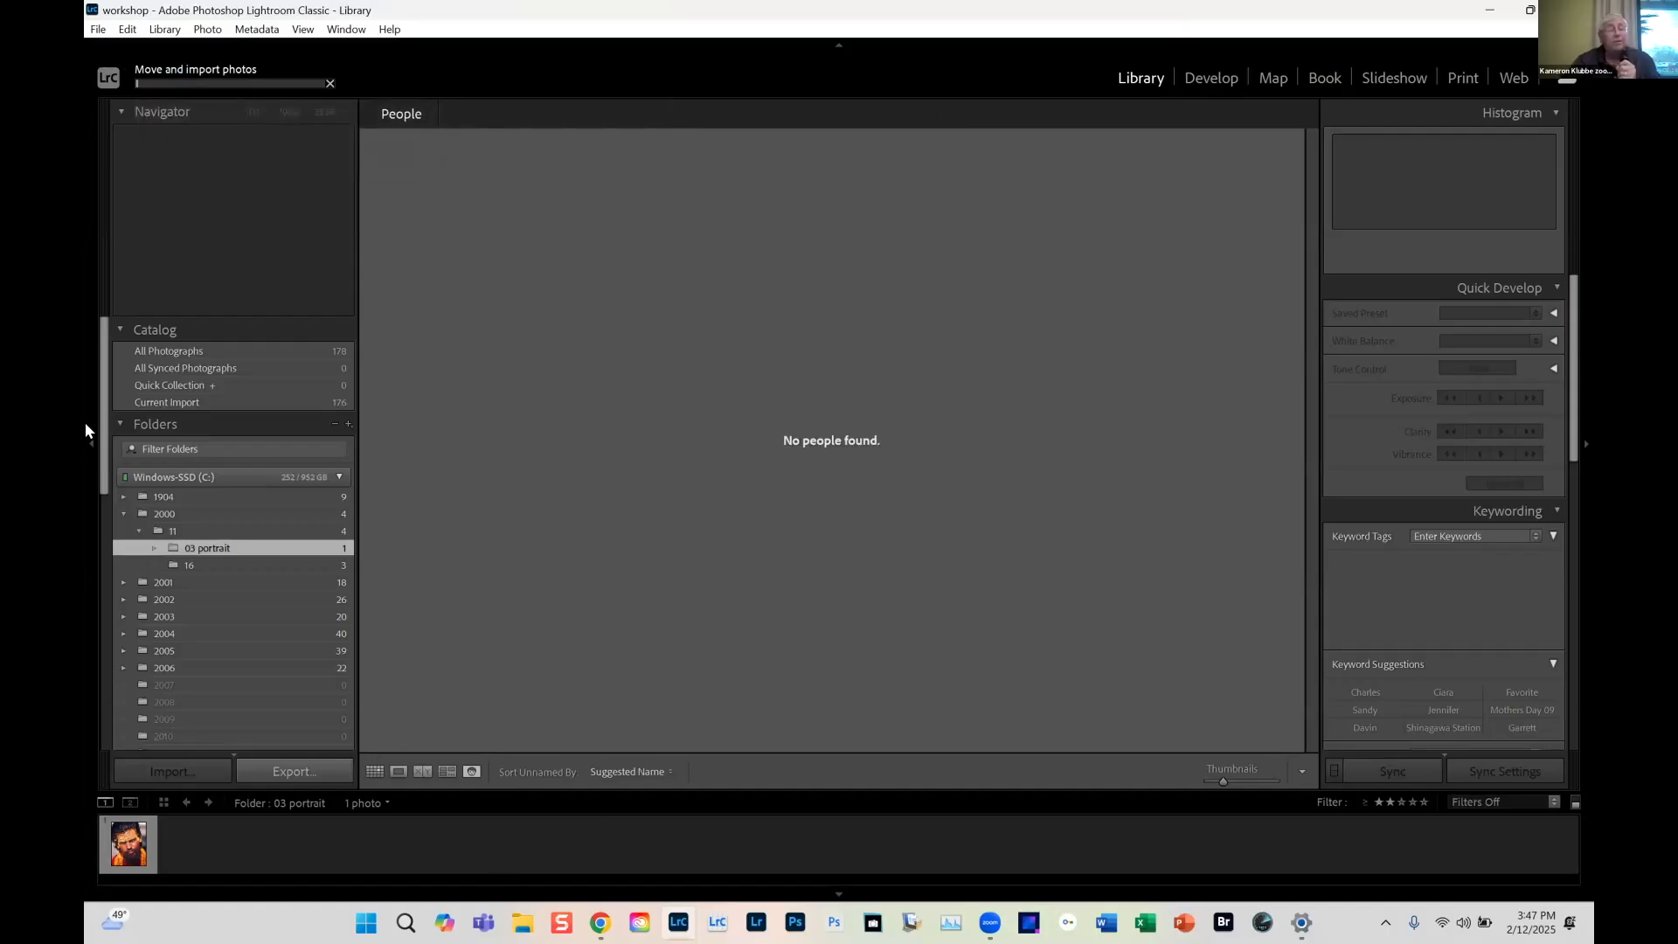
# Return to the grid, select 911 Nepal 2.jpg and look for its face in People view
pyautogui.click(472, 773)
pyautogui.click(407, 212)
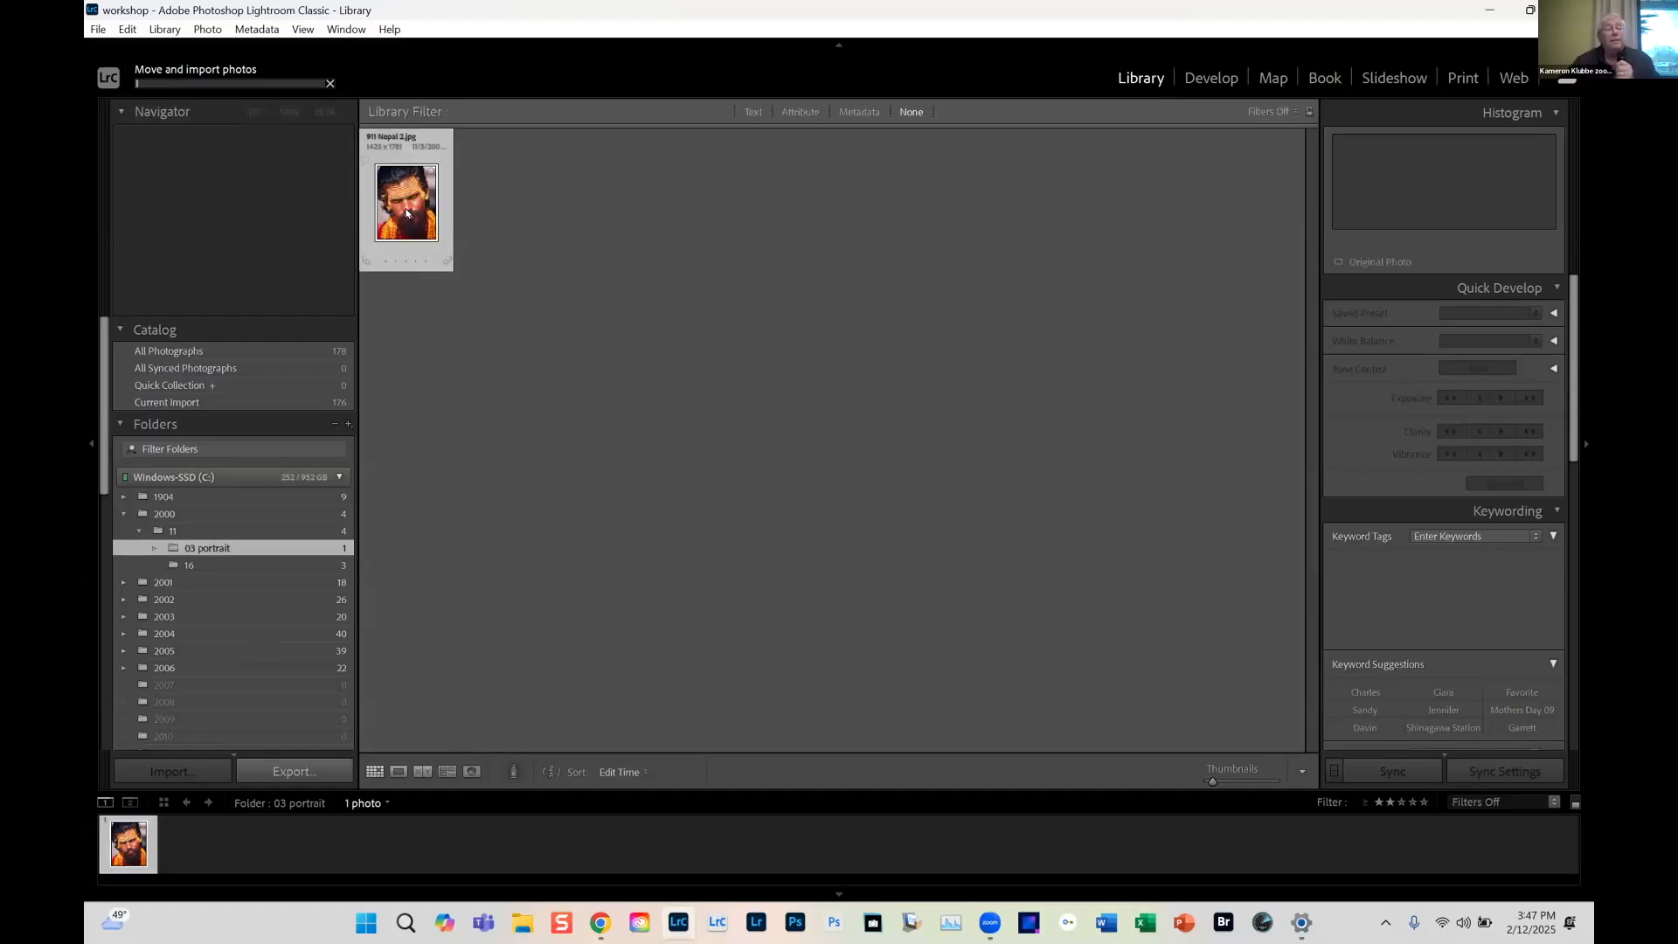
pyautogui.click(471, 772)
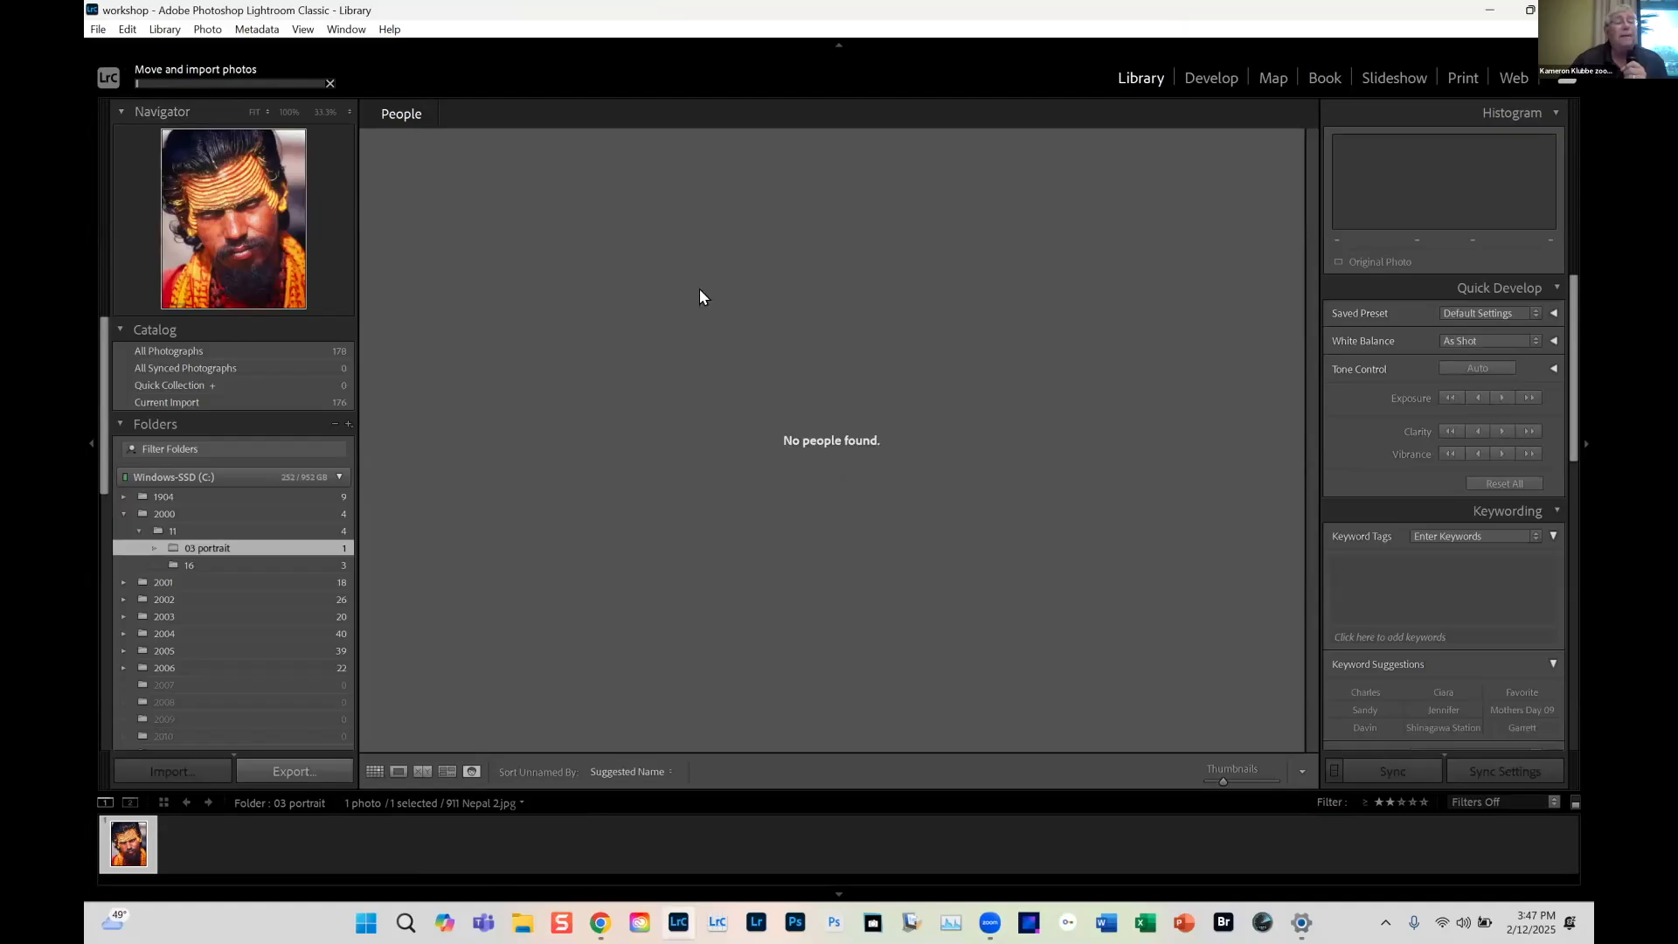
pyautogui.click(703, 616)
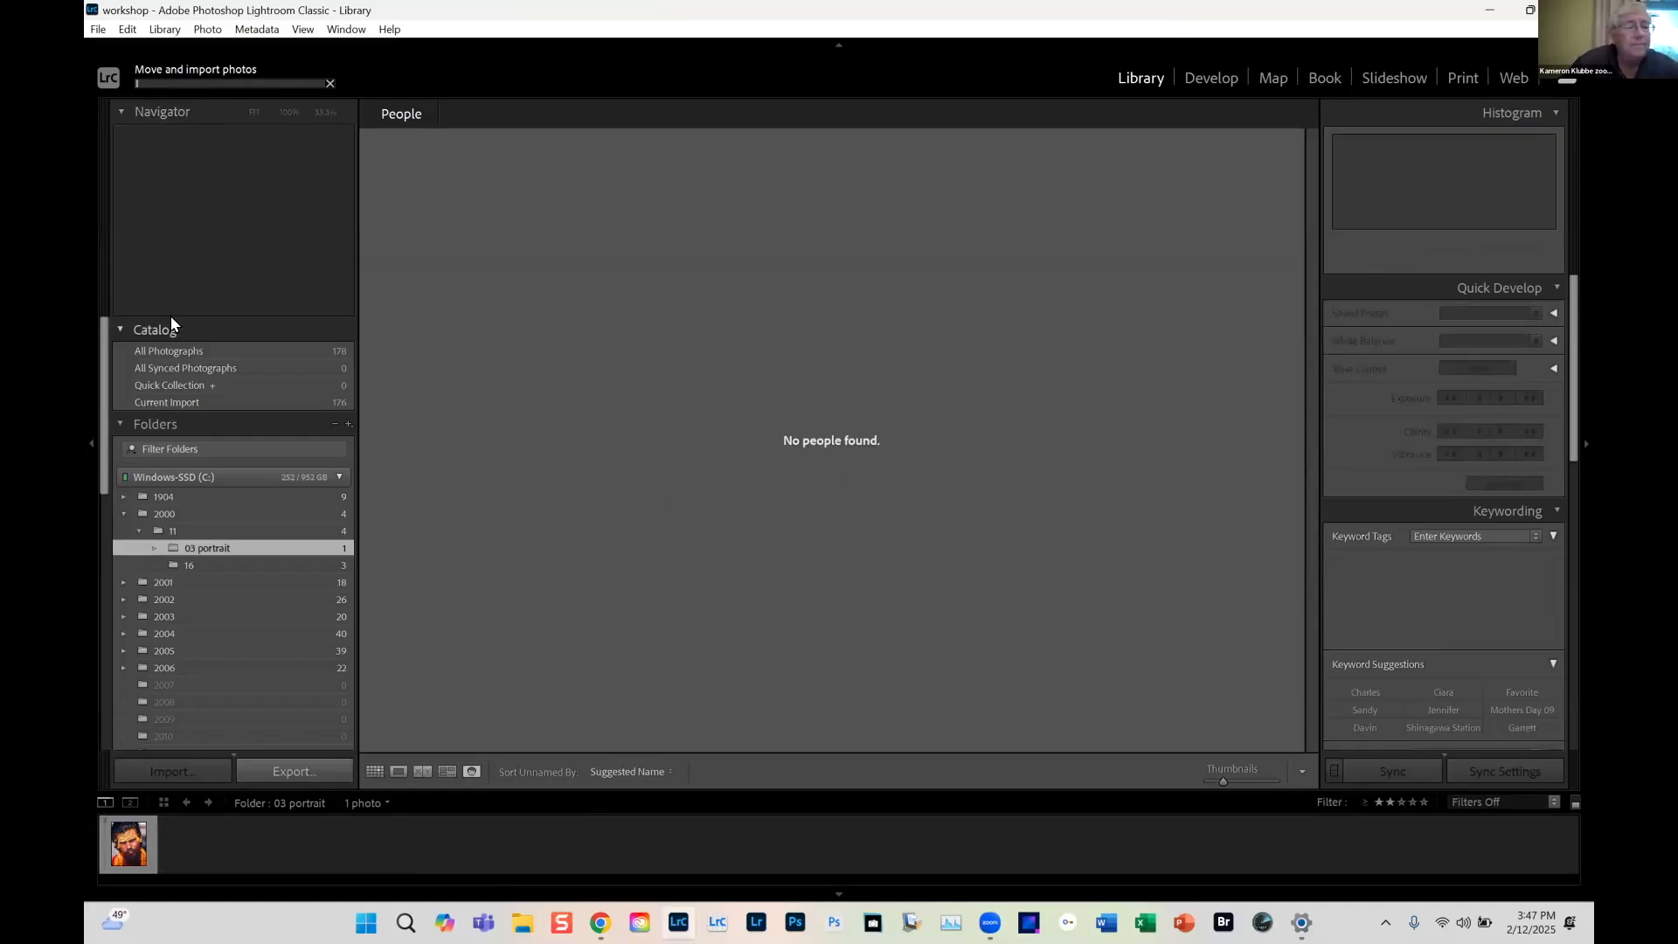
pyautogui.click(232, 69)
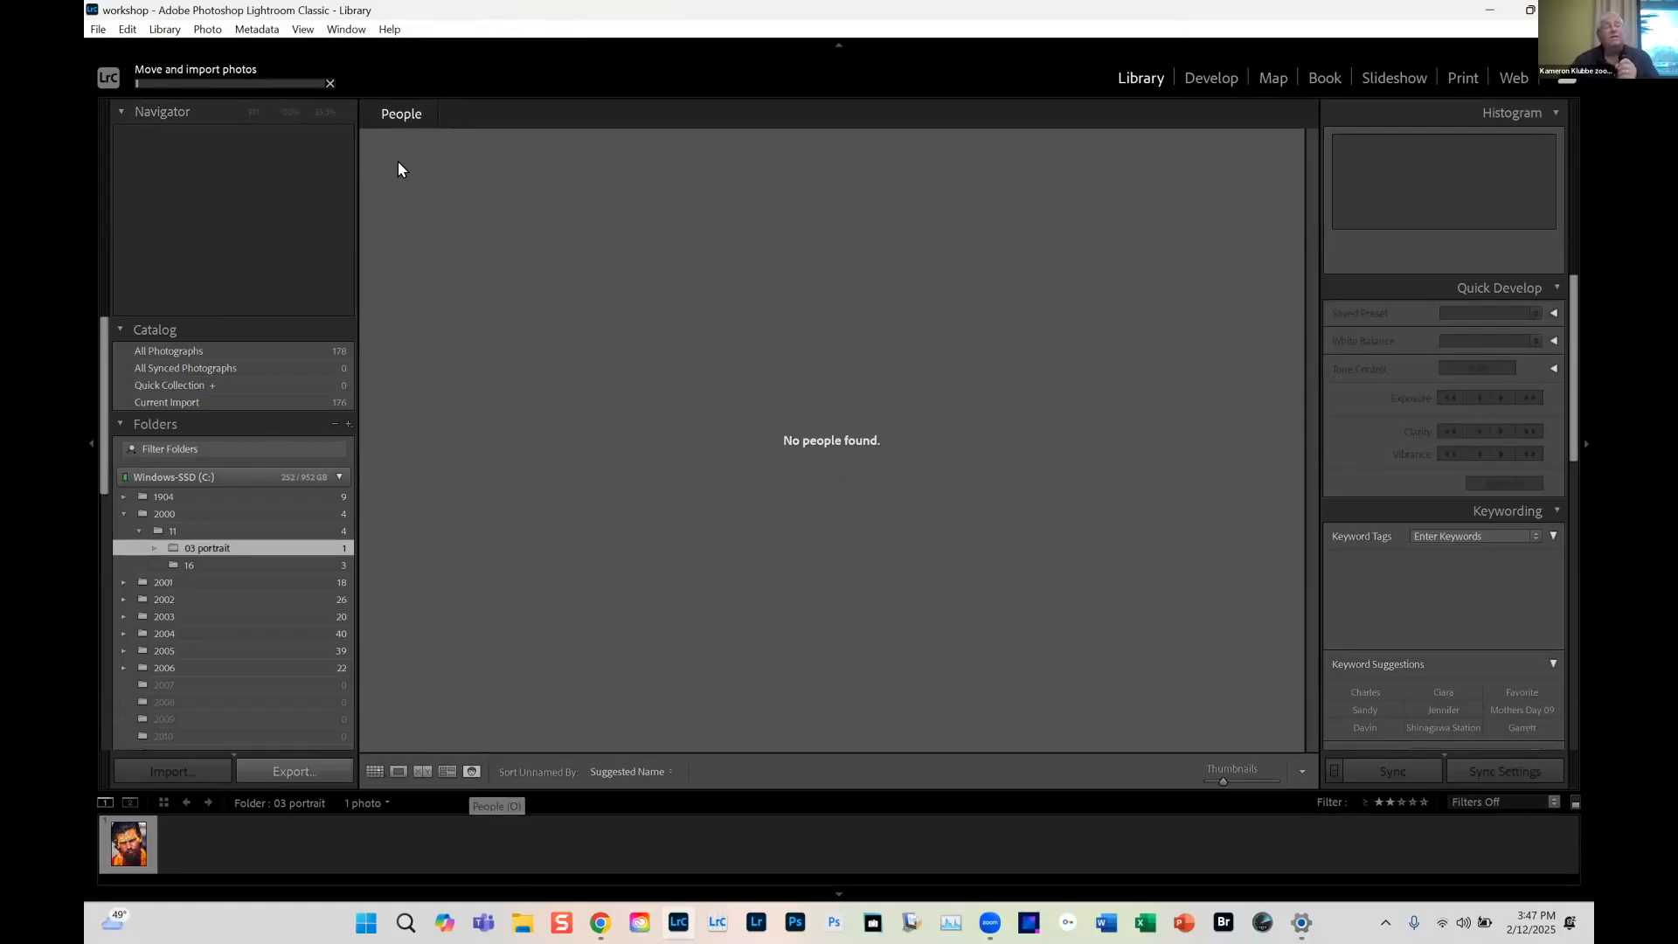
# Go back to the thumbnail grid, reselect the 03 portrait folder's photo and retry People view
pyautogui.press('g')
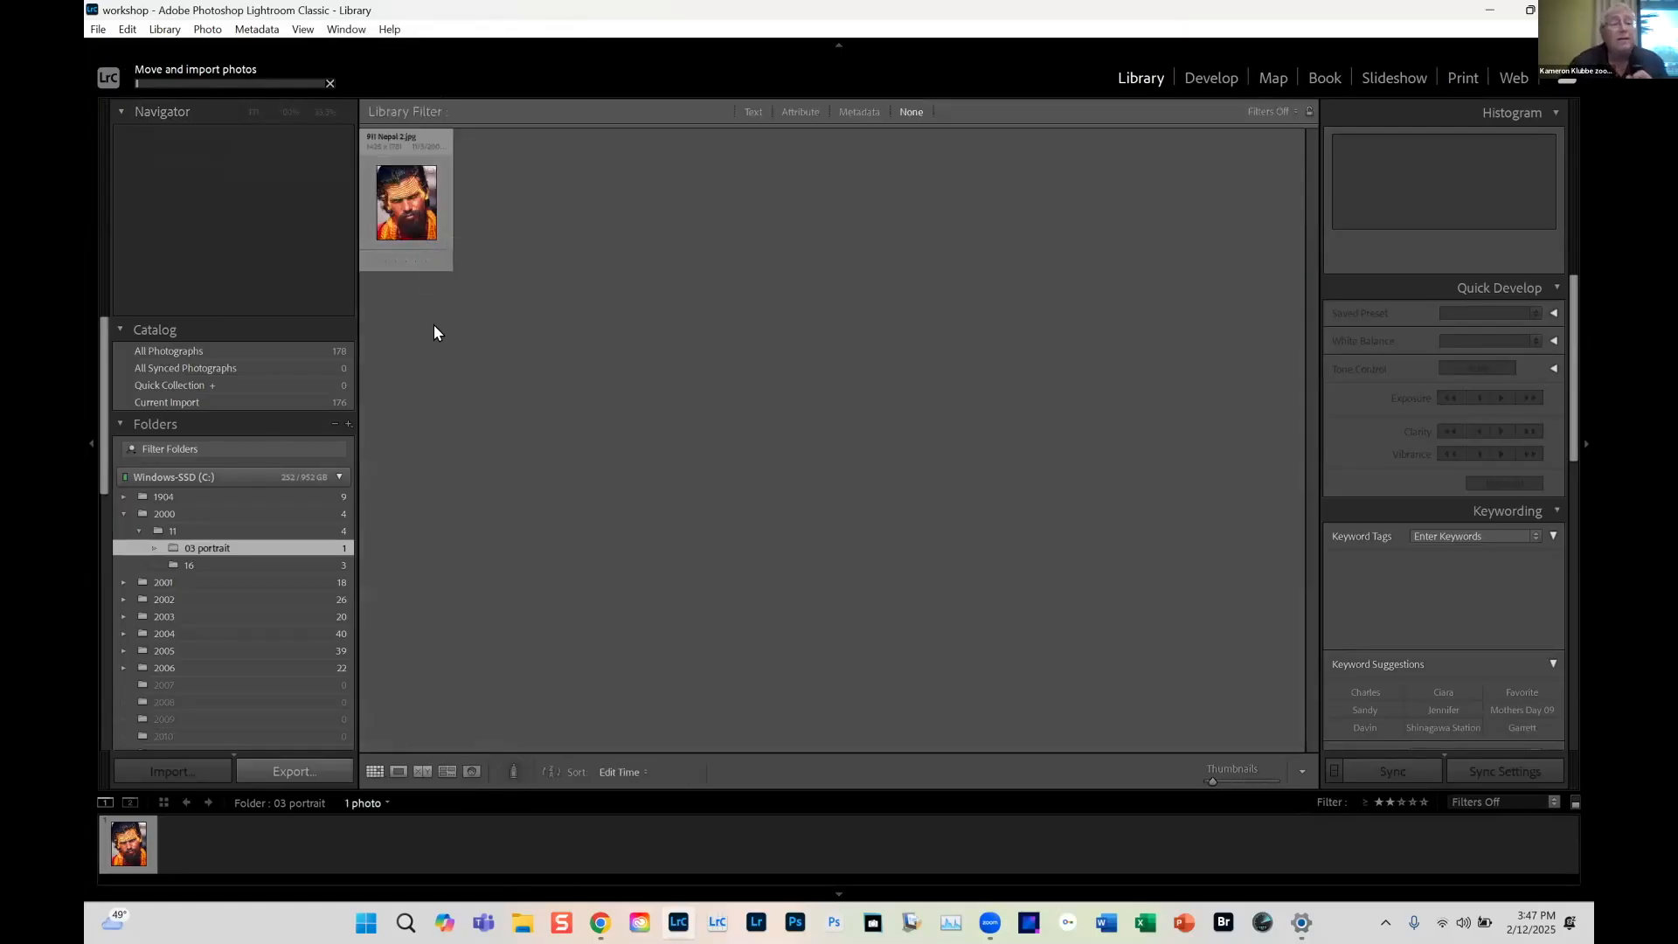
pyautogui.click(412, 193)
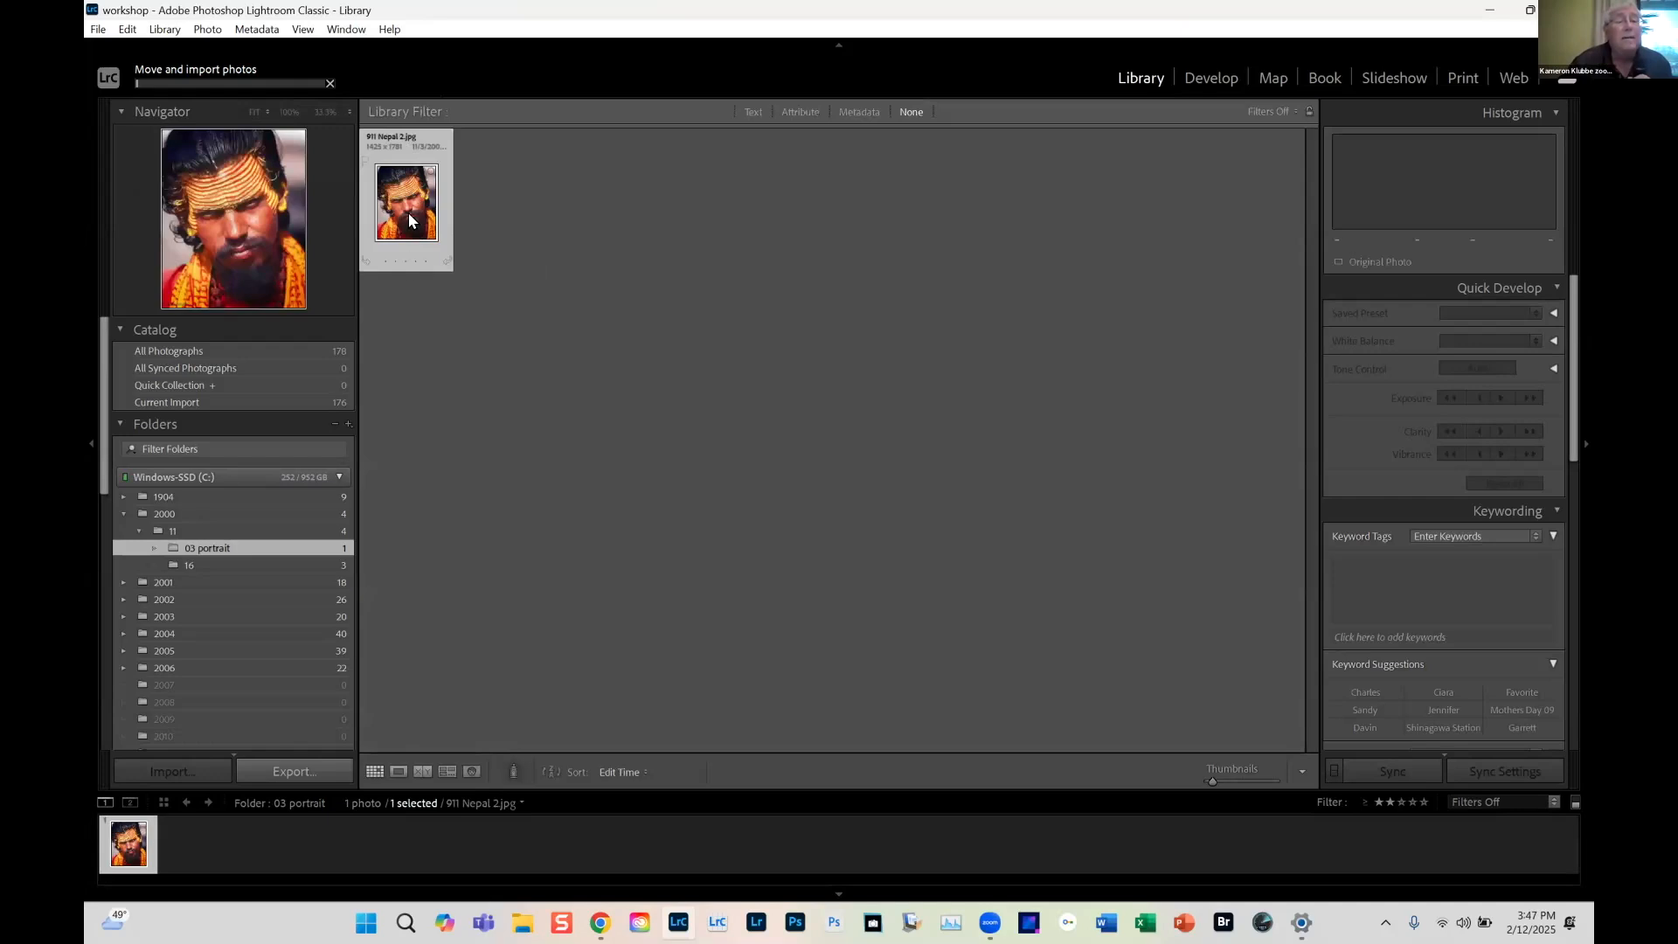
pyautogui.click(464, 767)
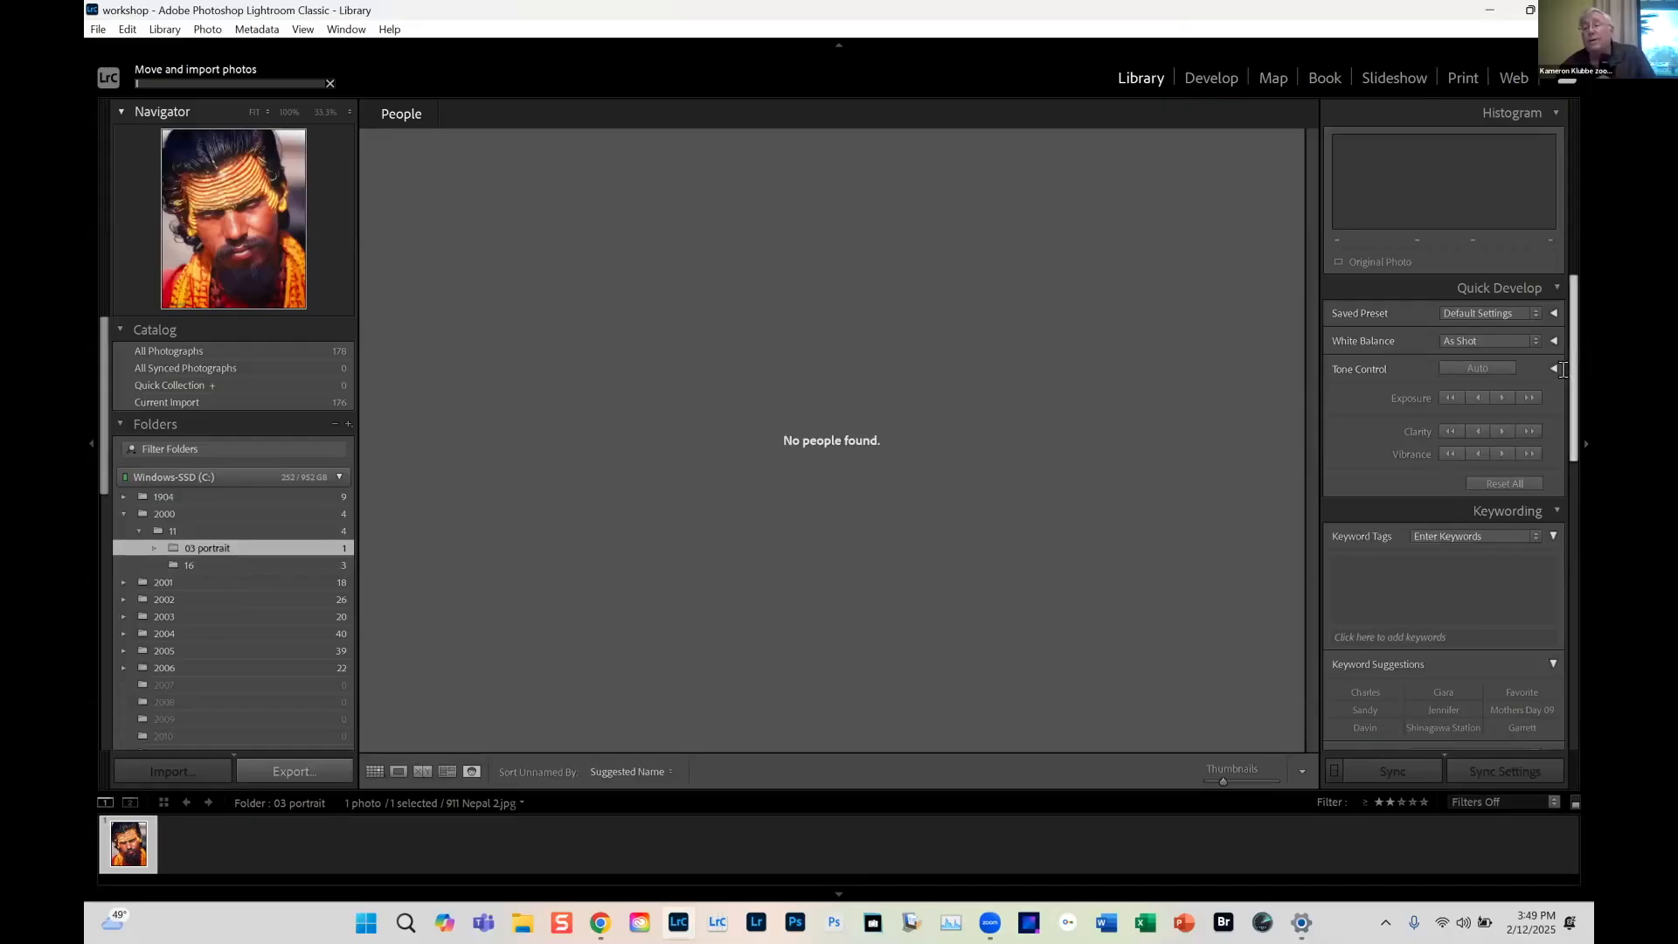
# Review the metadata of 911 Nepal 2.jpg and check the background activity list for Address Lookup and Face Detection
pyautogui.scroll(-3, 1567, 462)
pyautogui.scroll(-10, 1567, 461)
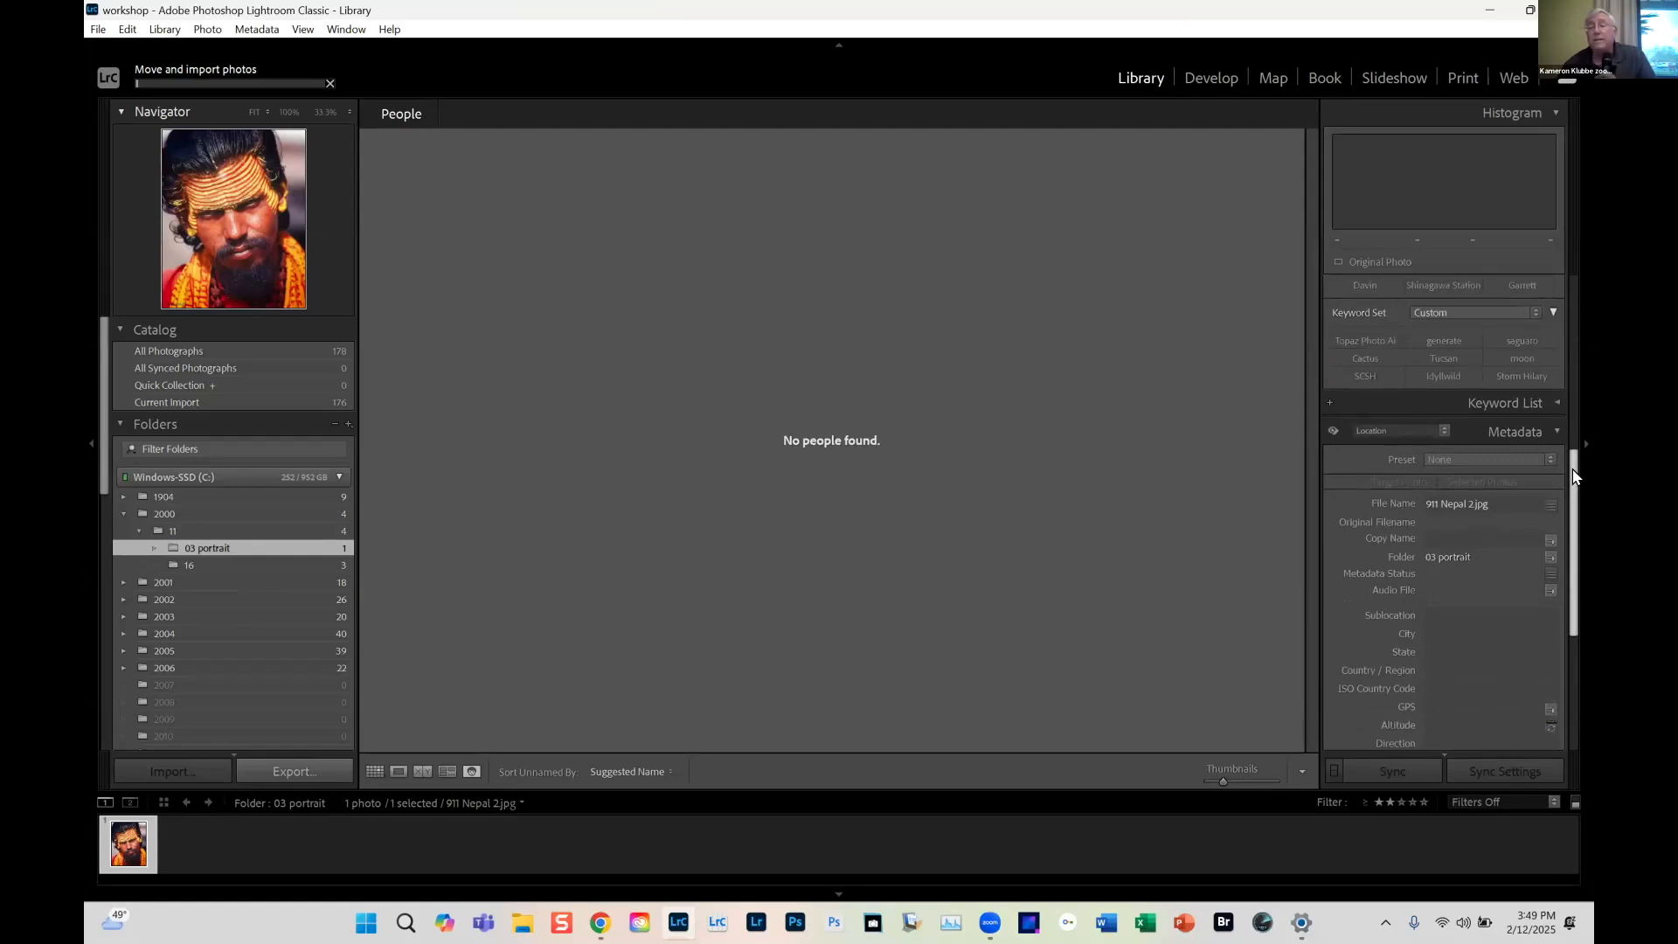
pyautogui.scroll(-2, 1578, 492)
pyautogui.scroll(-5, 1579, 499)
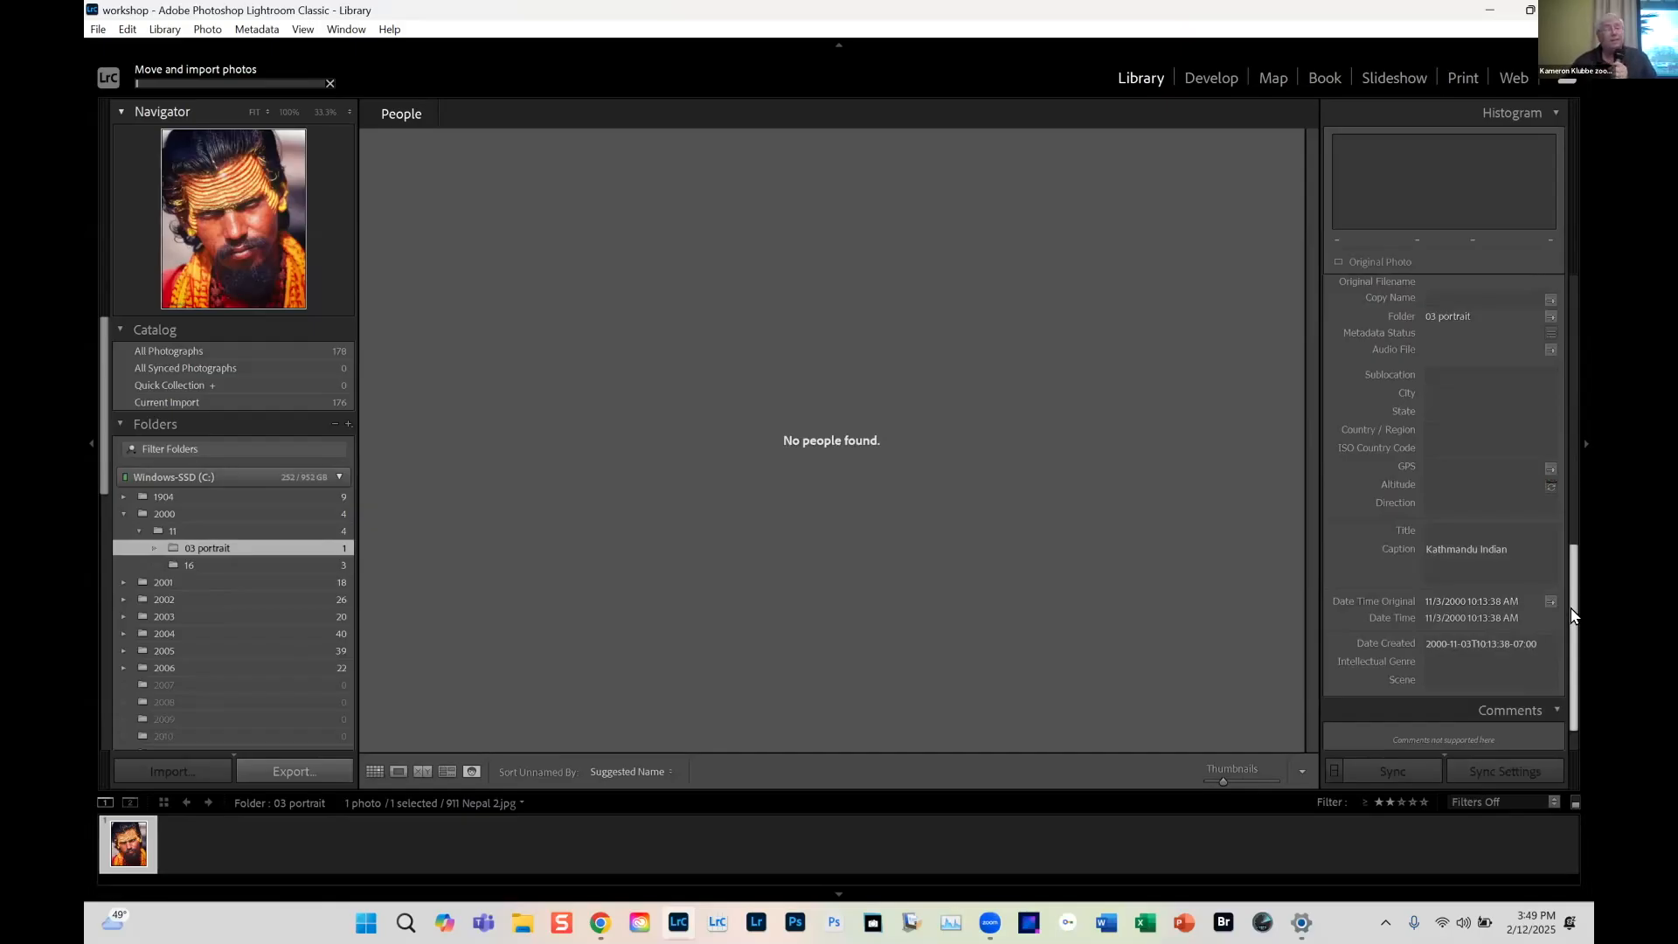
pyautogui.moveTo(1571, 615); pyautogui.dragTo(1580, 281)
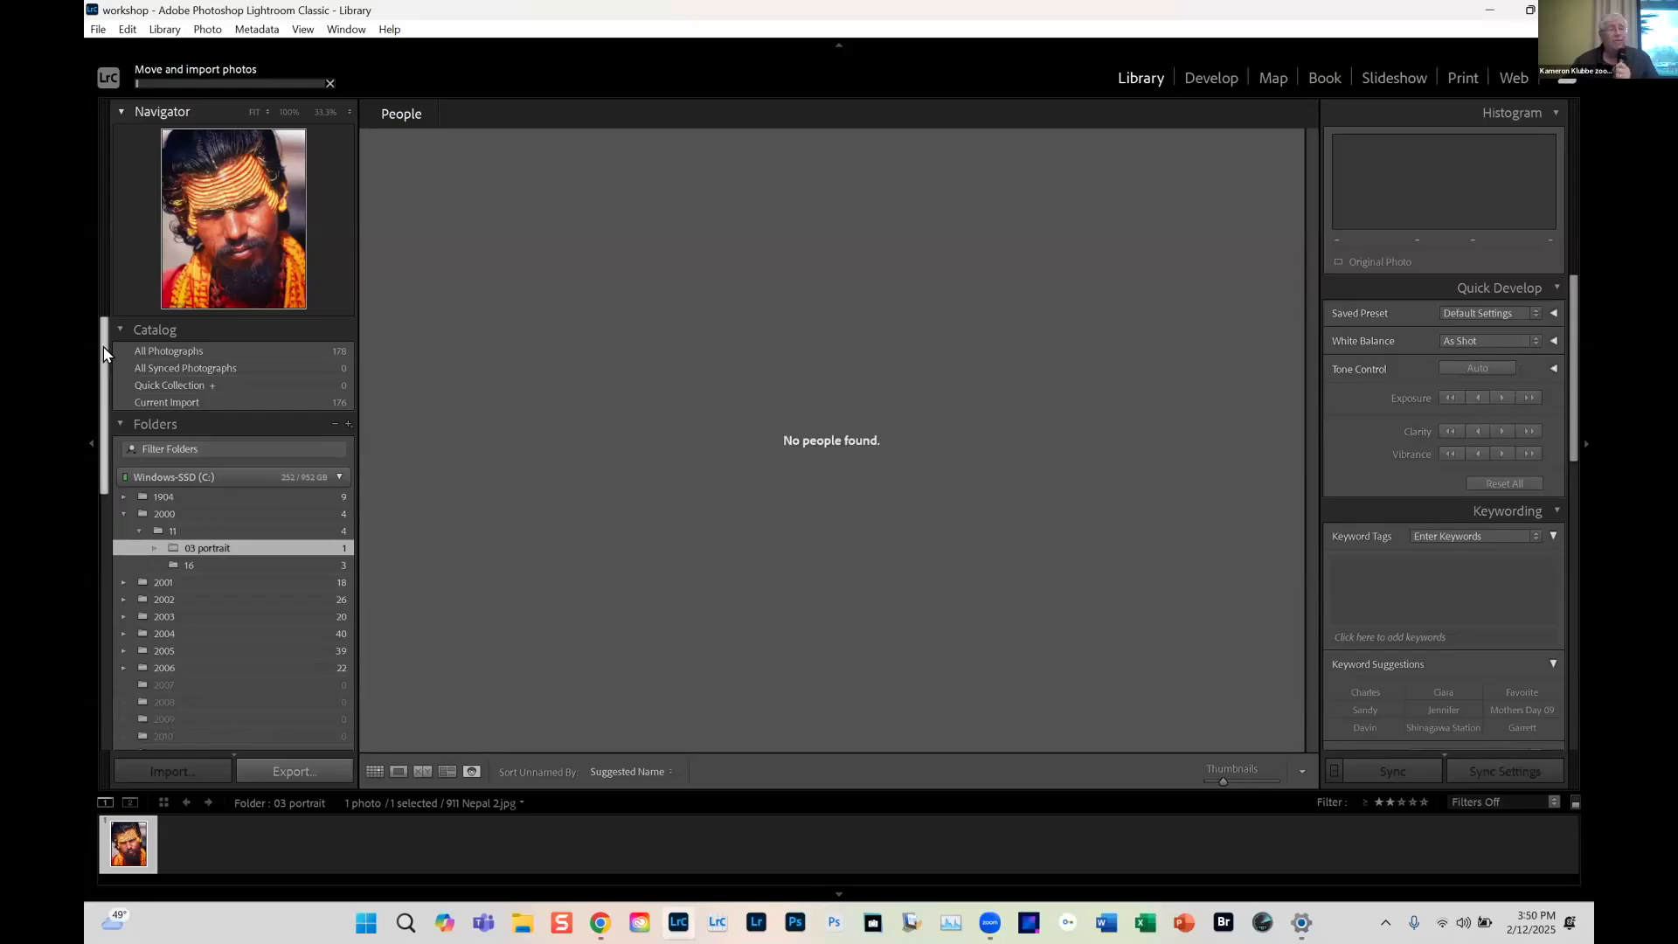
pyautogui.click(227, 66)
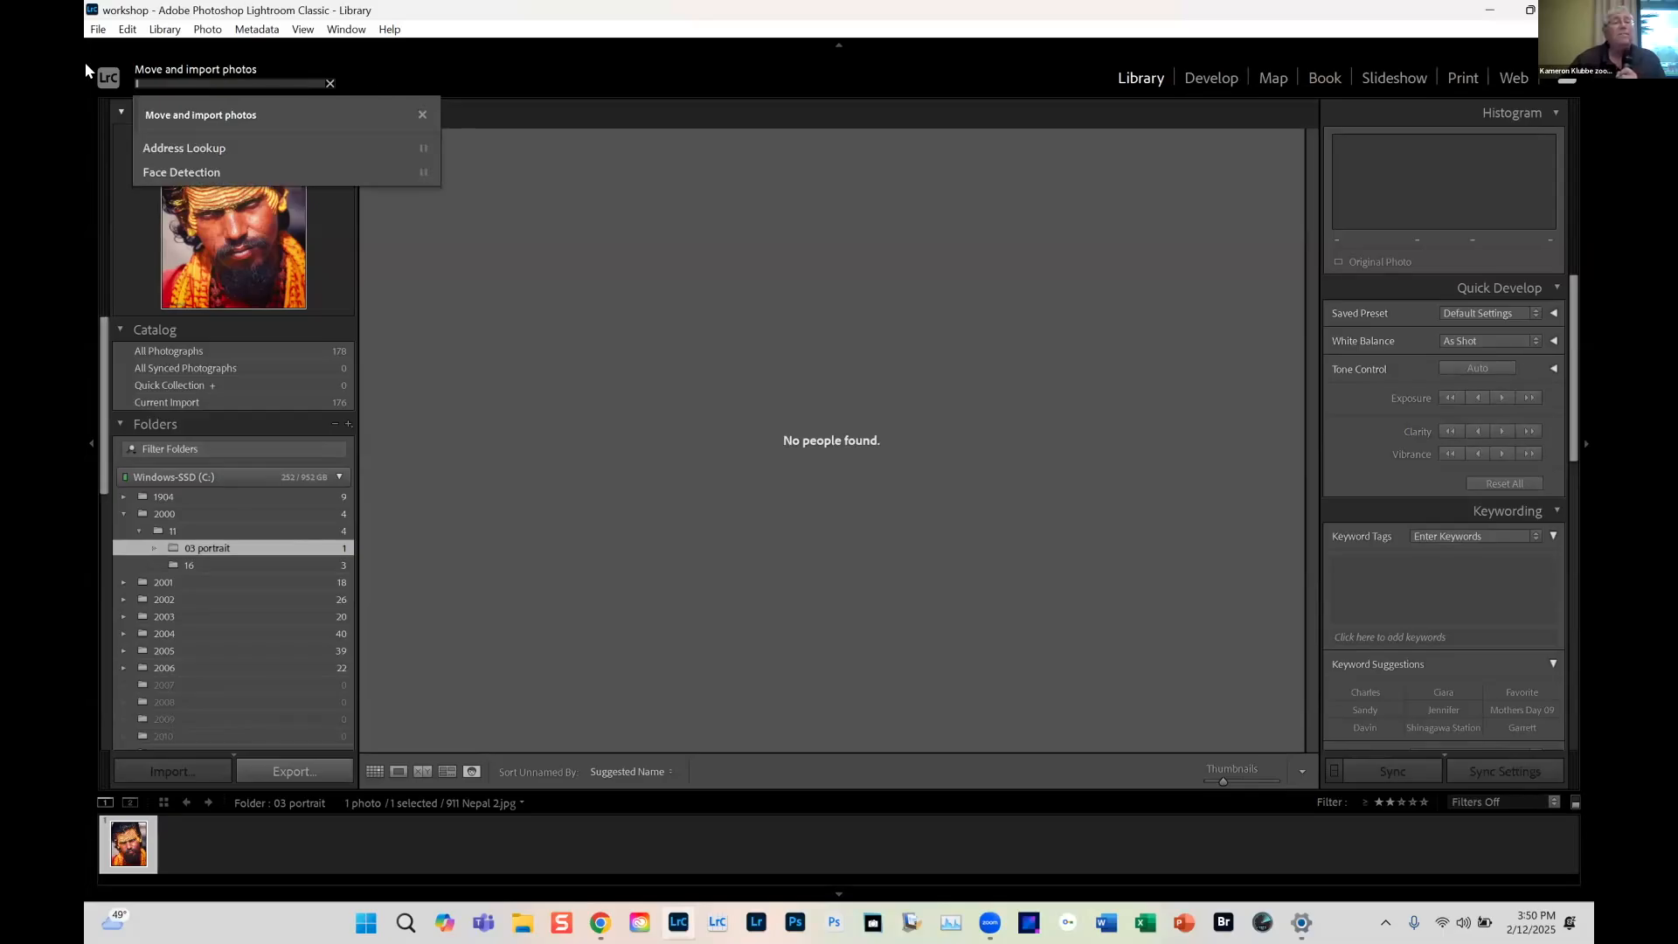
pyautogui.click(512, 89)
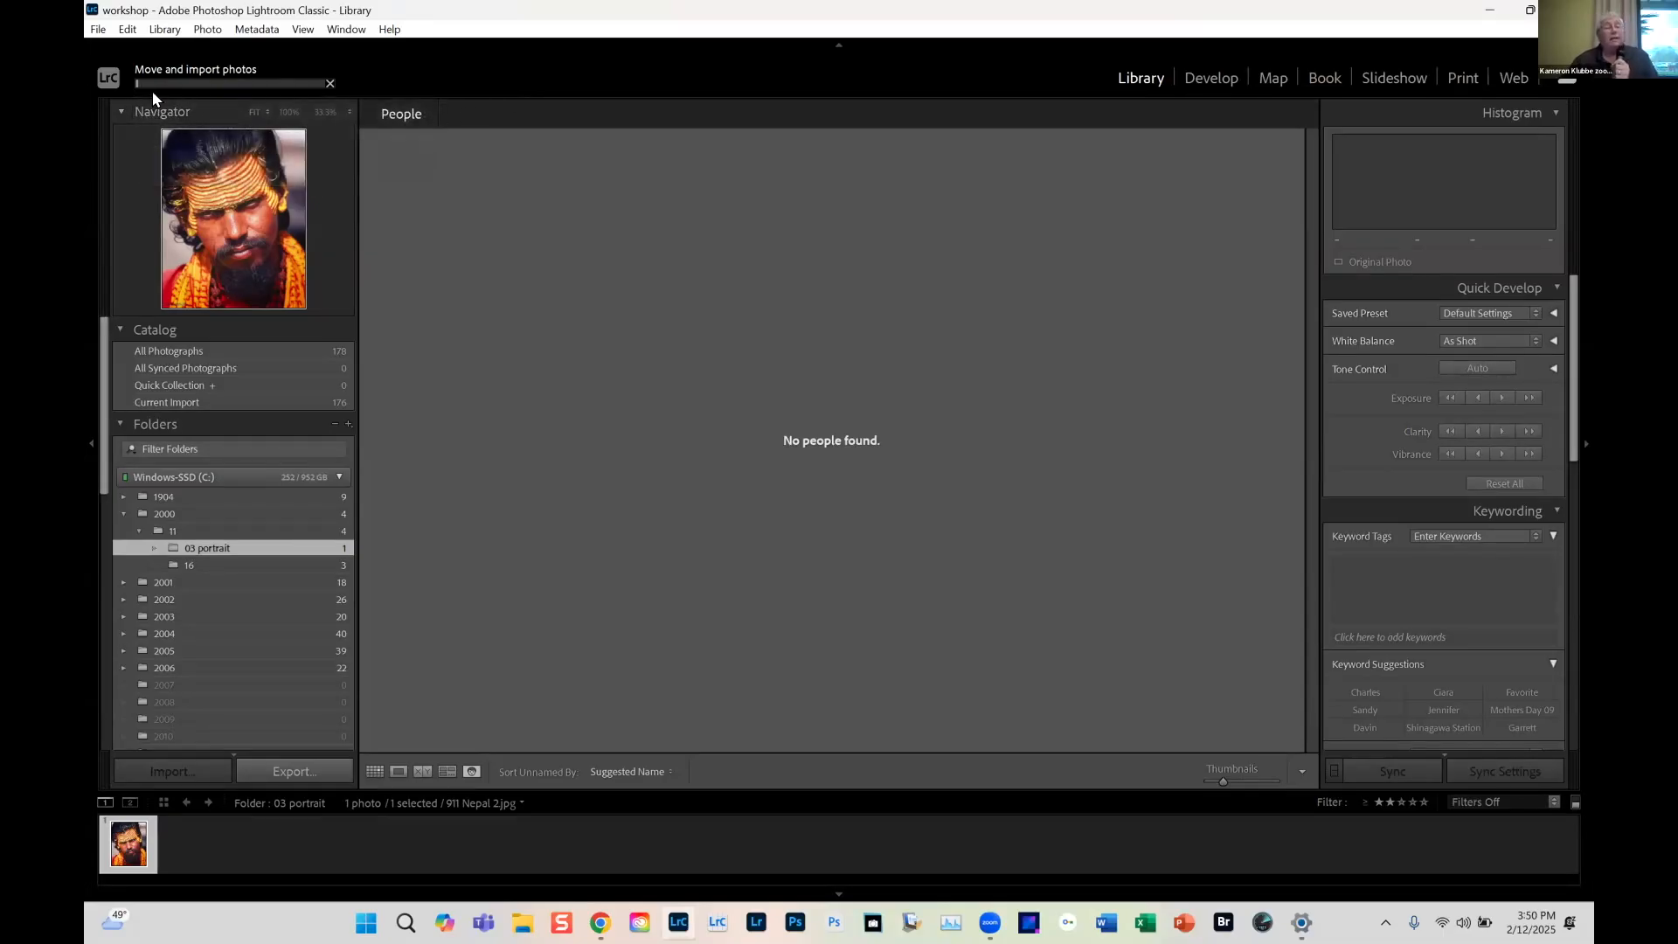